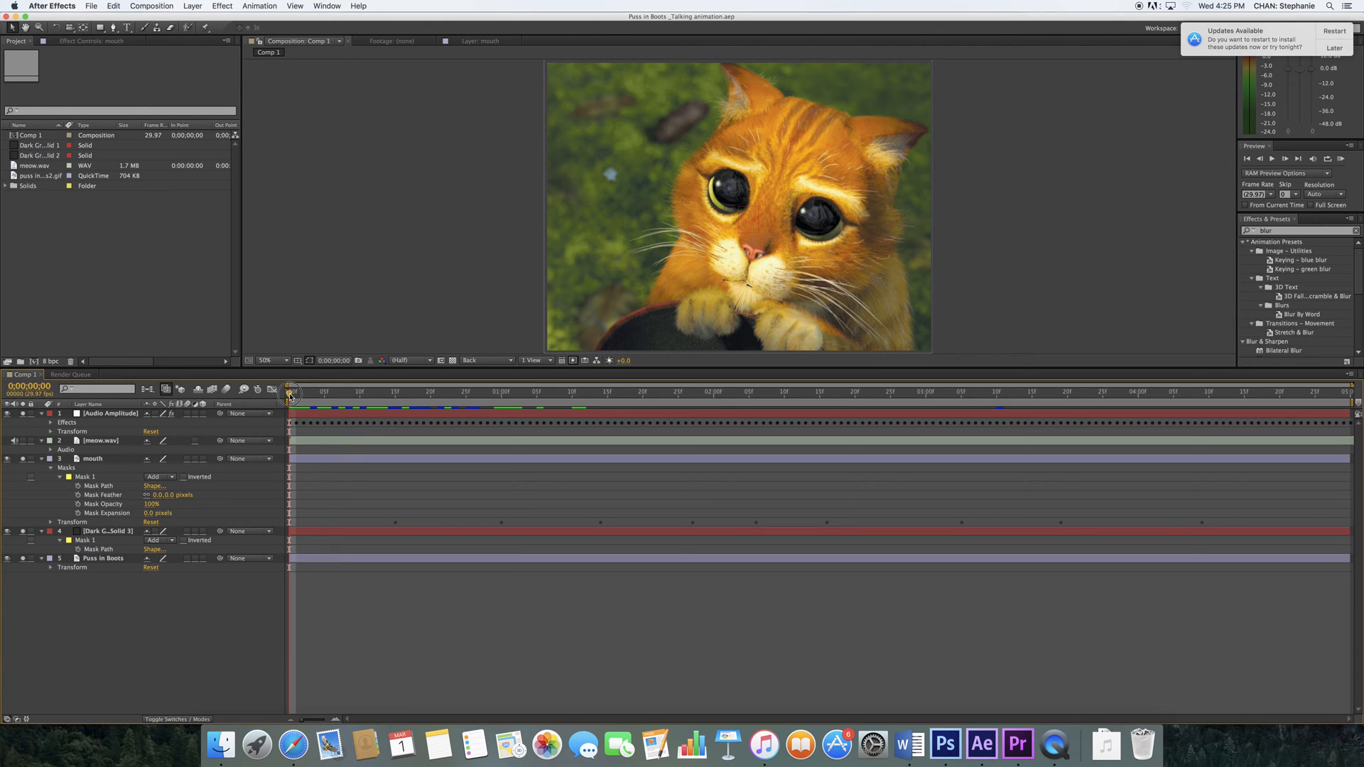
Preview the finished talking animation in Comp 1 with sound, and return the current time to the first frame.
key(space)
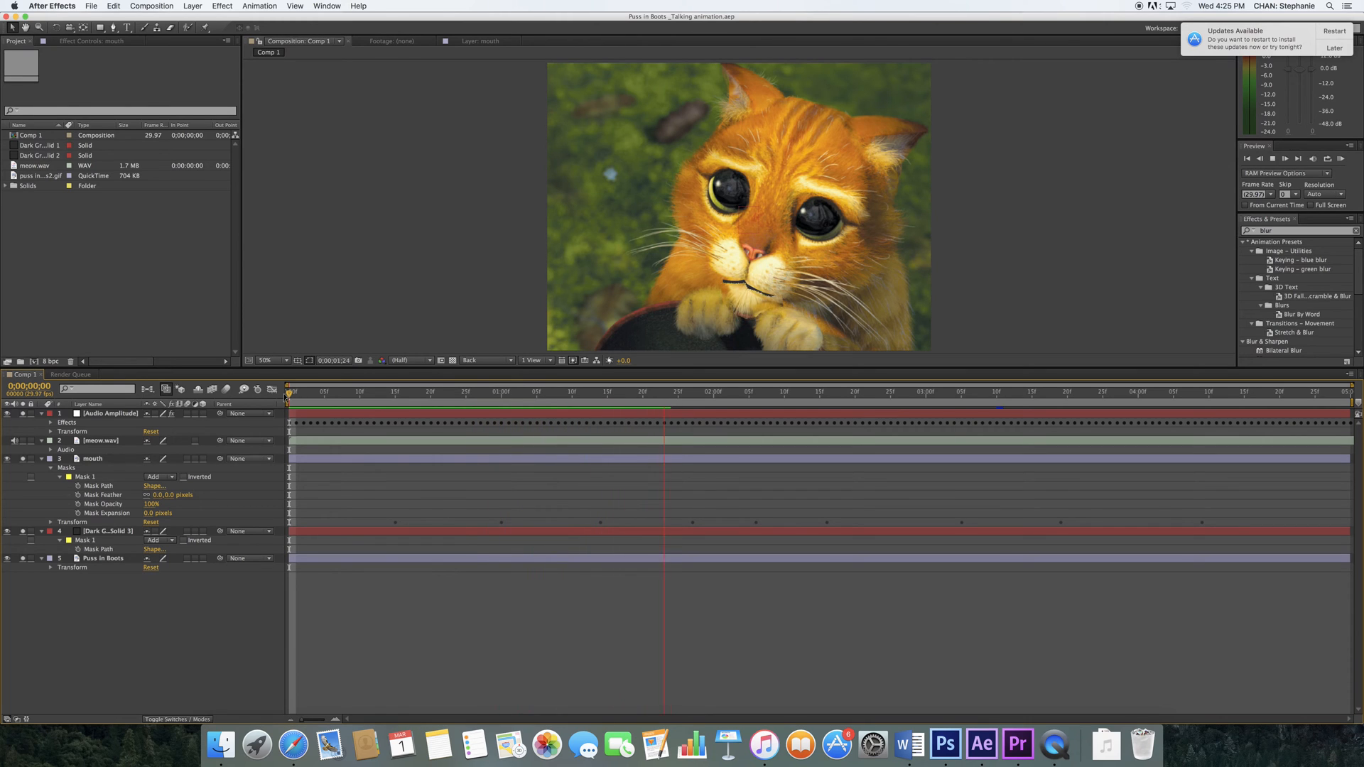
key(space)
key(XF86AudioRaiseVolume)
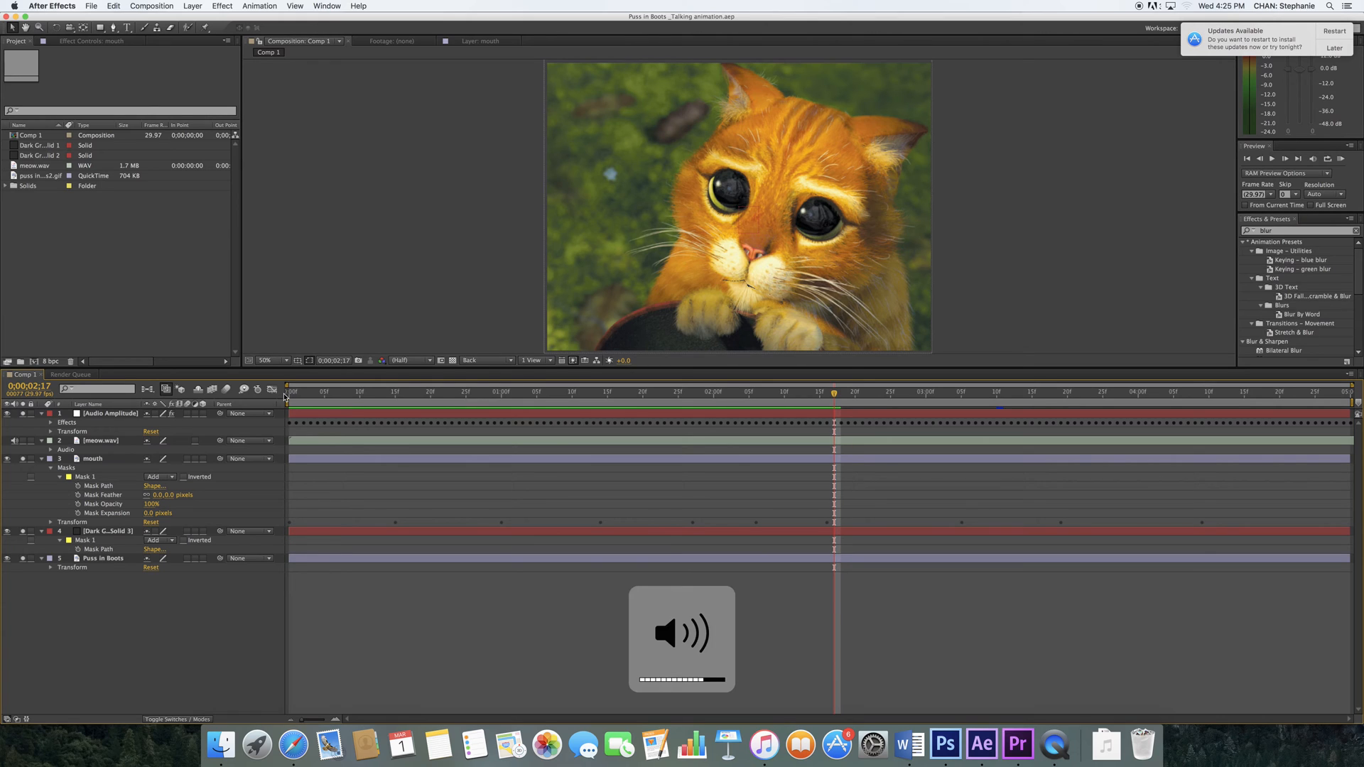
key(KP_0)
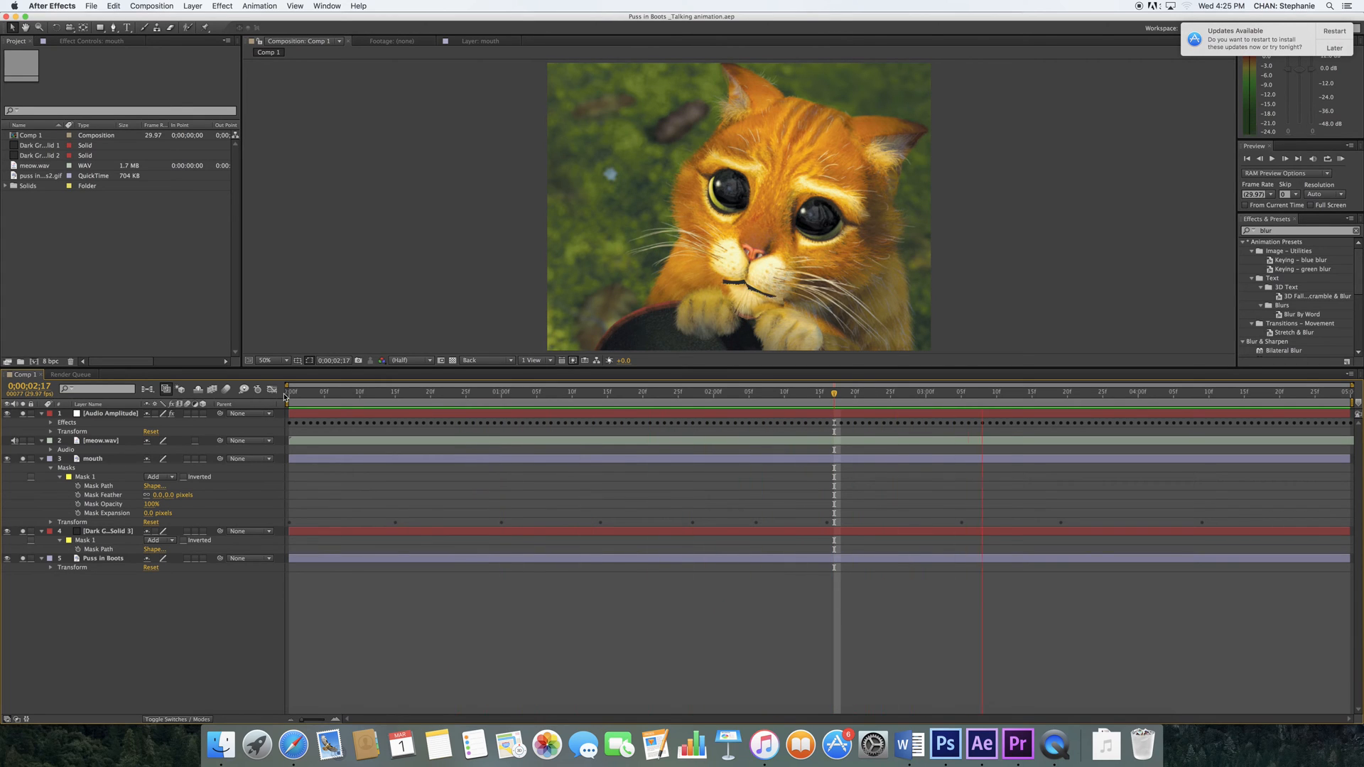
key(space)
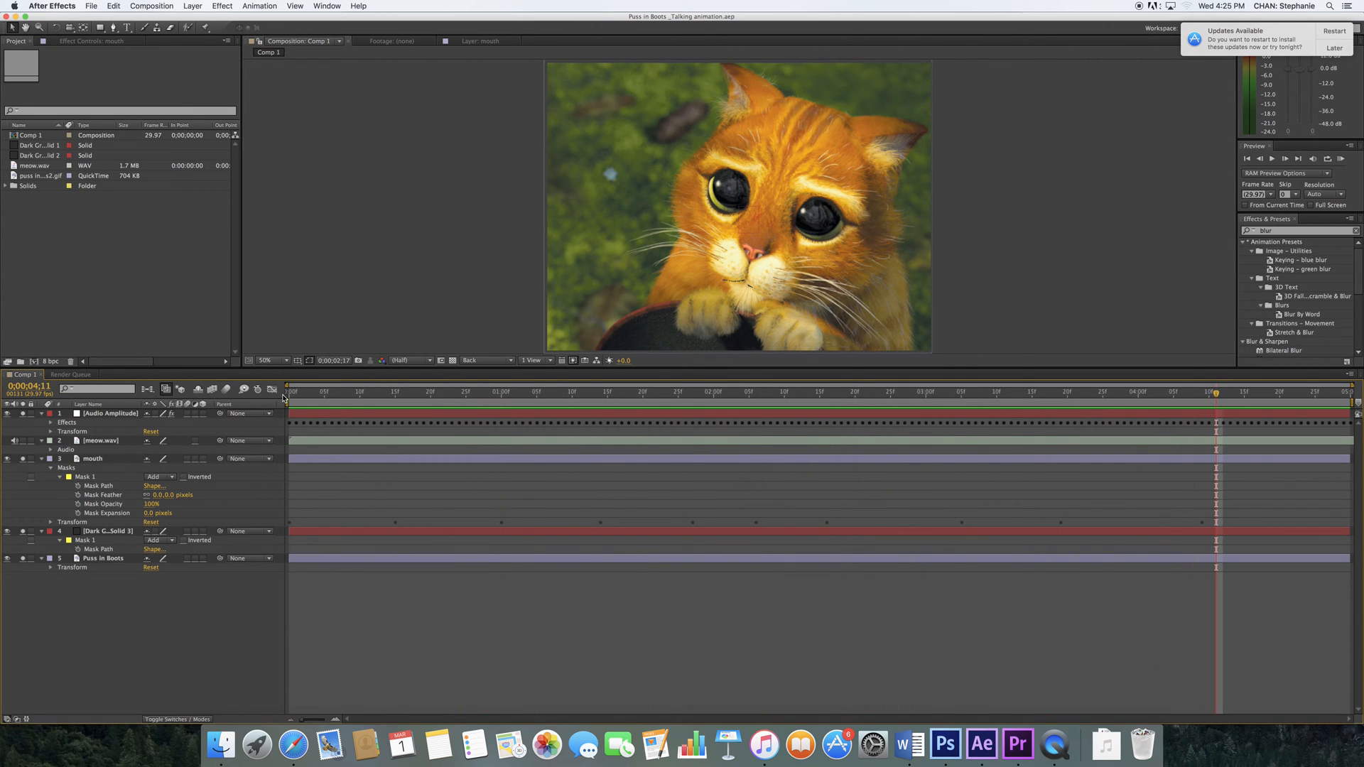
click(318, 395)
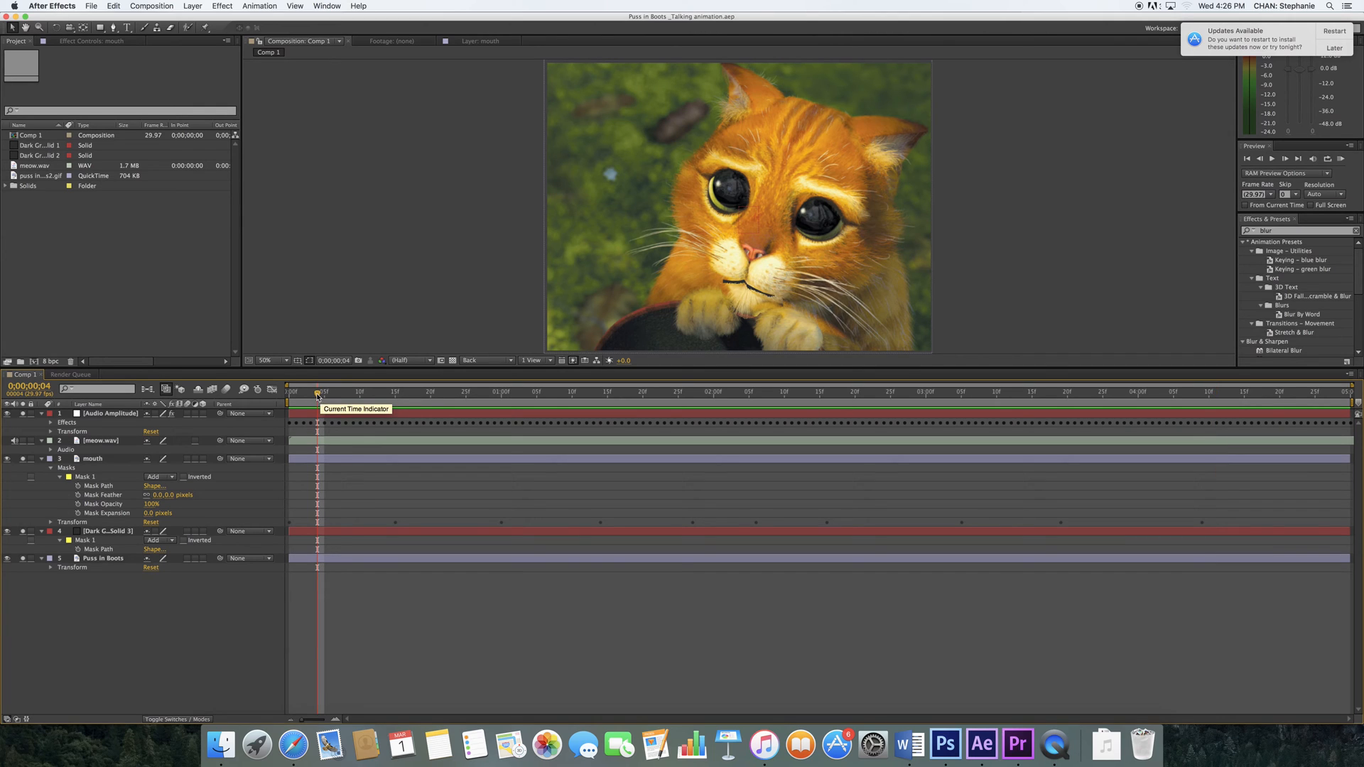
drag(305, 396, 276, 400)
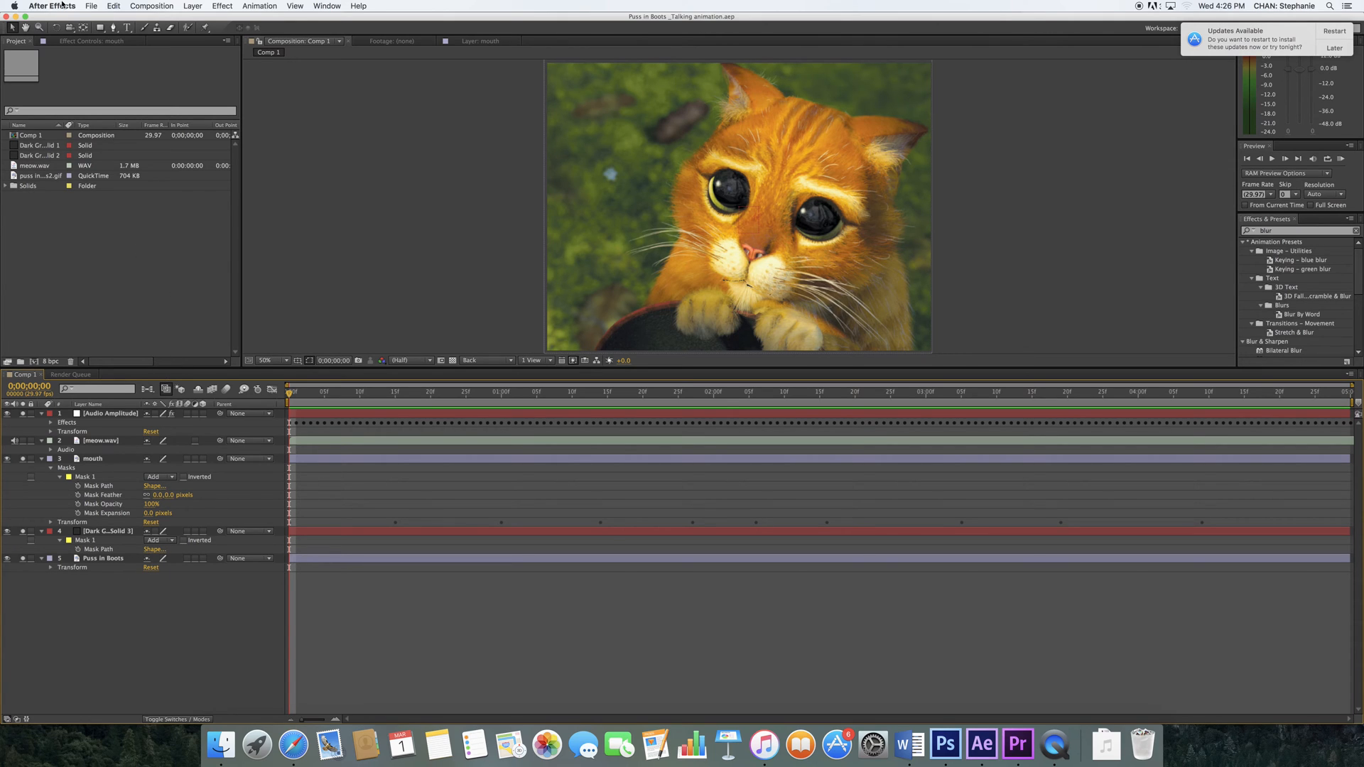
Create a composition named Comp 2 with the HDV 1080 29.97 preset, 5 seconds long, with a white background.
click(110, 7)
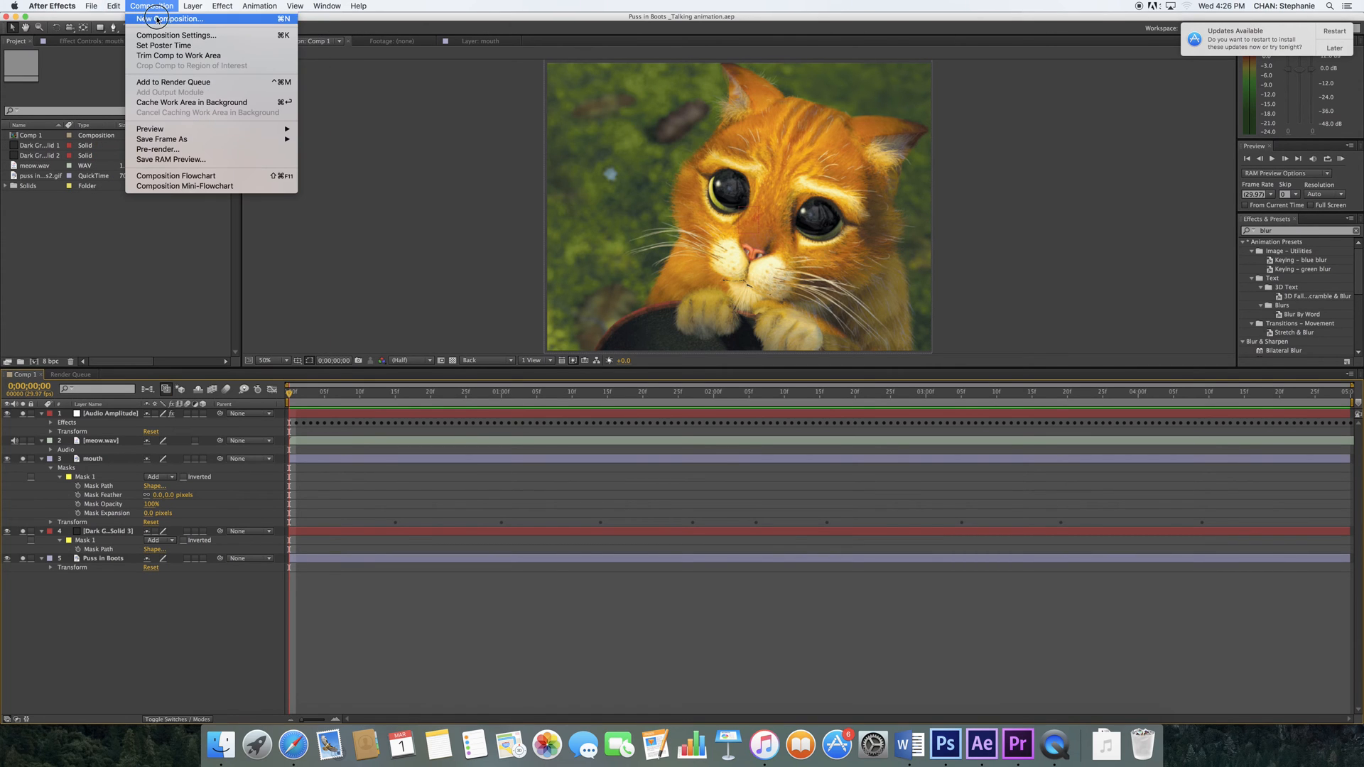
click(169, 19)
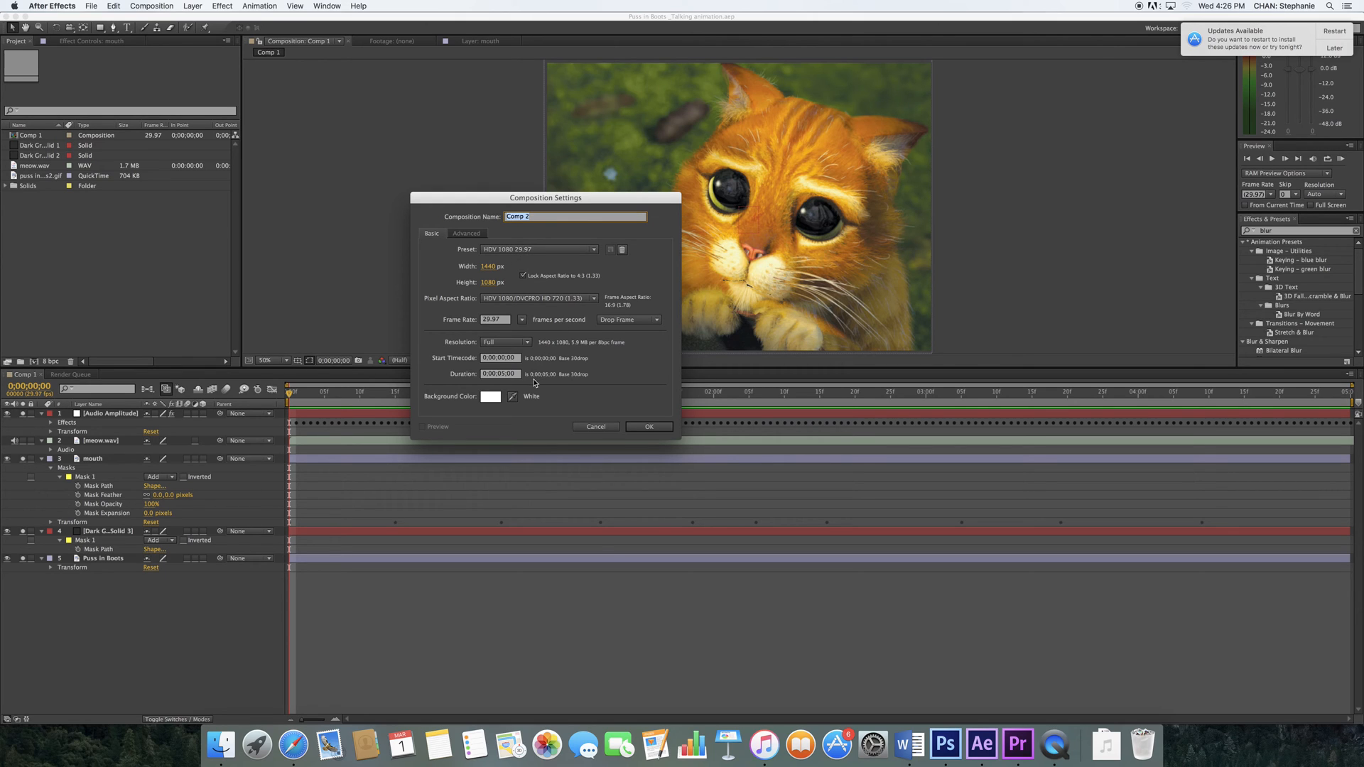
click(634, 426)
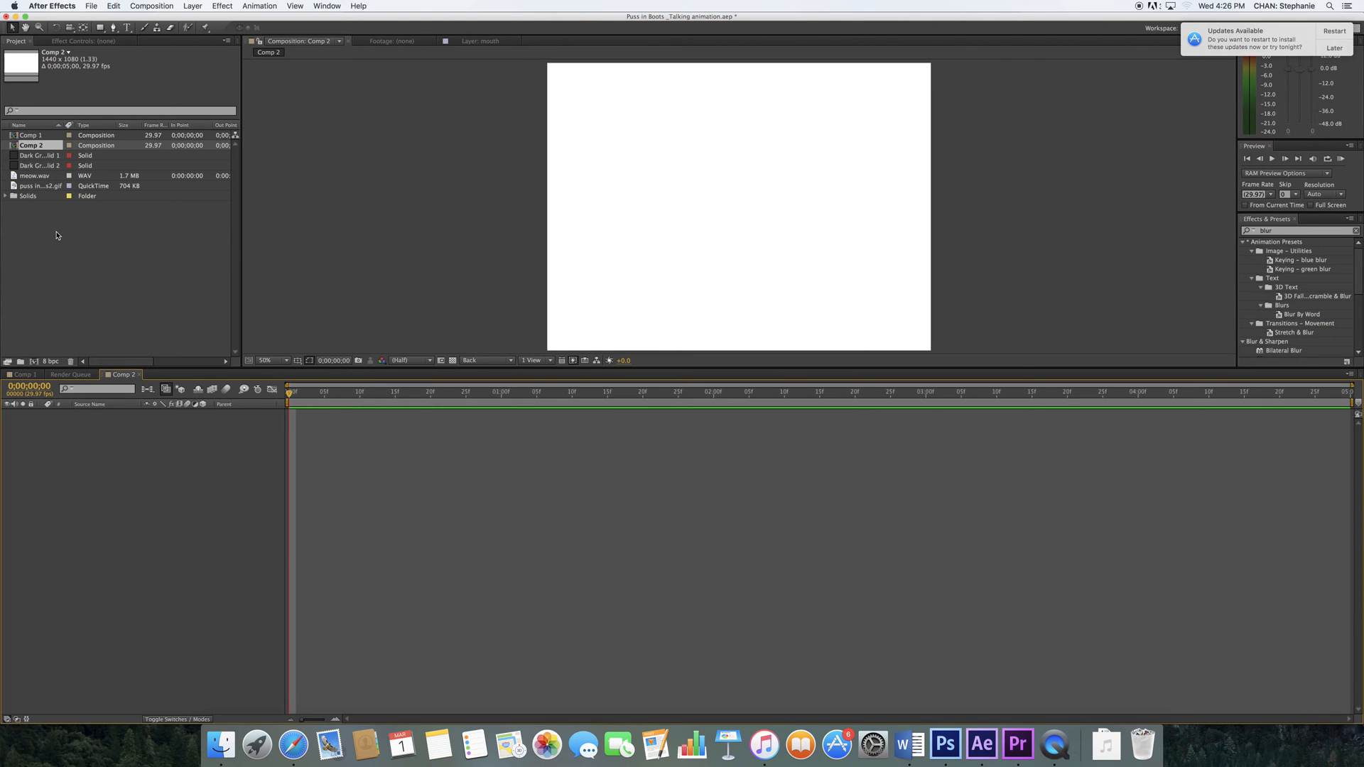
Inspect the source files puss in boots2.gif and meow.wav, viewing the image as footage.
click(39, 187)
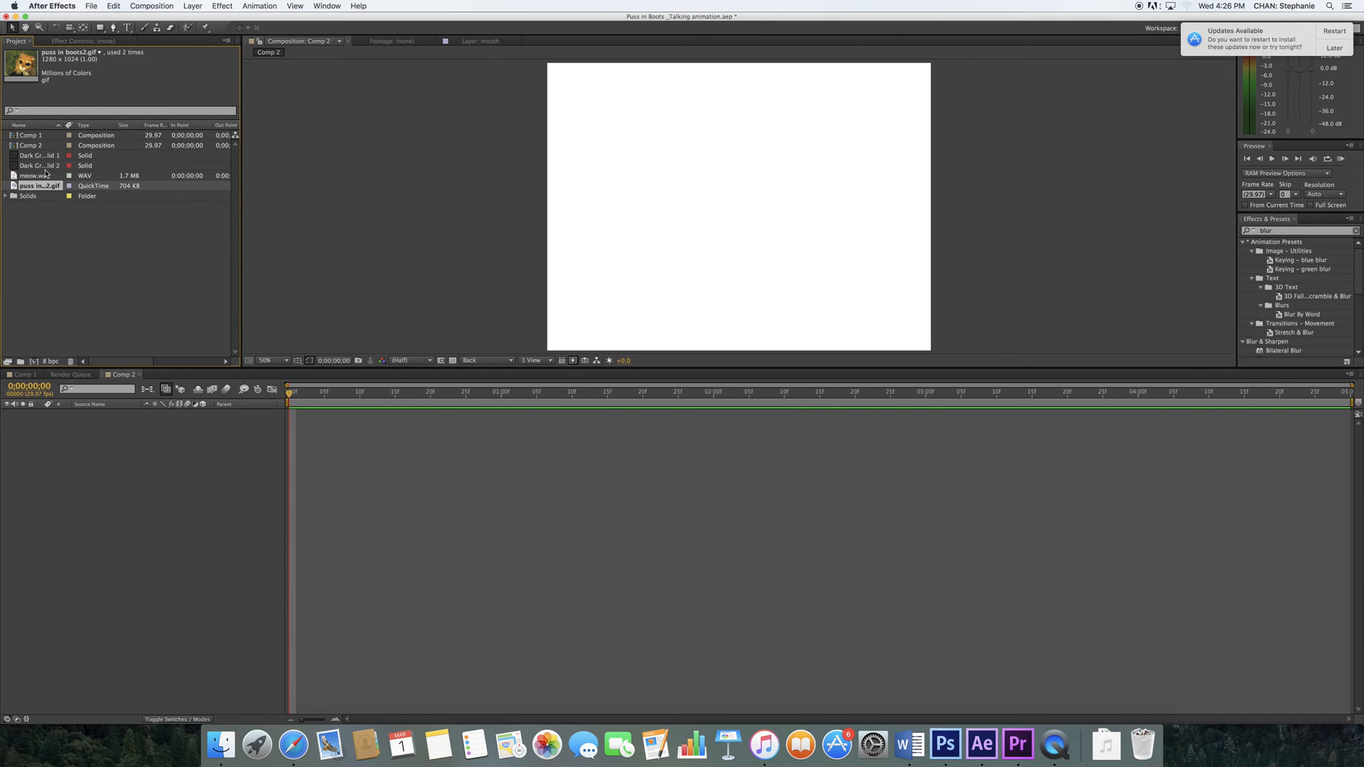
click(387, 40)
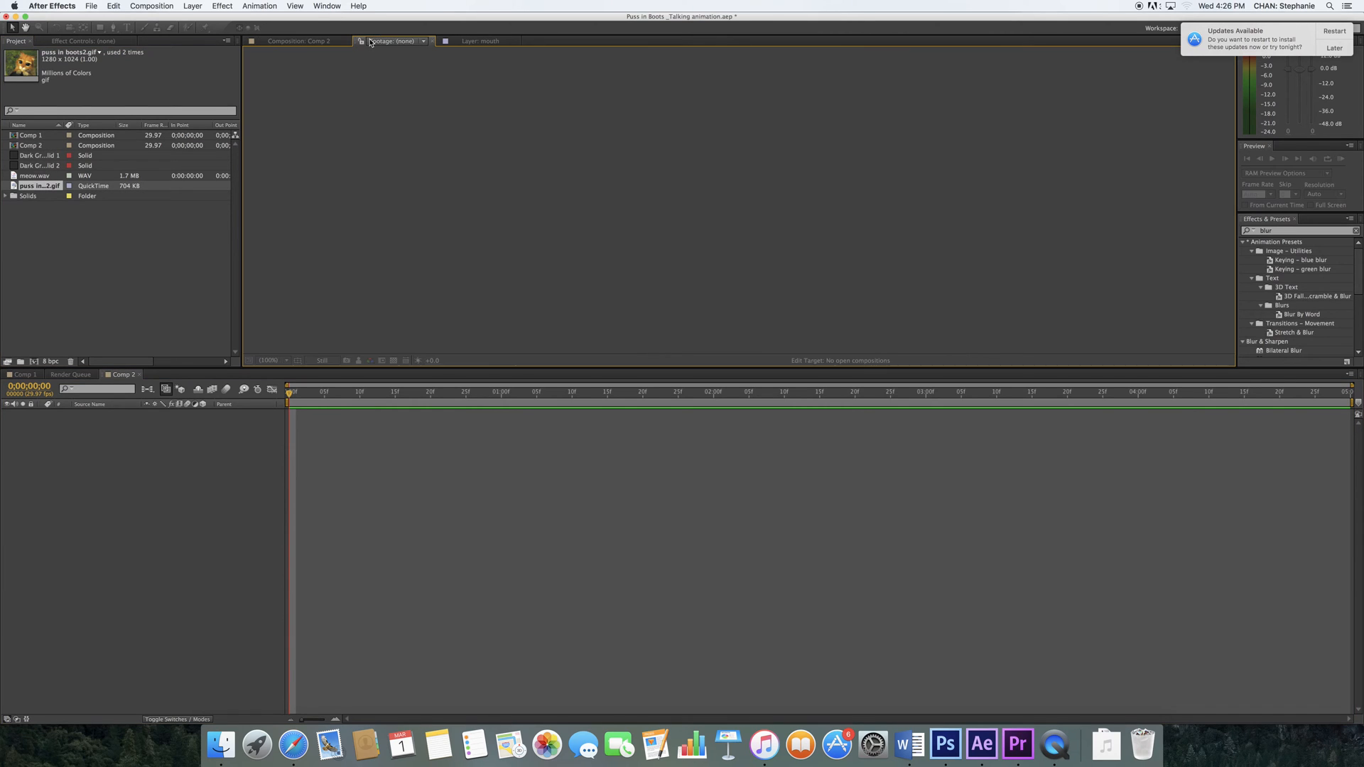
double_click(51, 189)
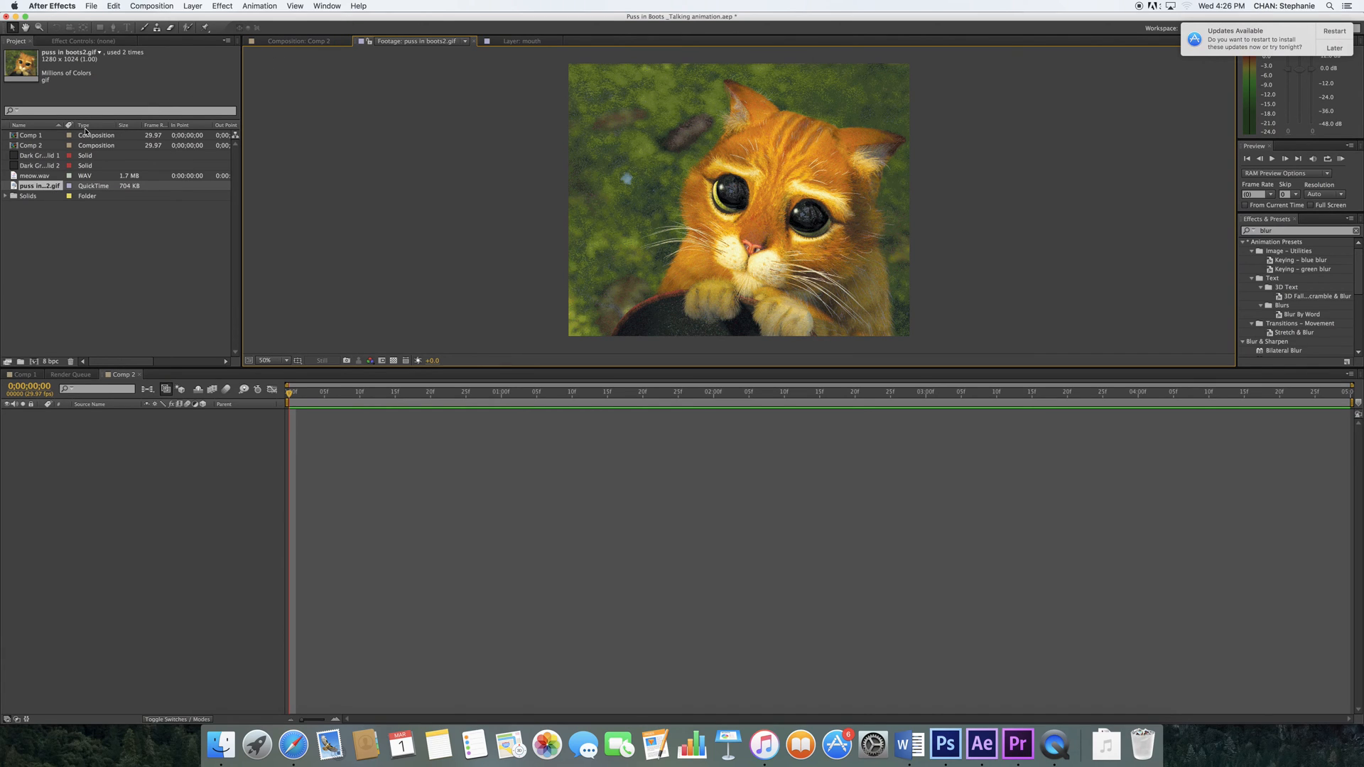
click(40, 177)
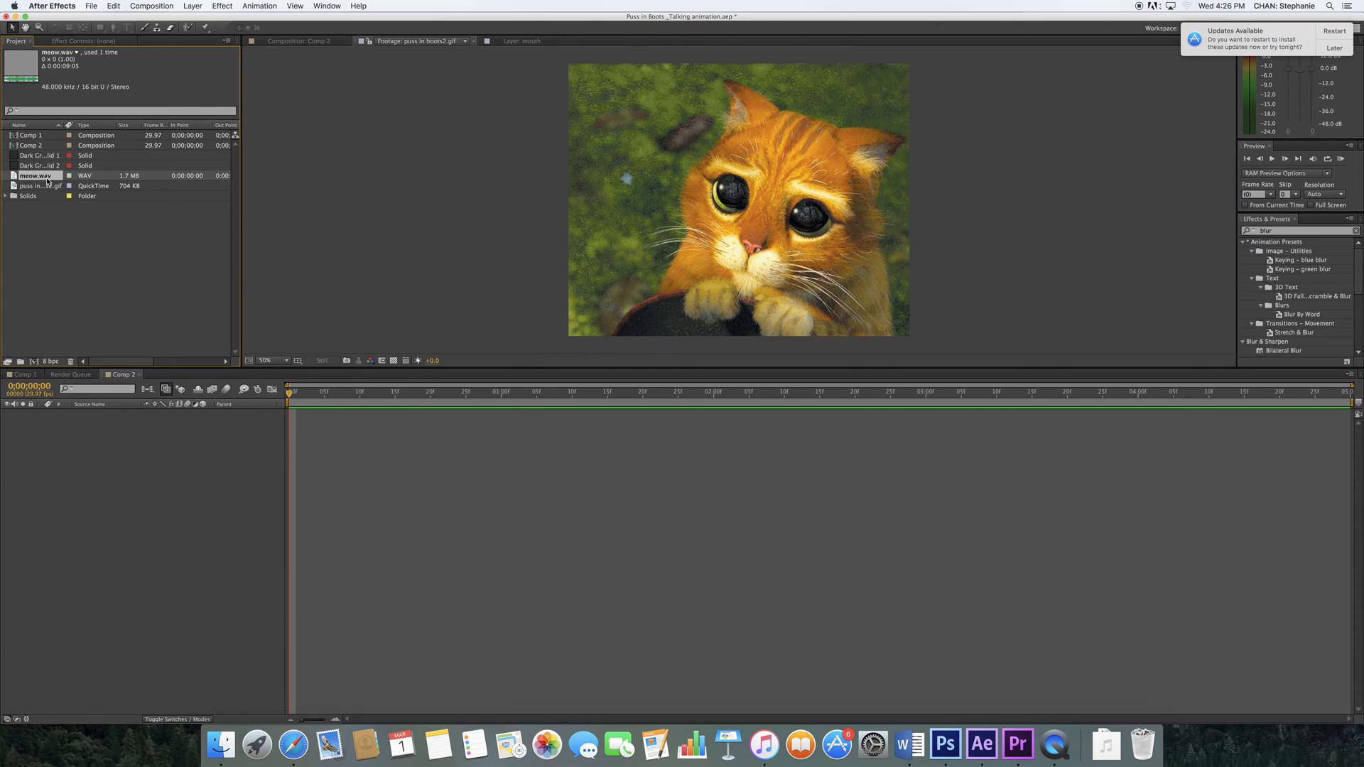
click(43, 222)
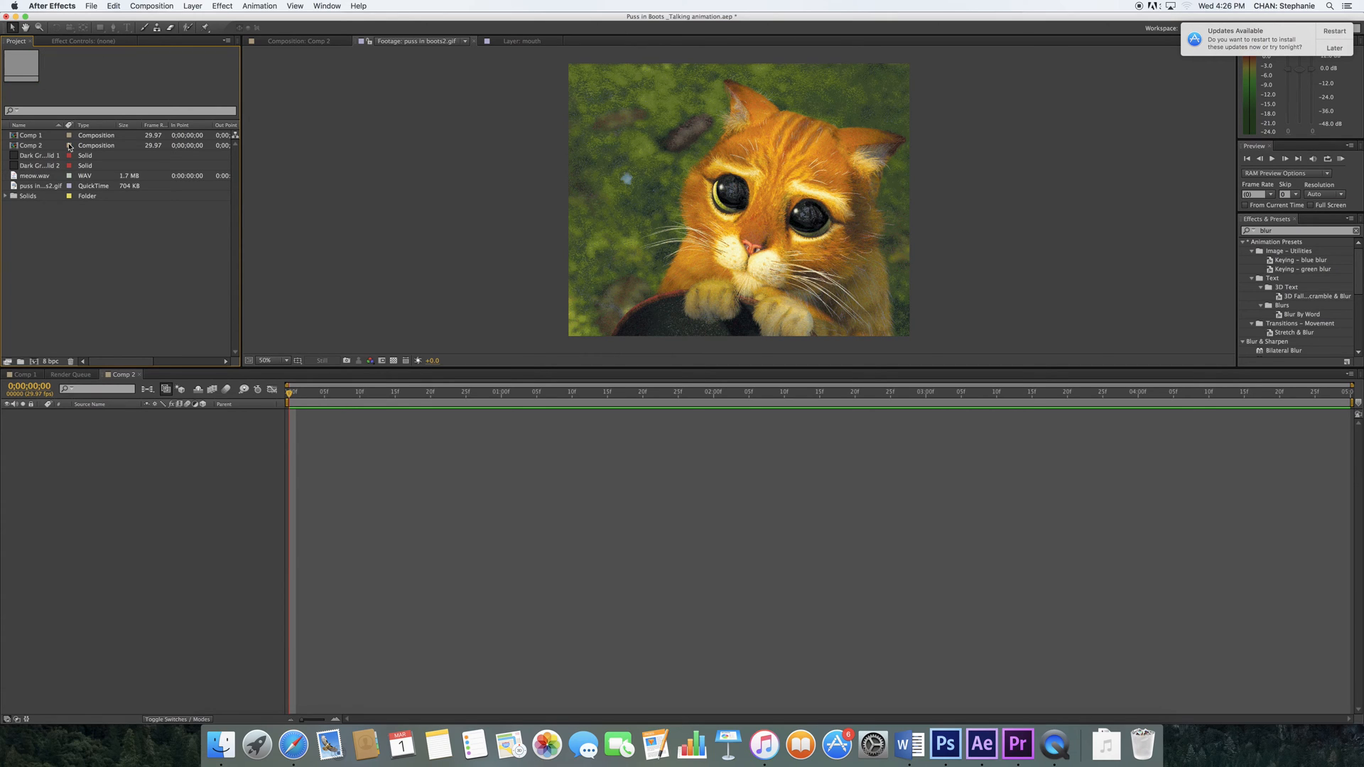
Open Comp 2 and add meow.wav and puss in boots2.gif as layers, with the image below the audio.
click(27, 146)
double_click(26, 146)
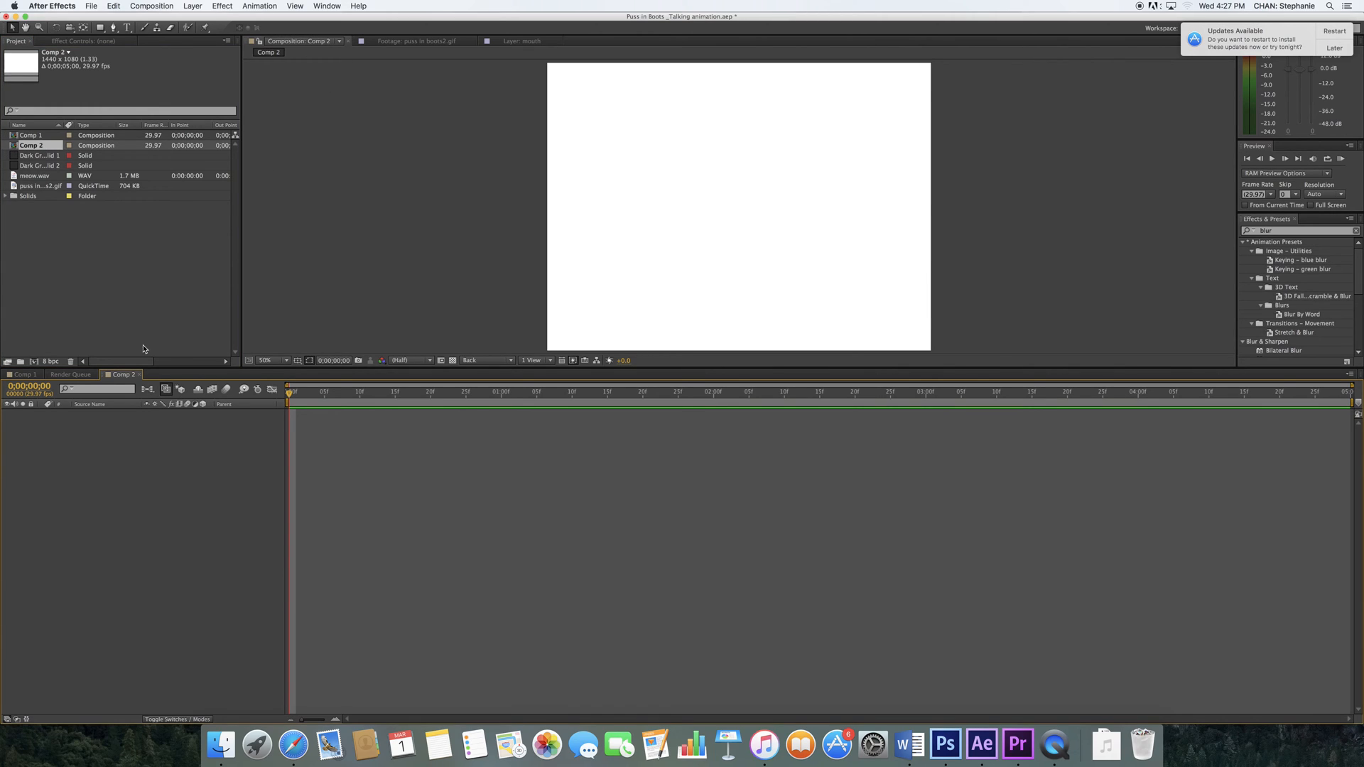
drag(31, 181, 69, 412)
drag(39, 185, 58, 421)
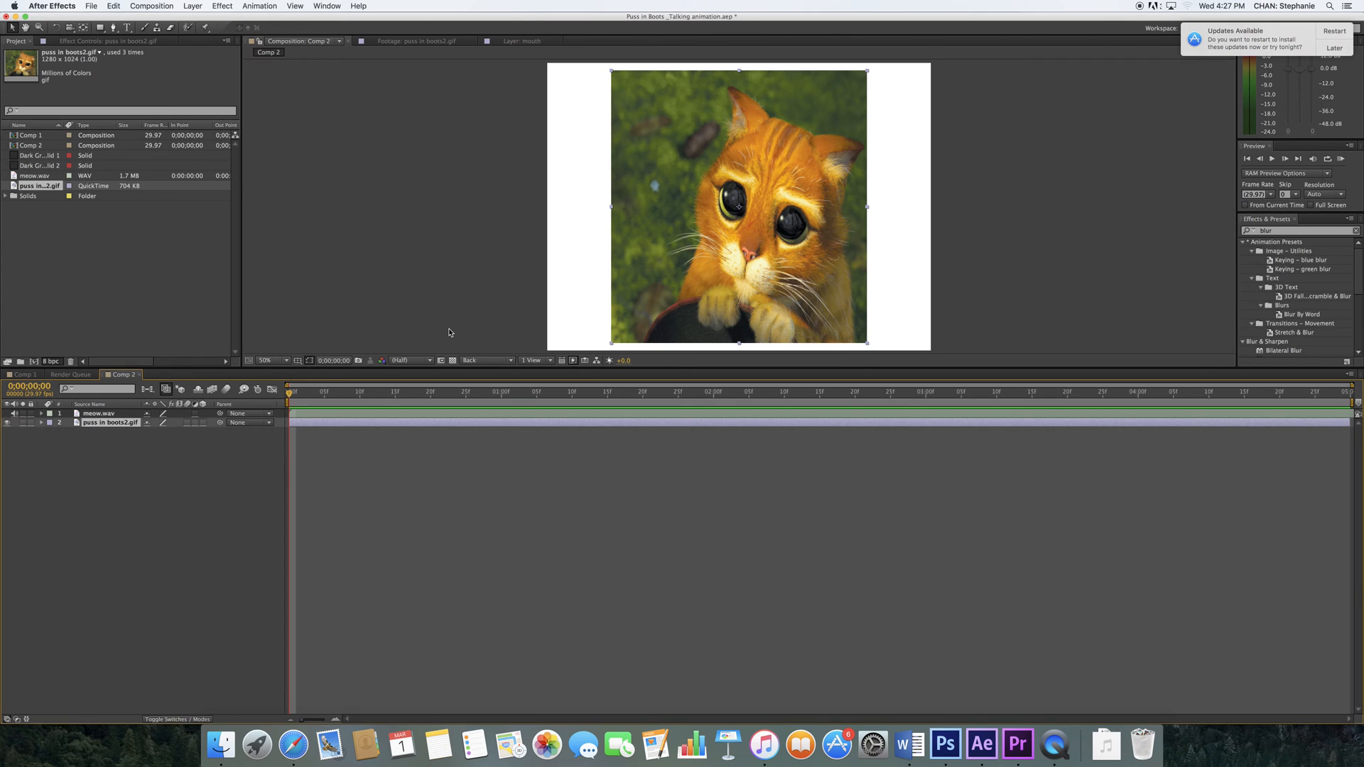
Open the puss in boots2.gif layer in its own viewer and set the magnification to Fit.
click(613, 346)
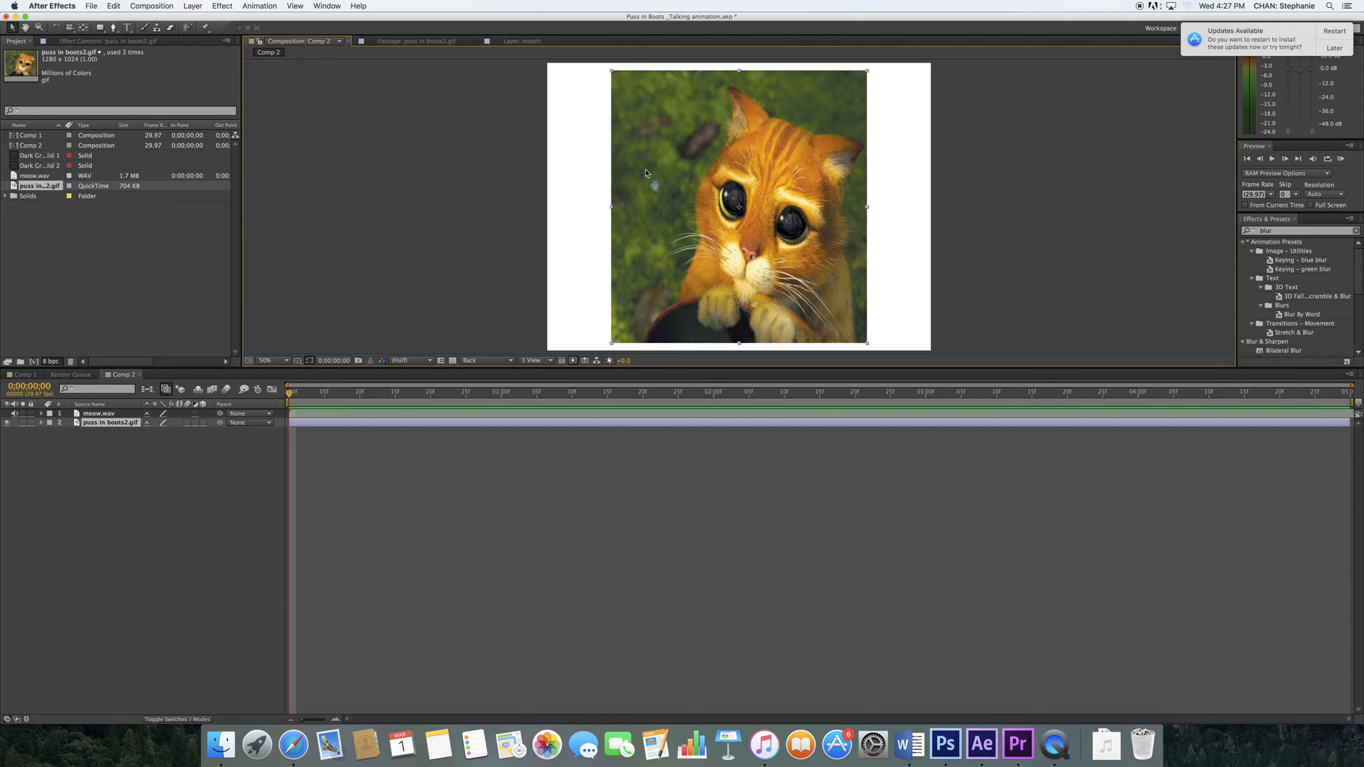
double_click(615, 73)
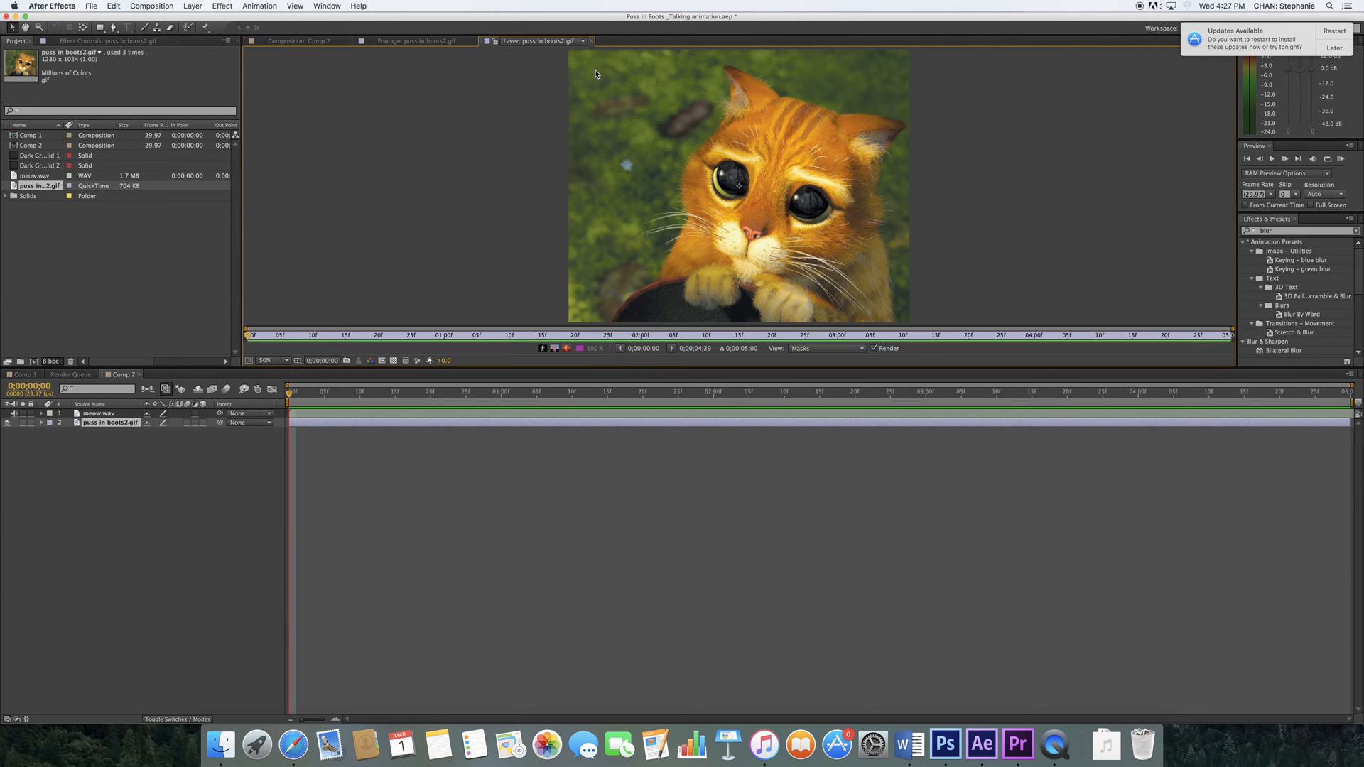
click(286, 360)
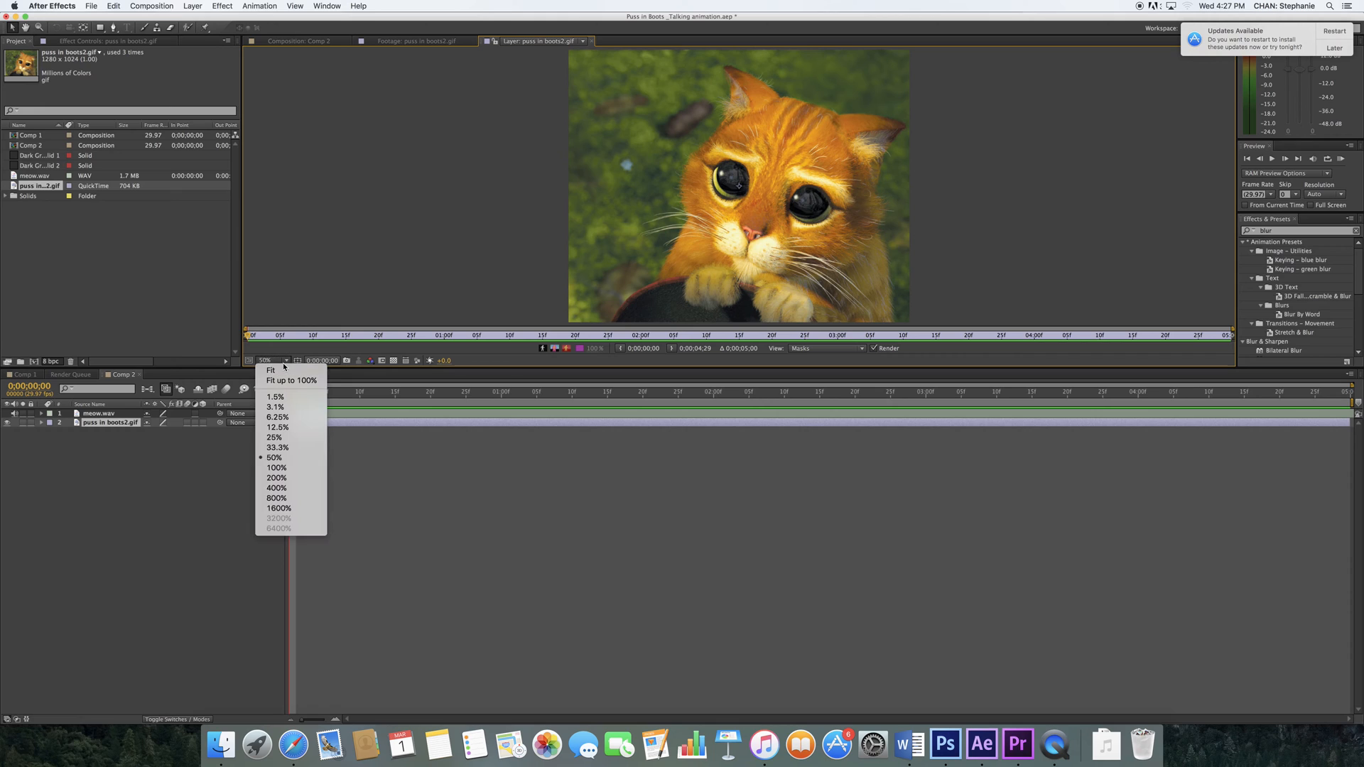
click(283, 371)
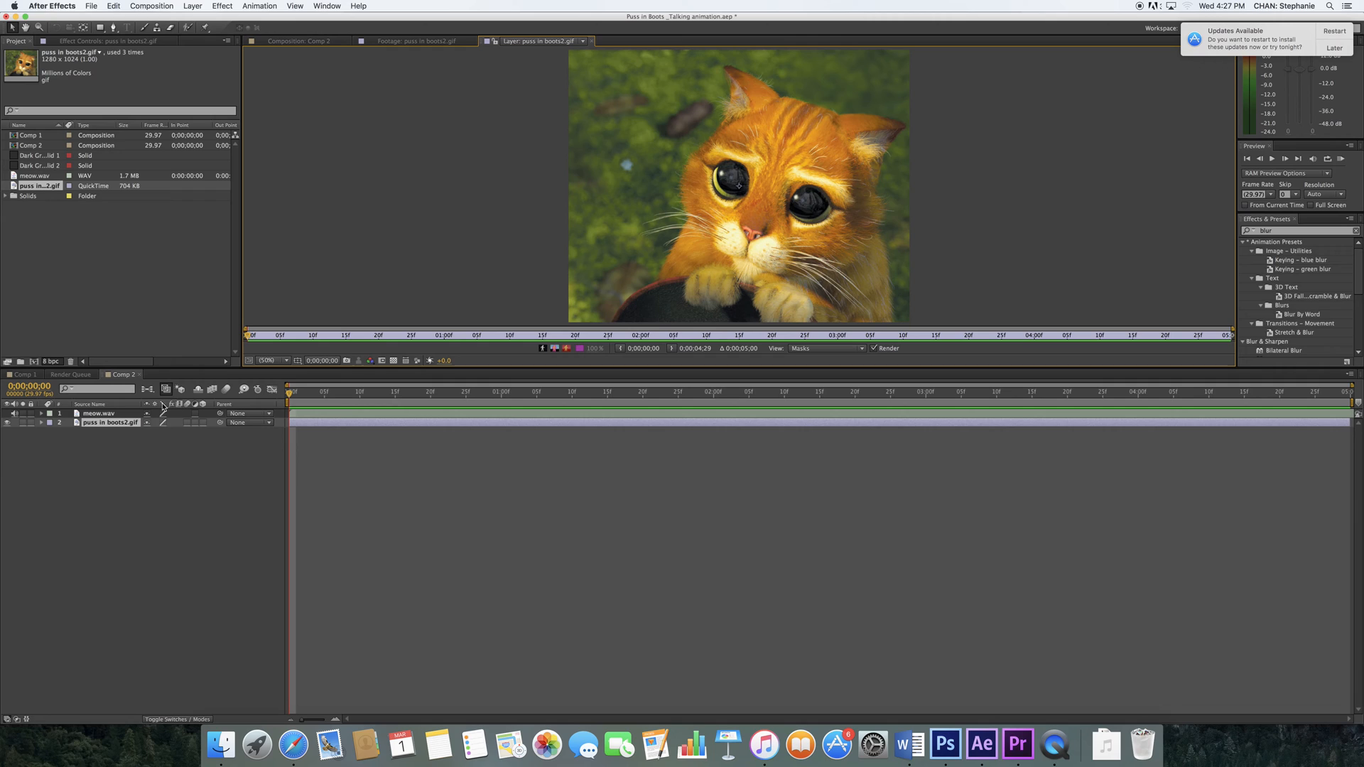
Add a second puss in boots2.gif layer at the top of Comp 2 and rename it Mouth.
click(101, 439)
key(super+slash)
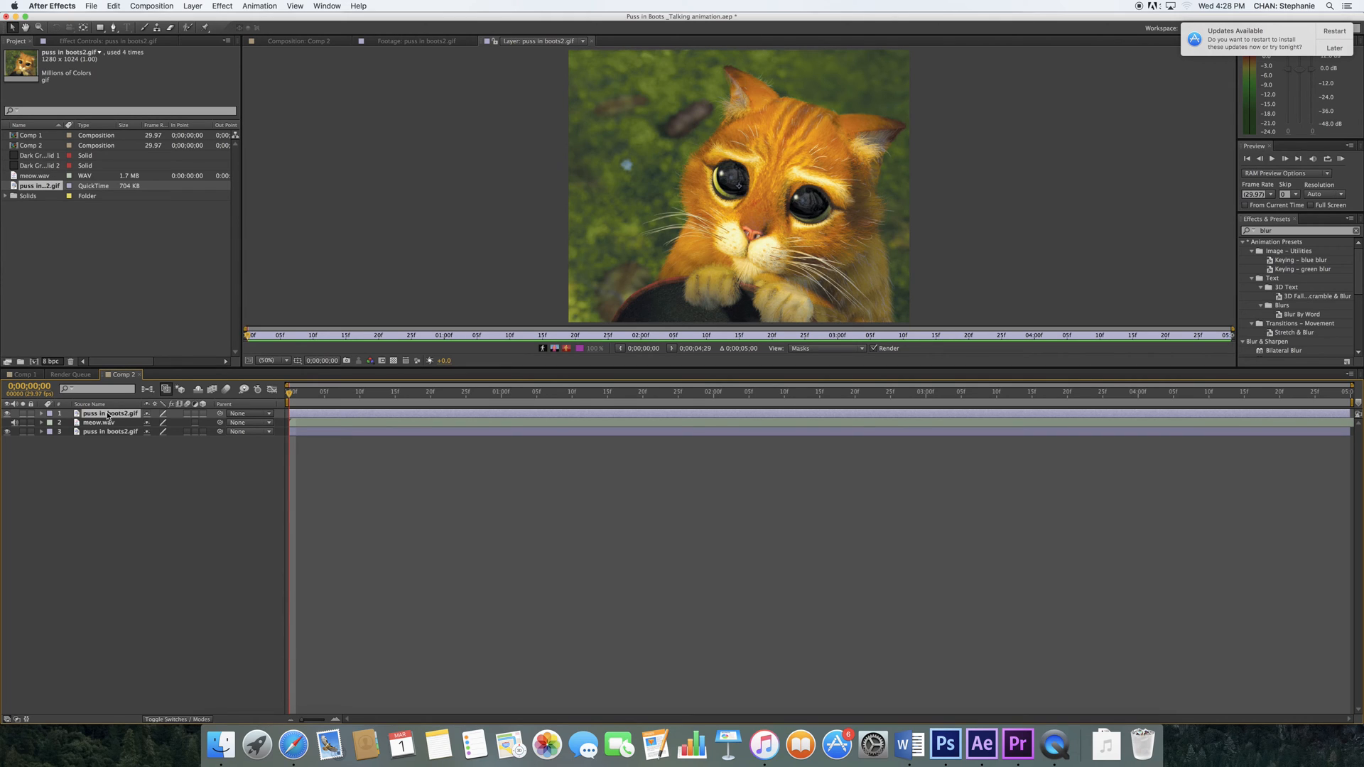
key(Return)
text(Mouth)
key(Return)
Rename the bottom image layer in Comp 2 as Puss in boots.
click(112, 424)
click(106, 433)
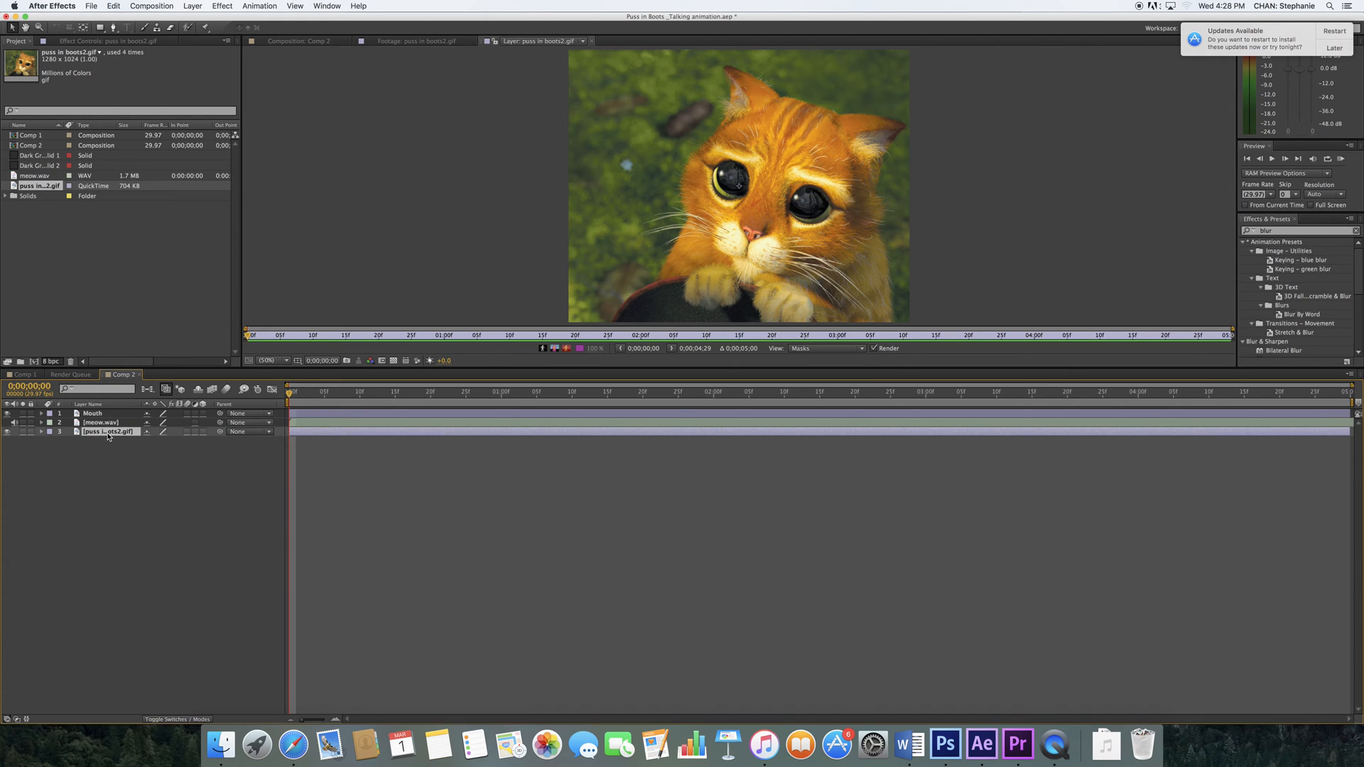
key(Page_Down)
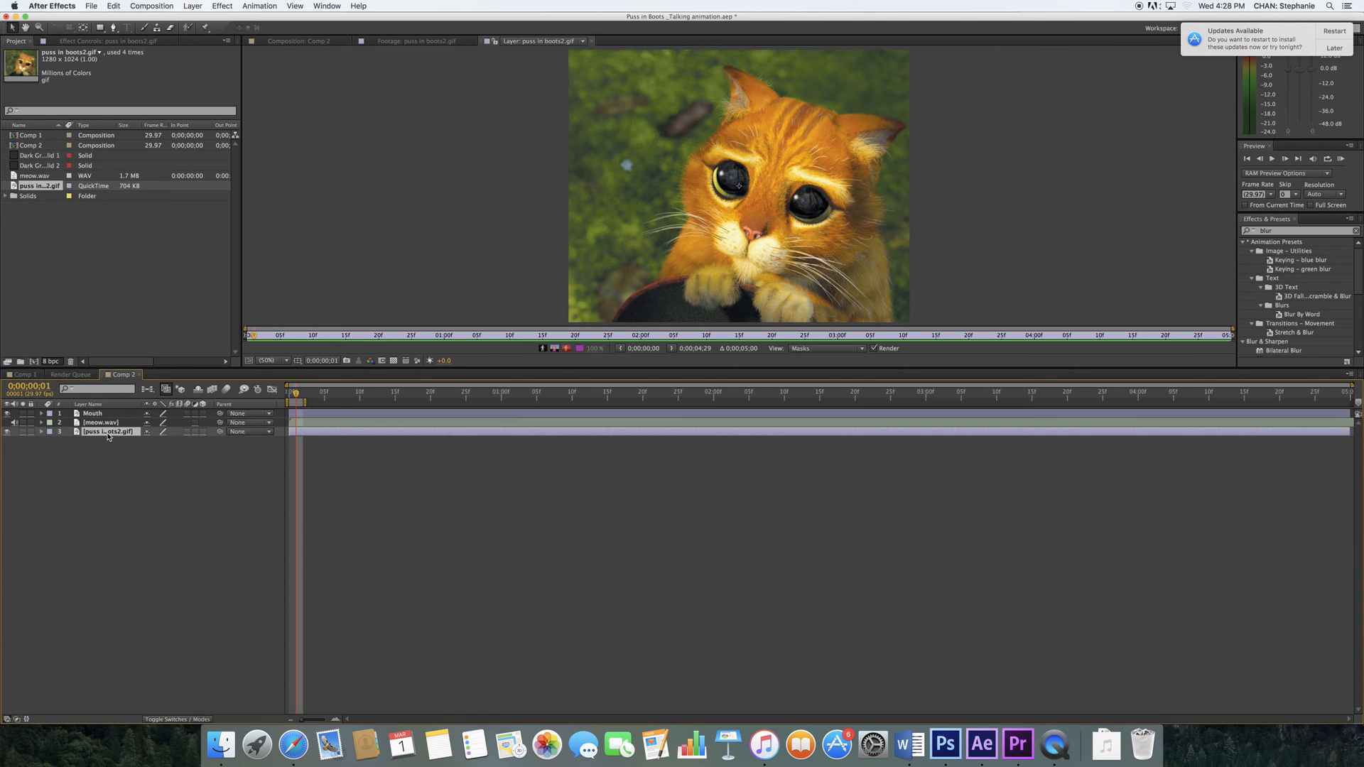
key(Return)
text(Puss in boots)
key(Return)
Compare the layer order with Comp 1, then move the Mouth layer of Comp 2 below meow.wav and solo it.
click(24, 374)
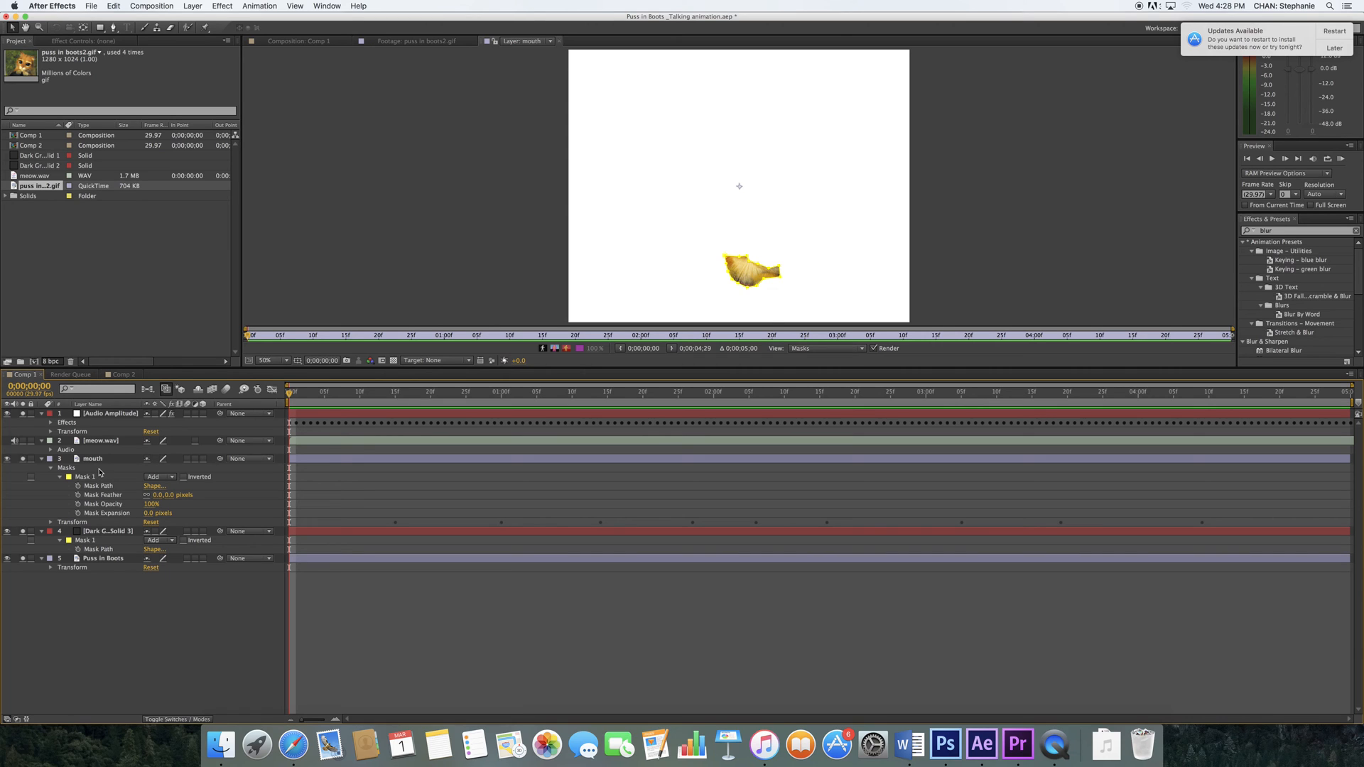
click(120, 375)
drag(87, 416, 88, 426)
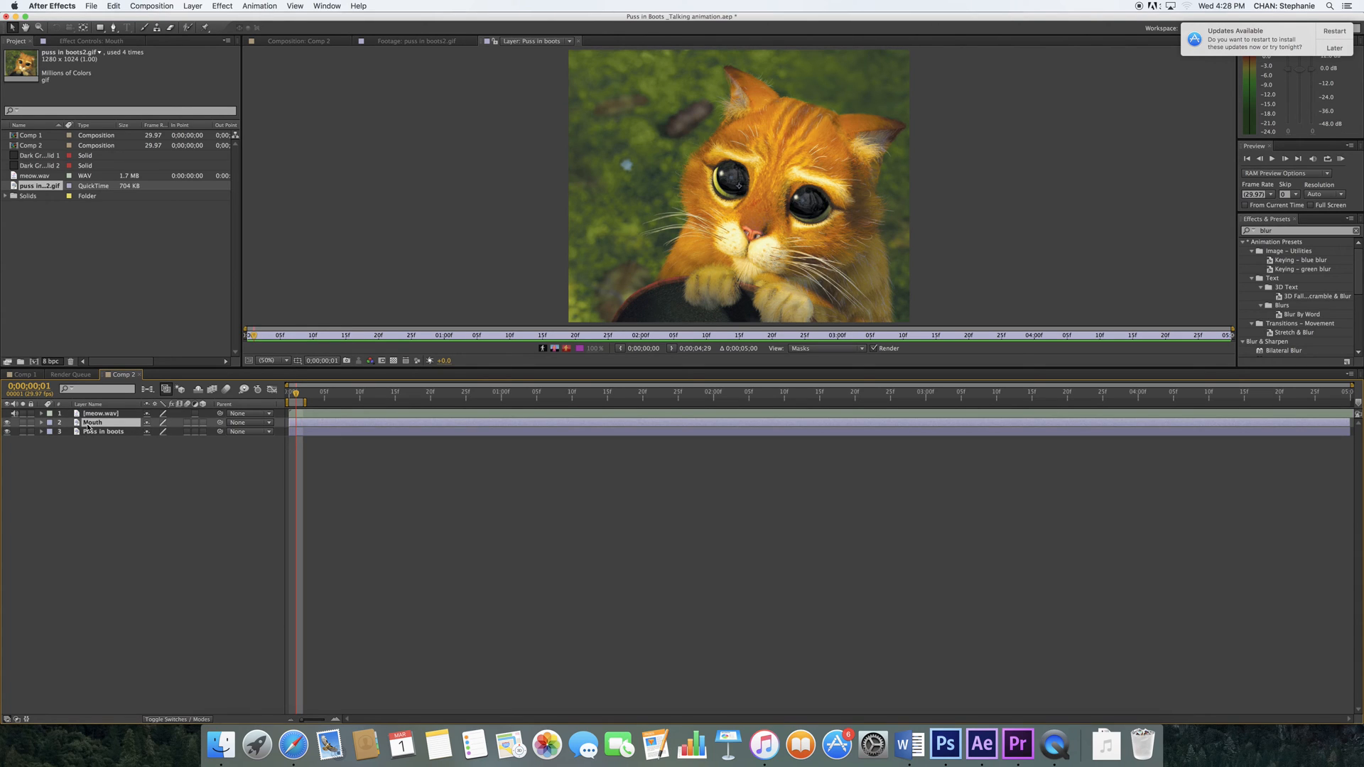
click(107, 470)
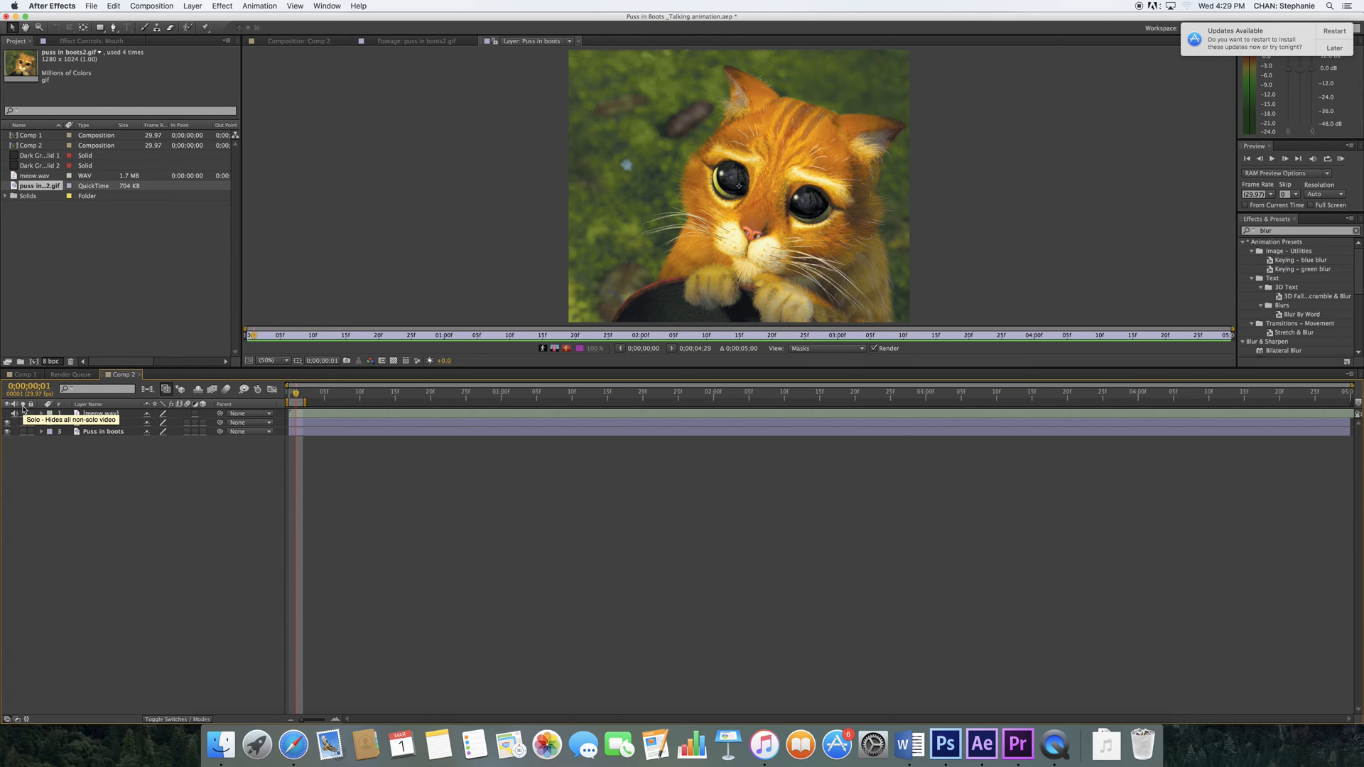
click(23, 422)
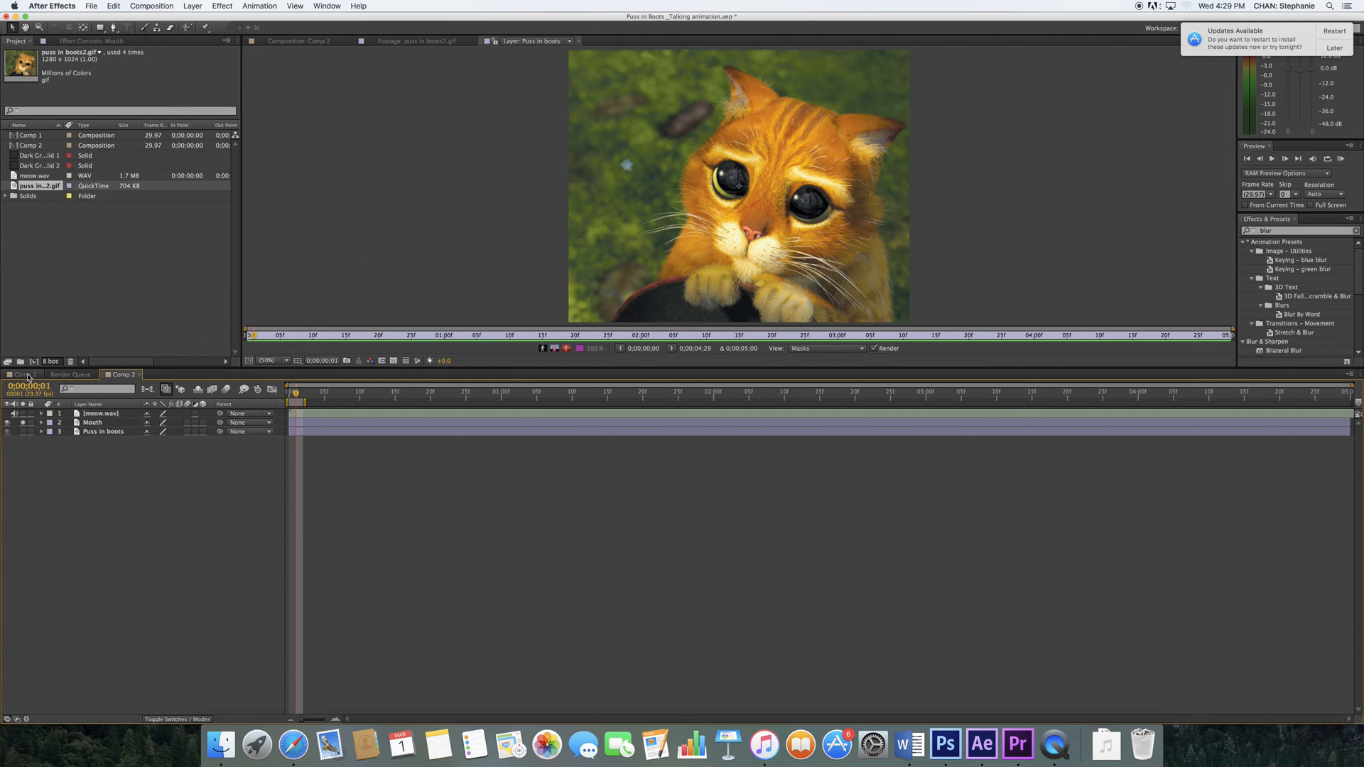
In the Comp 2 composition view, enlarge the soloed Mouth layer's image until it fills the whole frame.
click(301, 41)
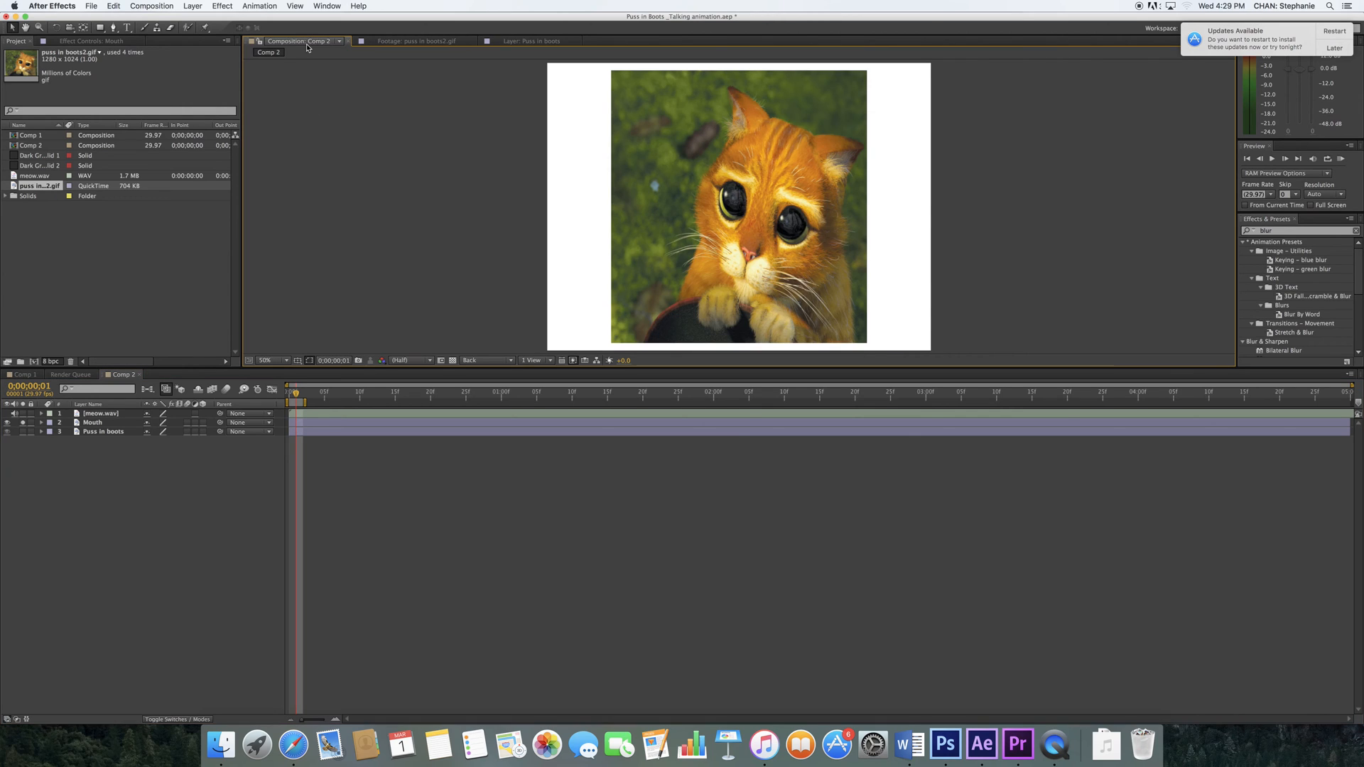
double_click(692, 216)
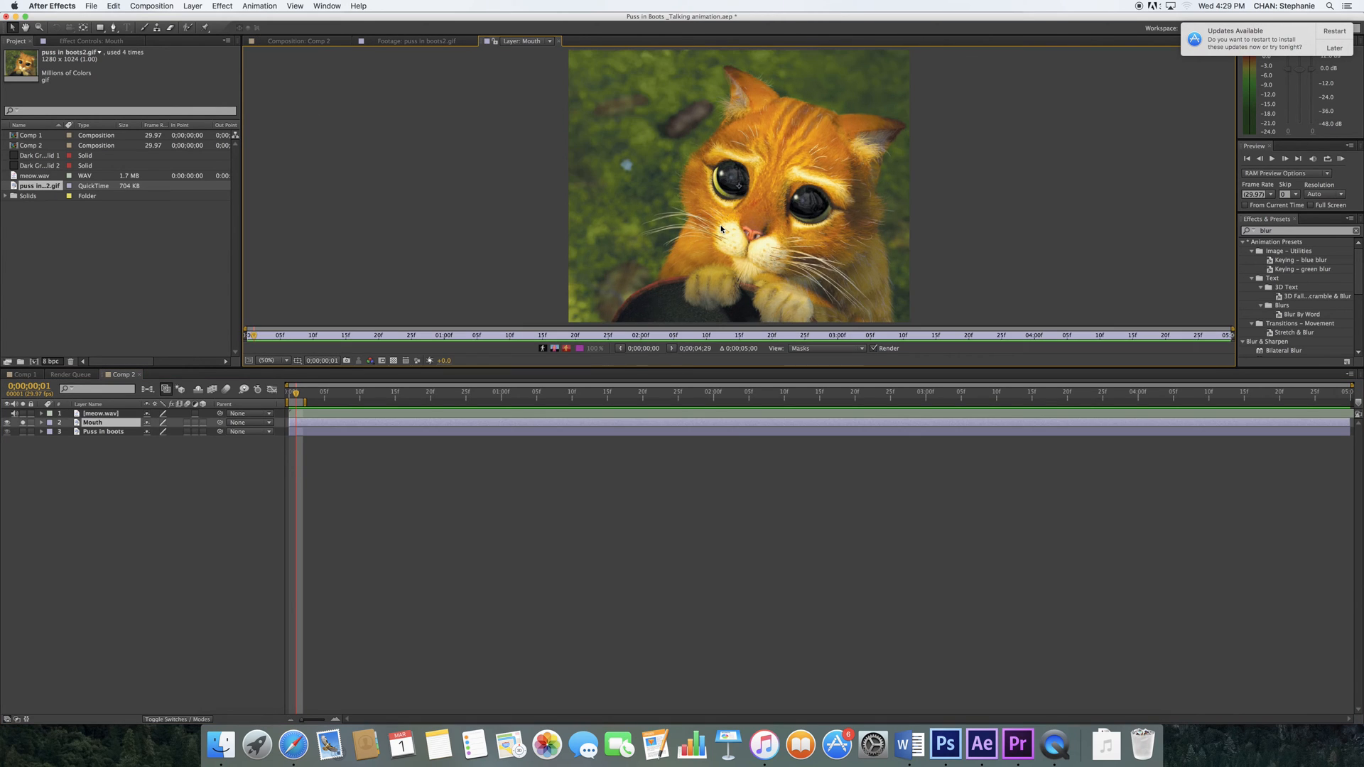
click(314, 42)
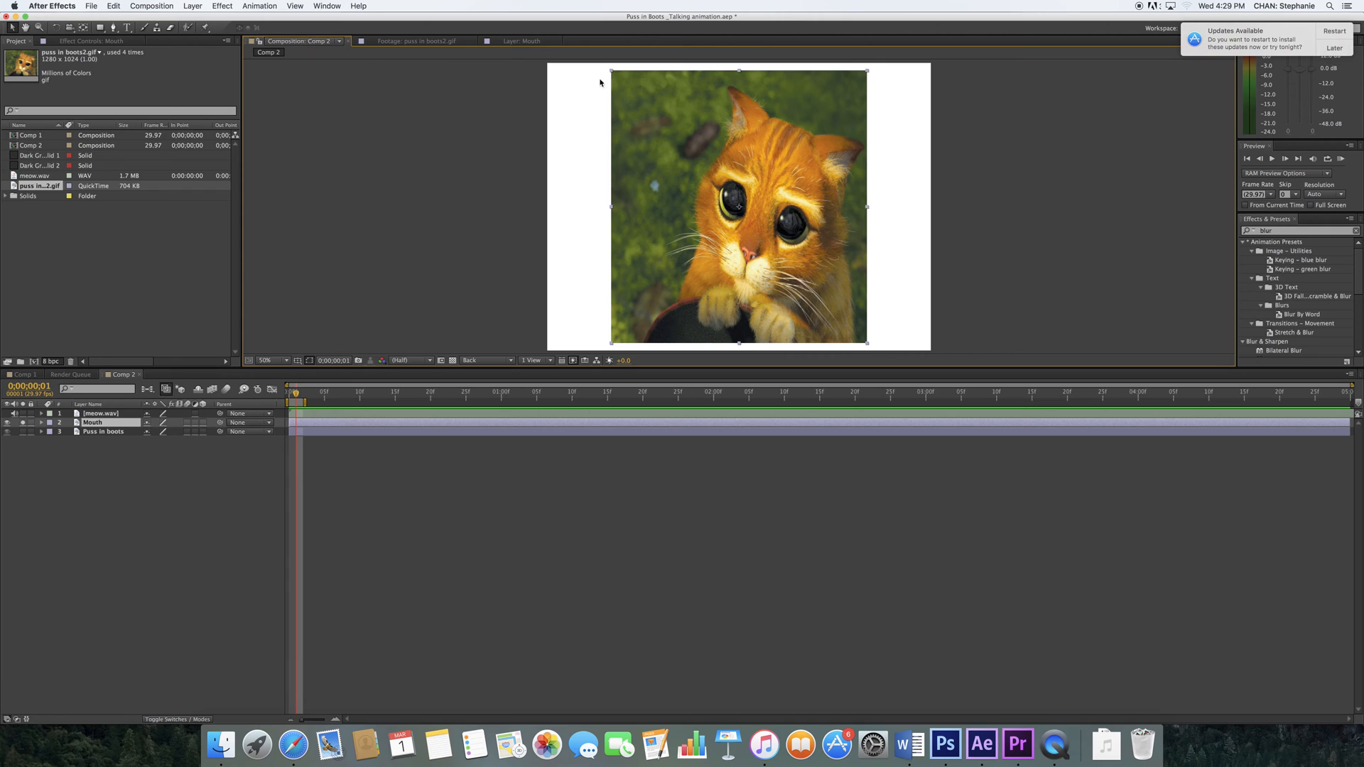
drag(612, 72, 544, 63)
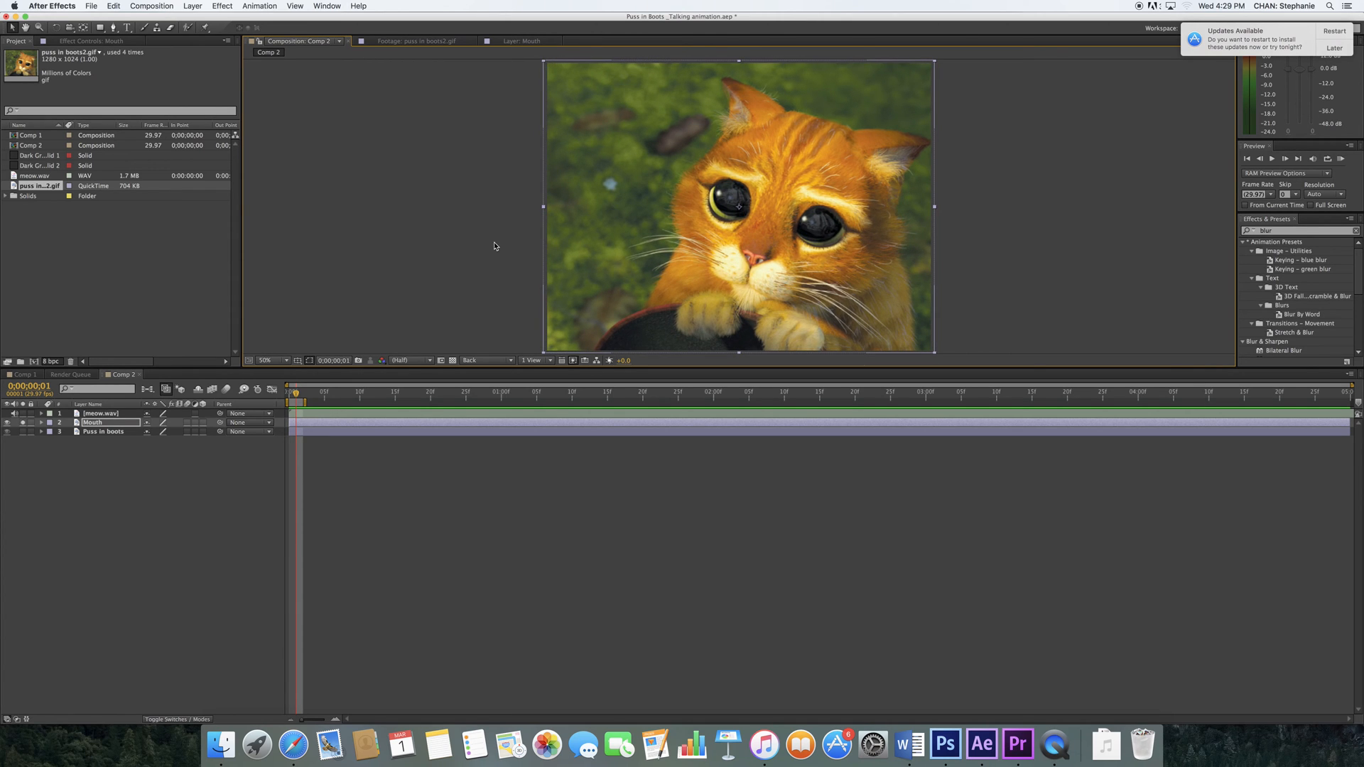
click(23, 422)
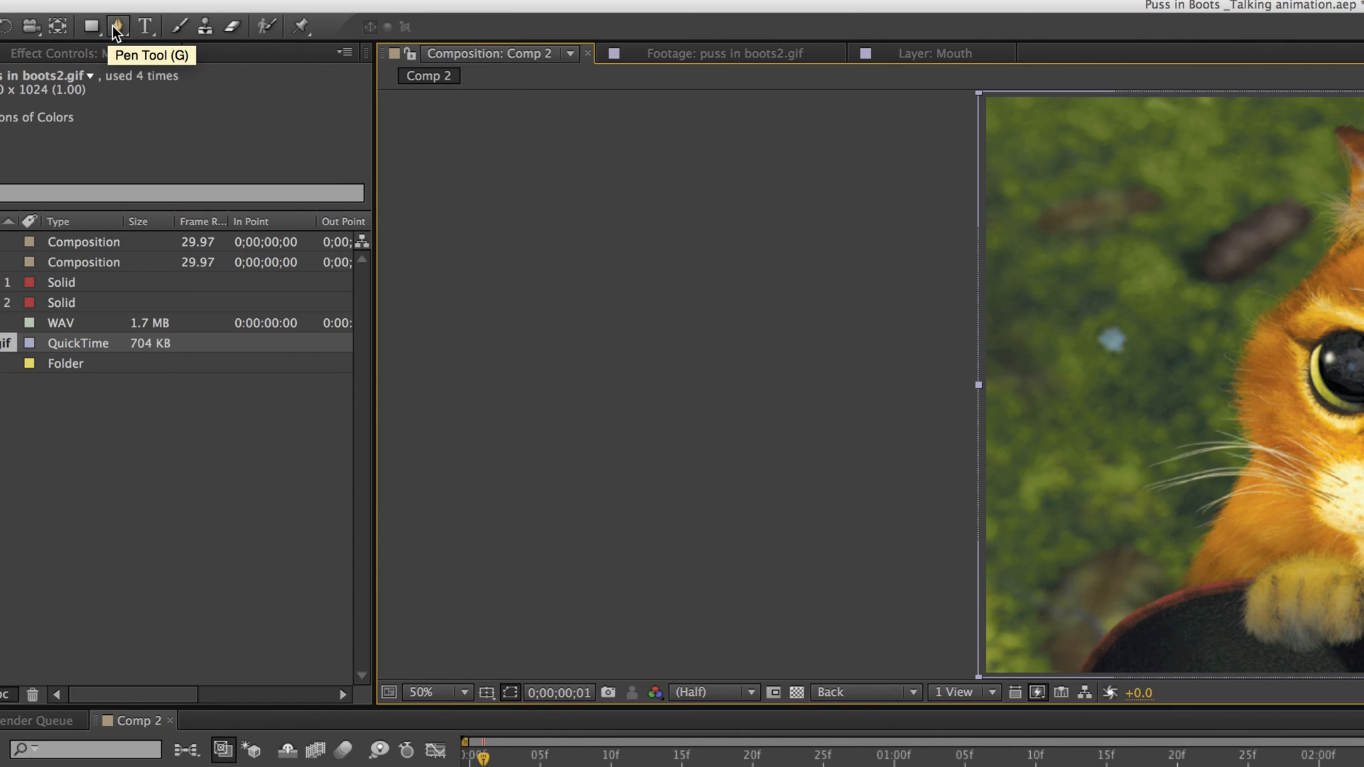
Move the Mouth layer's image upward in Comp 2 so that the cat's muzzle and paws sit inside the frame.
click(113, 26)
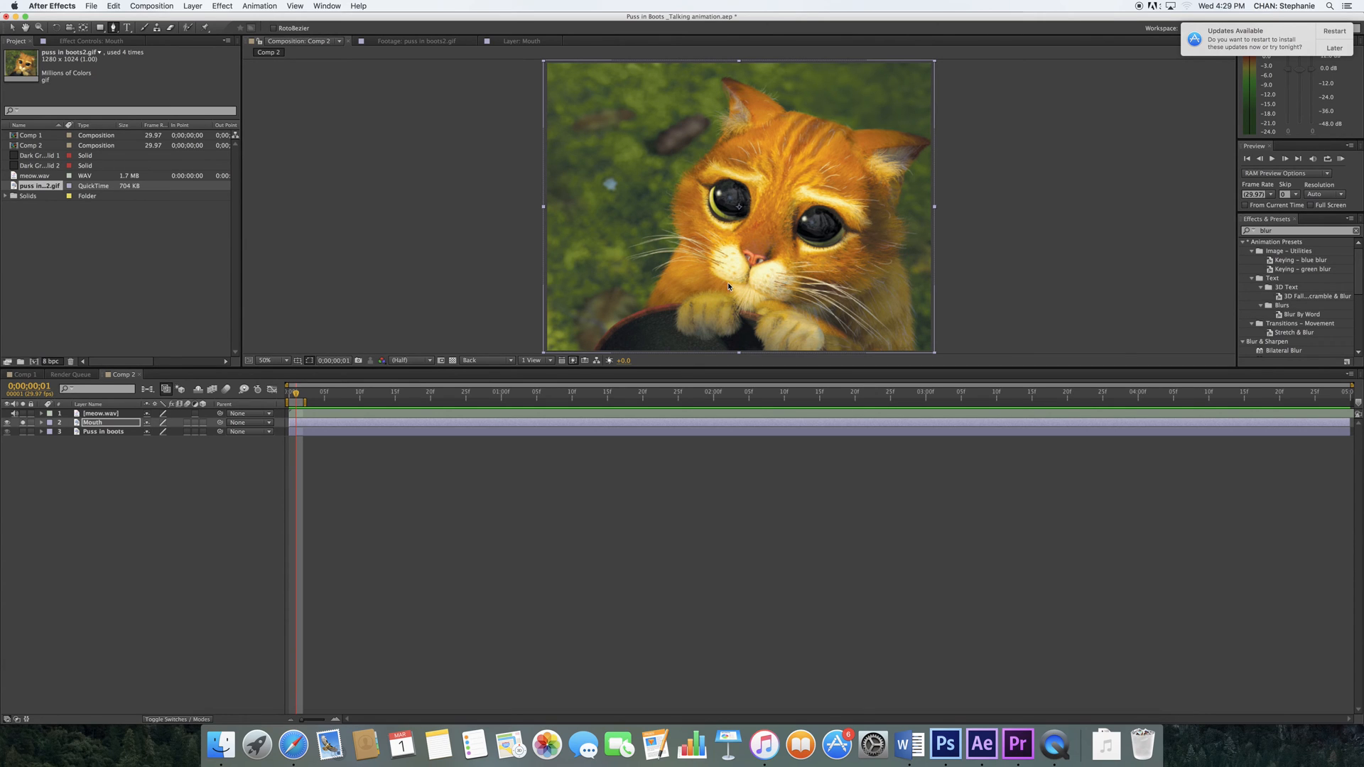
key(period)
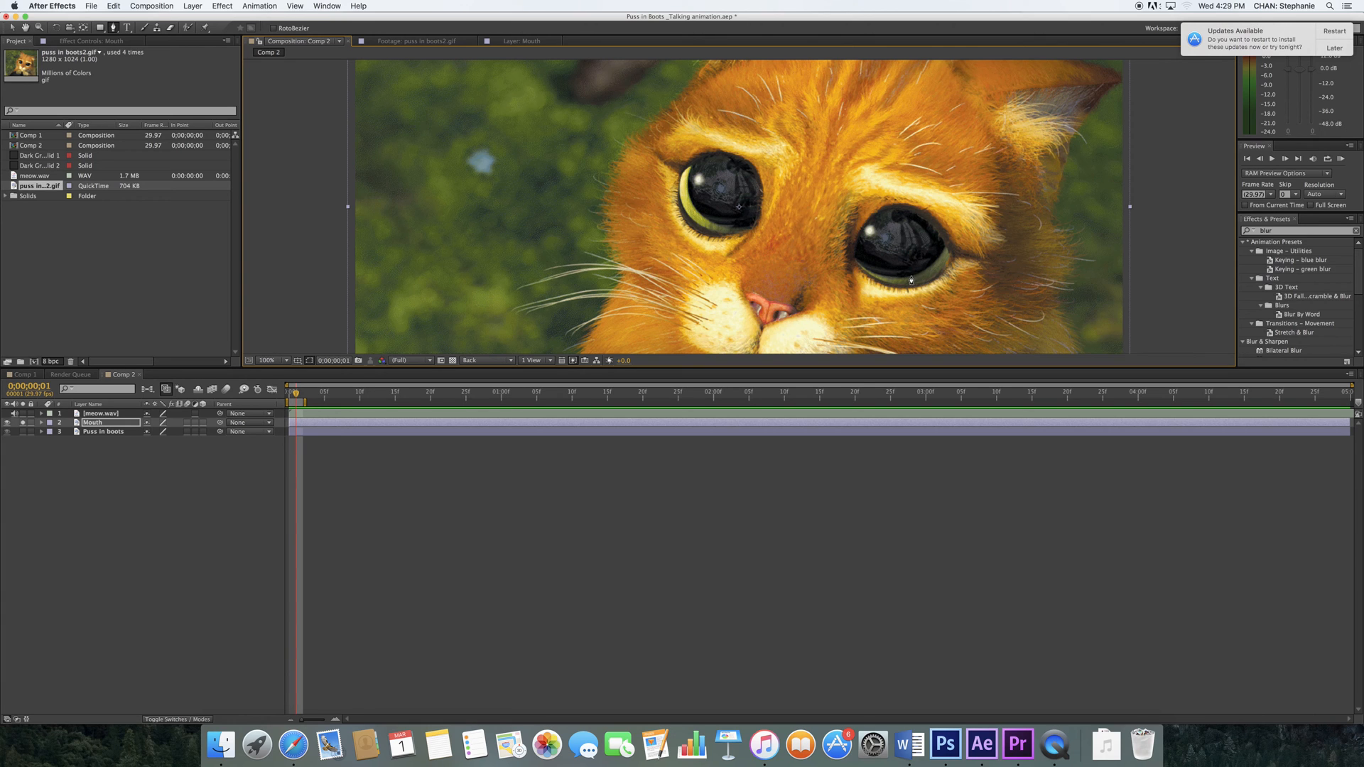
scroll(951, 281, up, 2)
scroll(918, 333, down, 4)
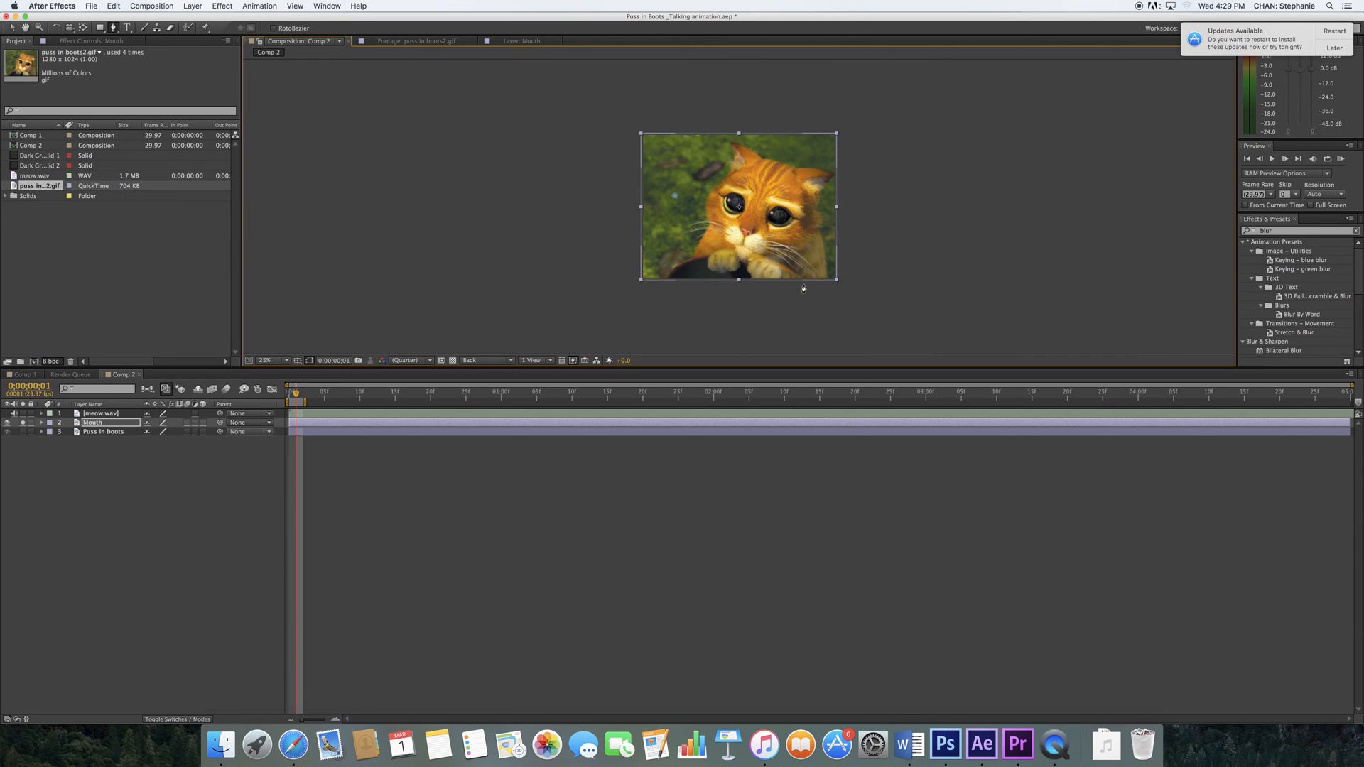
scroll(804, 288, up, 4)
drag(793, 299, 793, 288)
key(super+z)
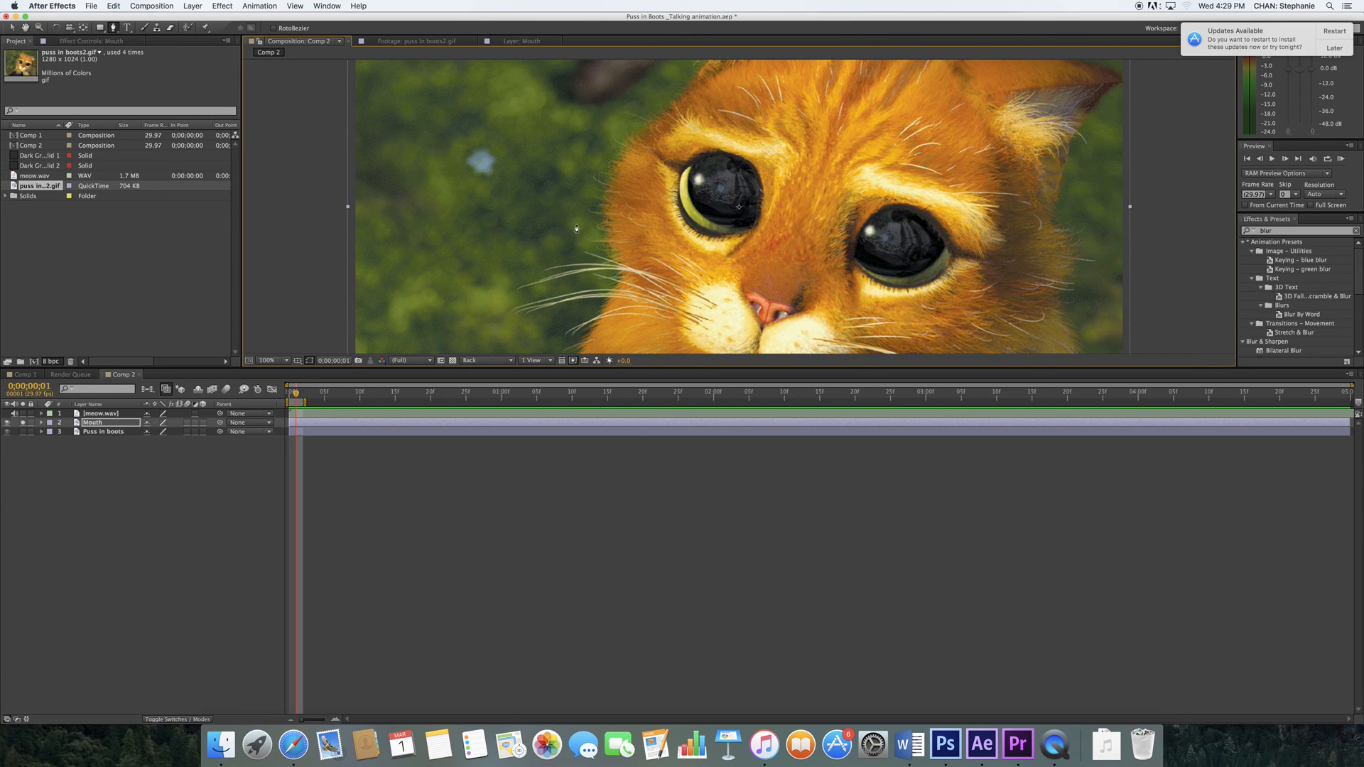
key(v)
drag(609, 233, 635, 141)
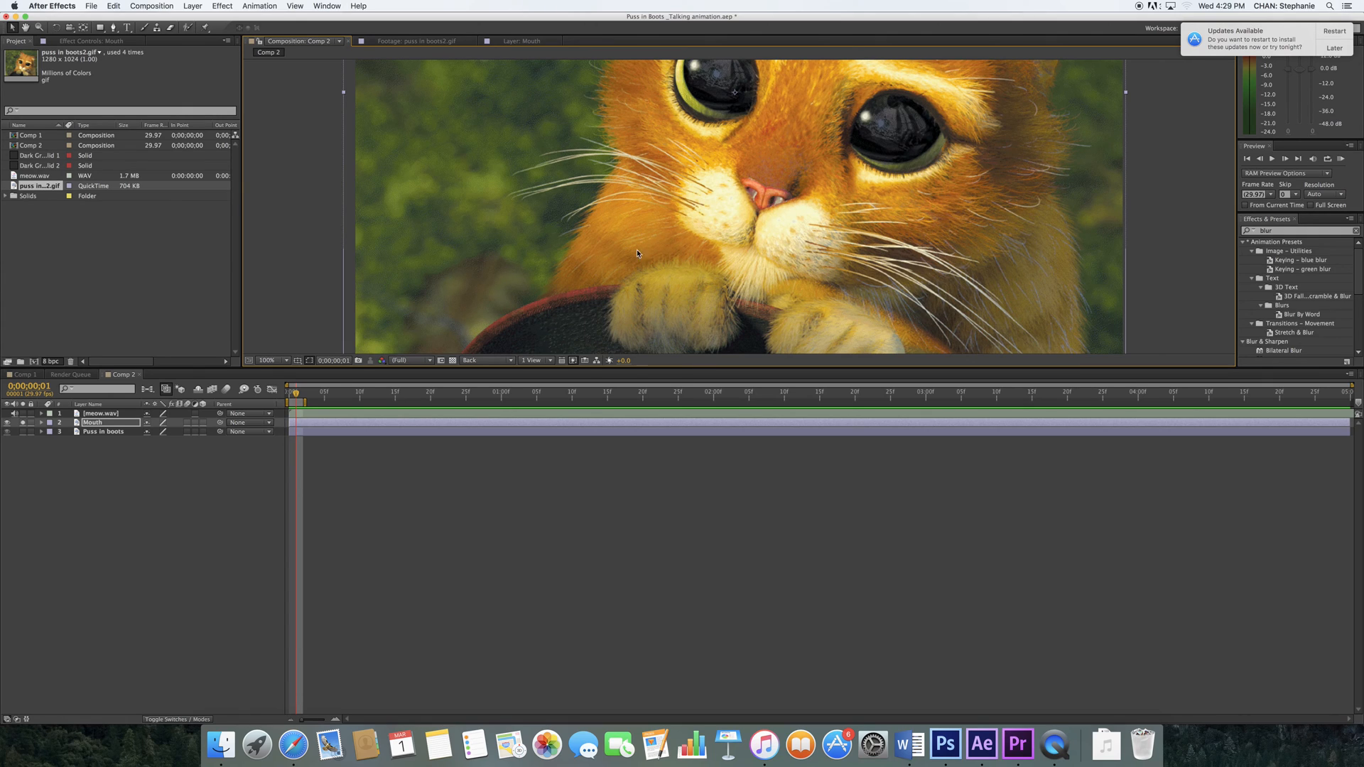
Draw a closed Pen tool mask on the Mouth layer around the cat's lower jaw, following the mouth line and chin.
click(114, 27)
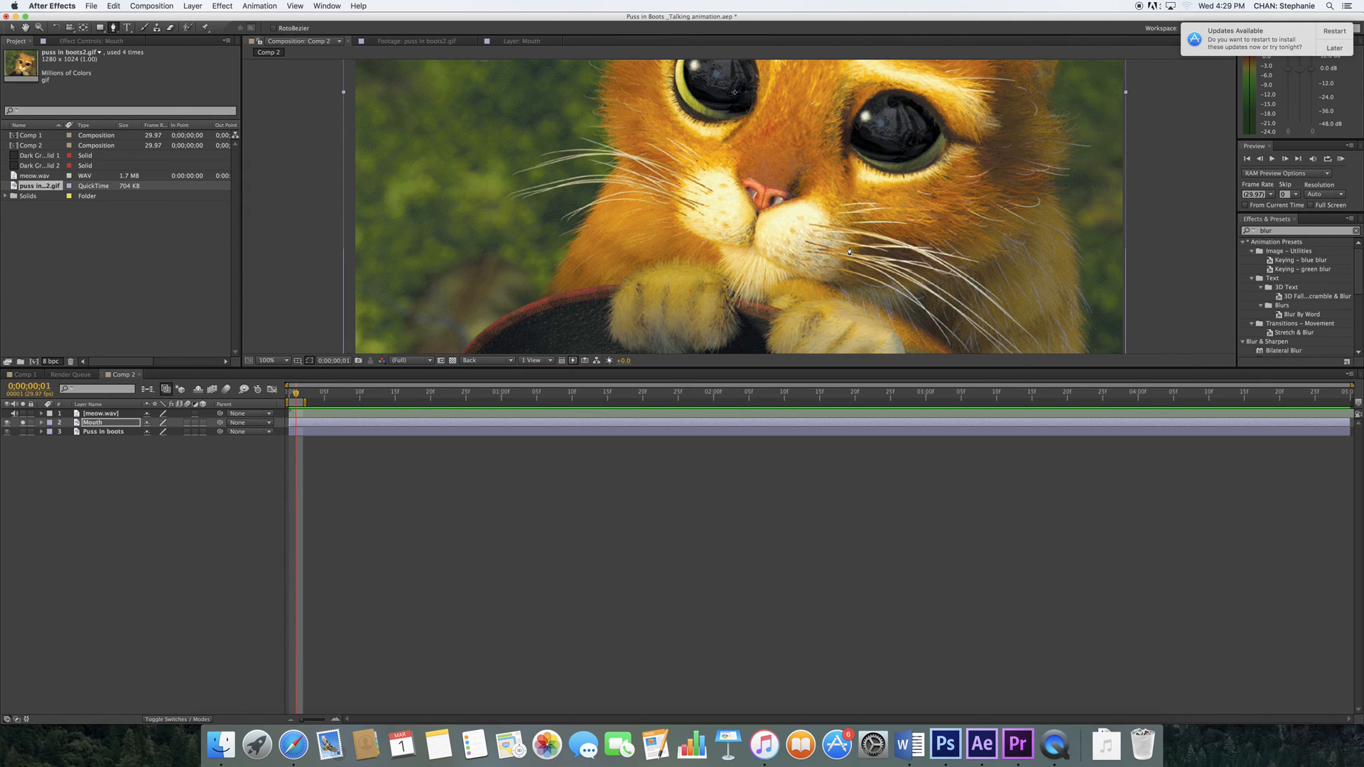
click(679, 229)
click(711, 241)
click(743, 244)
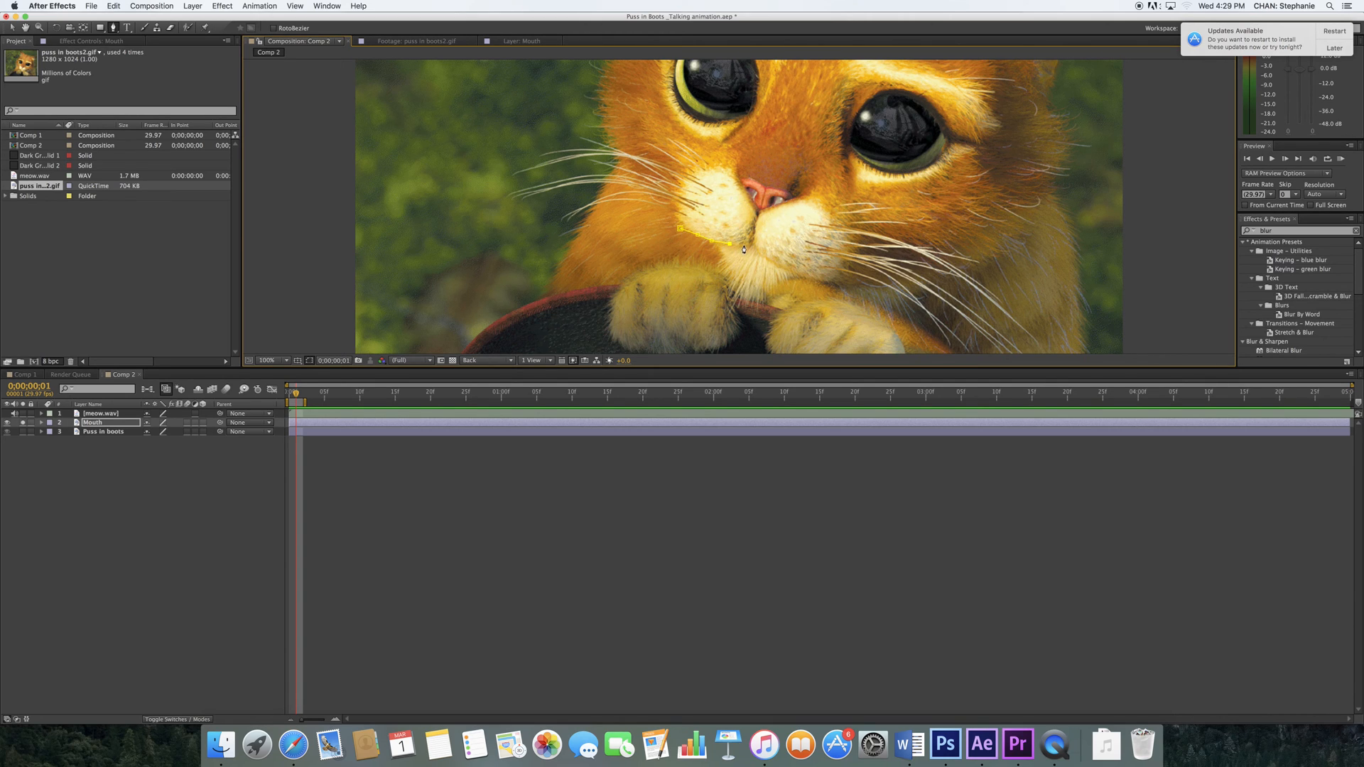
click(751, 243)
click(758, 252)
click(772, 261)
click(782, 269)
click(799, 273)
click(816, 278)
click(833, 281)
click(843, 287)
click(846, 297)
click(838, 301)
click(817, 302)
click(797, 304)
click(782, 309)
click(764, 312)
click(738, 304)
click(729, 294)
click(710, 271)
click(693, 262)
click(683, 245)
click(680, 229)
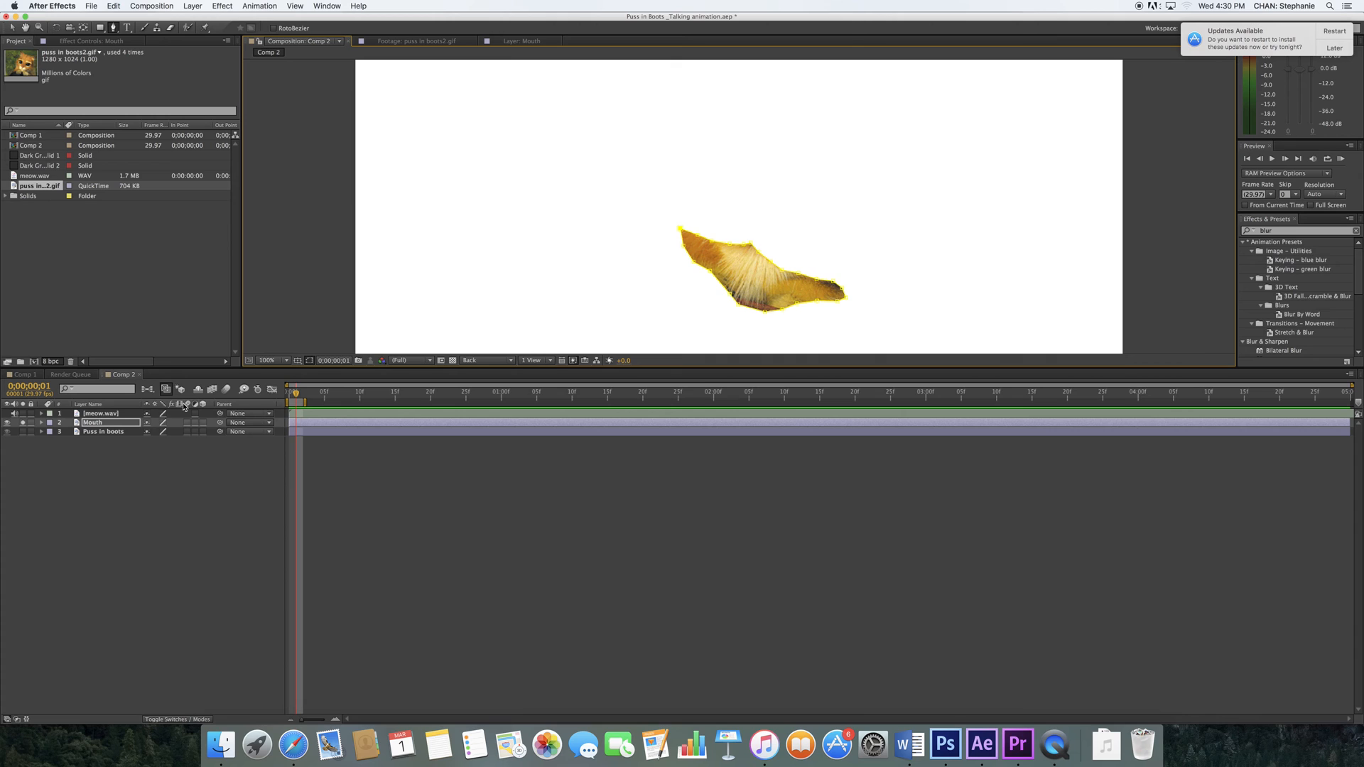
View the Puss in boots layer of Comp 2 on its own, and reselect the Mouth layer.
click(107, 431)
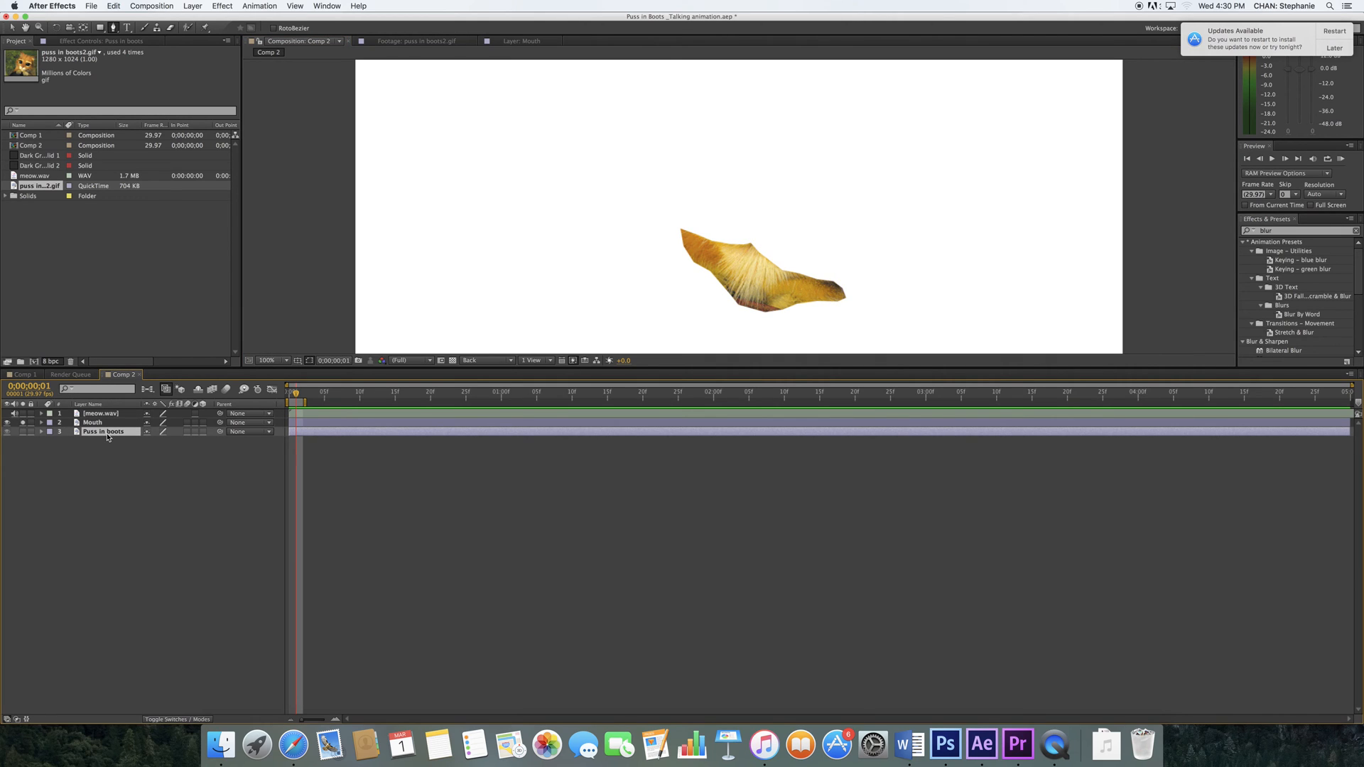
double_click(105, 432)
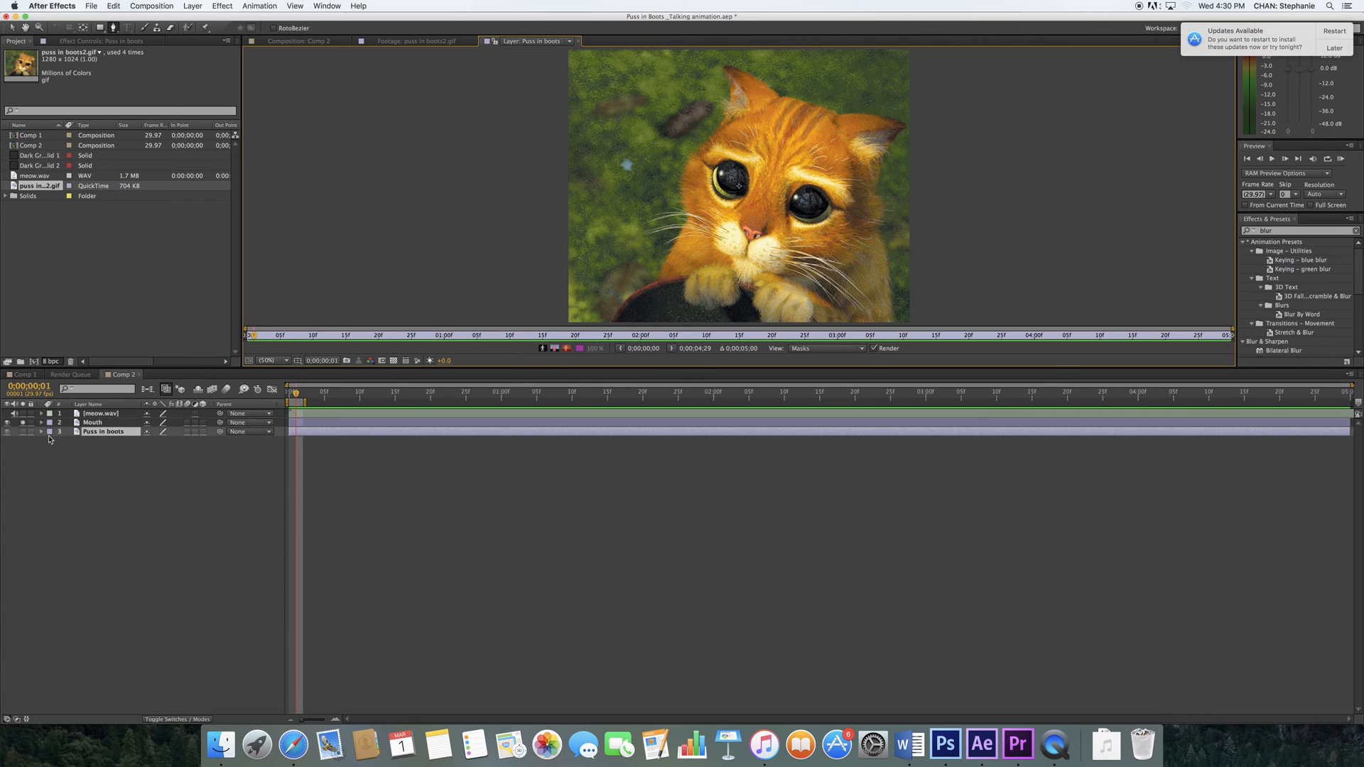
click(85, 423)
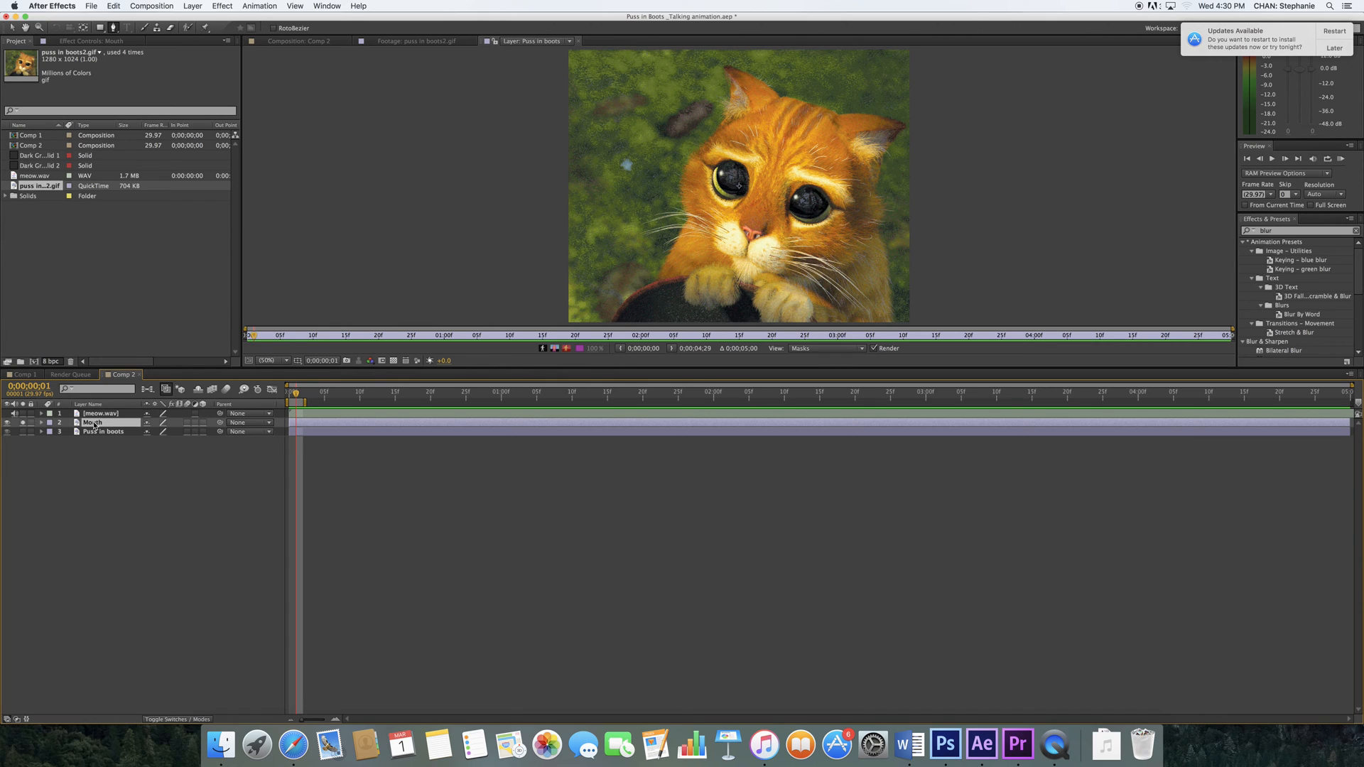
Show Comp 1 in the composition view and play back its talking animation for reference.
click(27, 375)
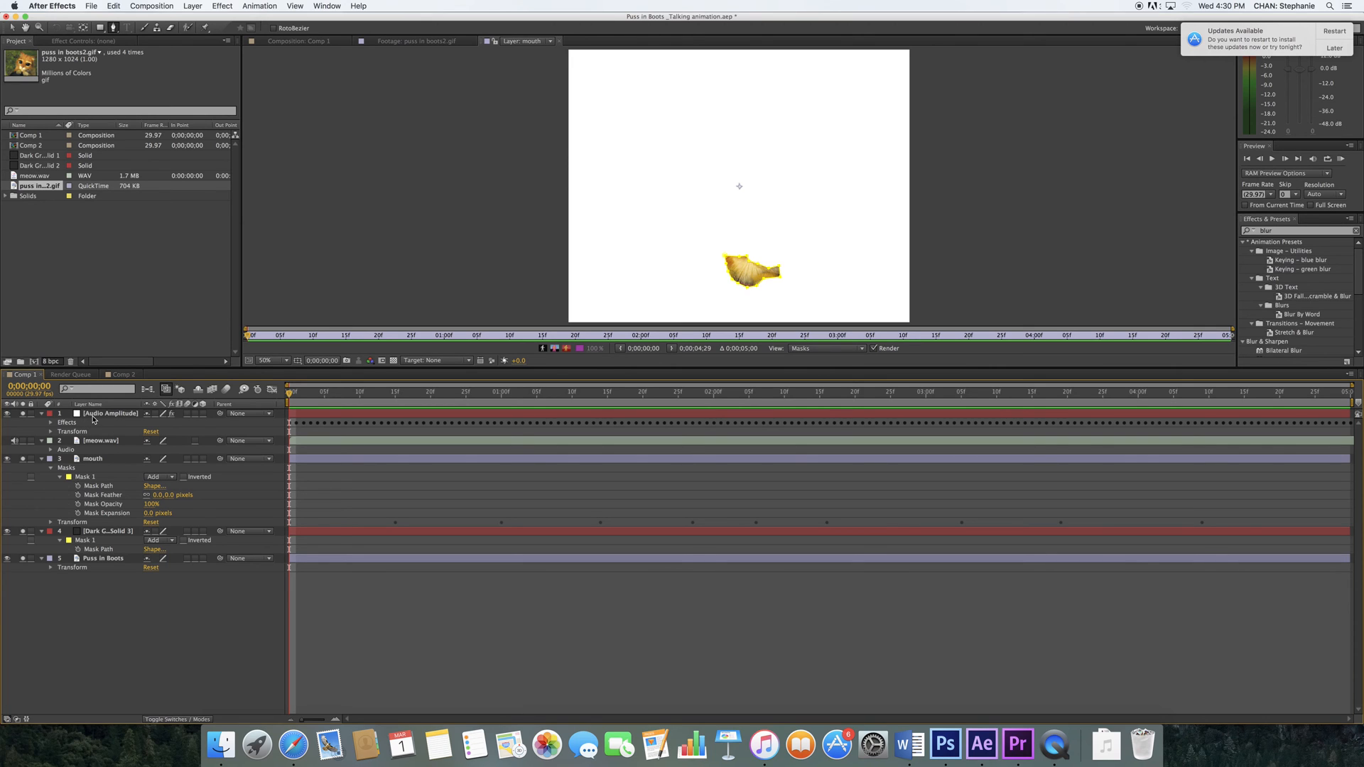
click(106, 413)
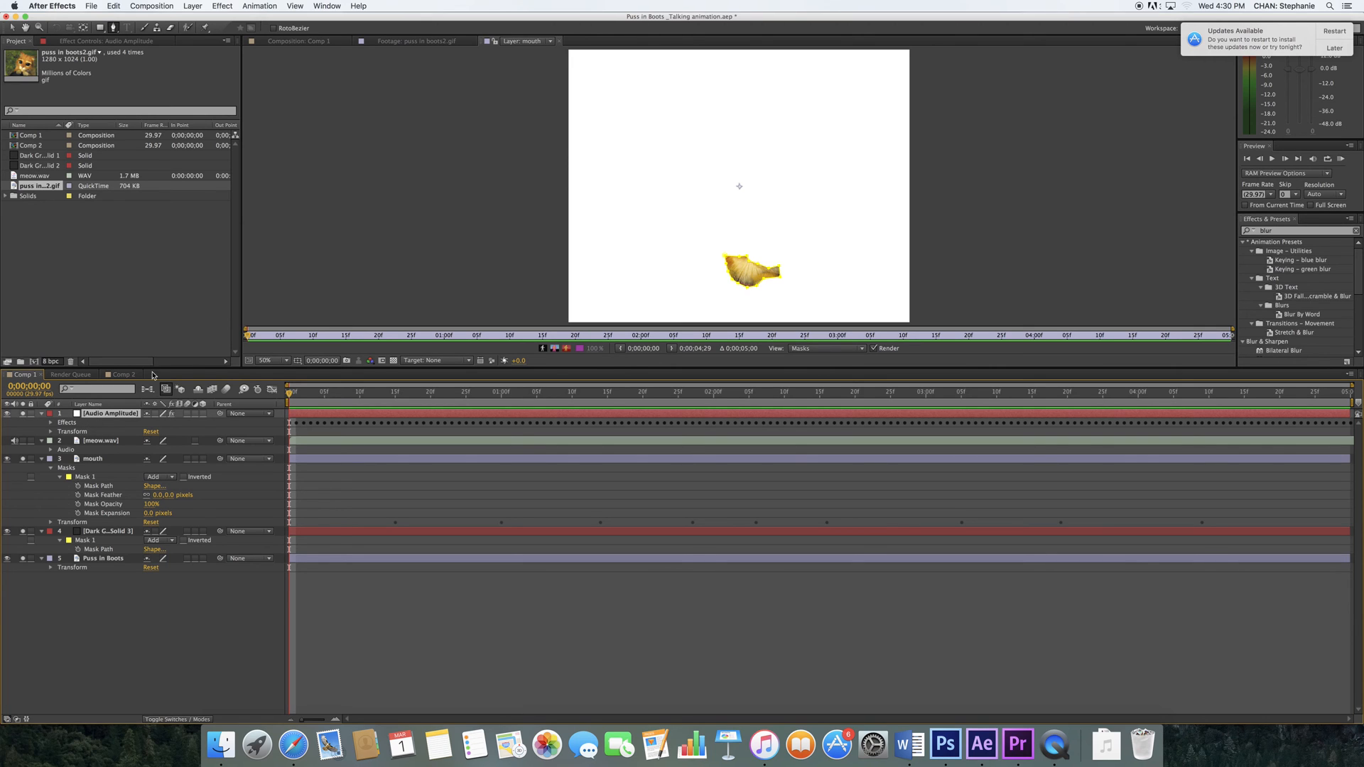
click(299, 41)
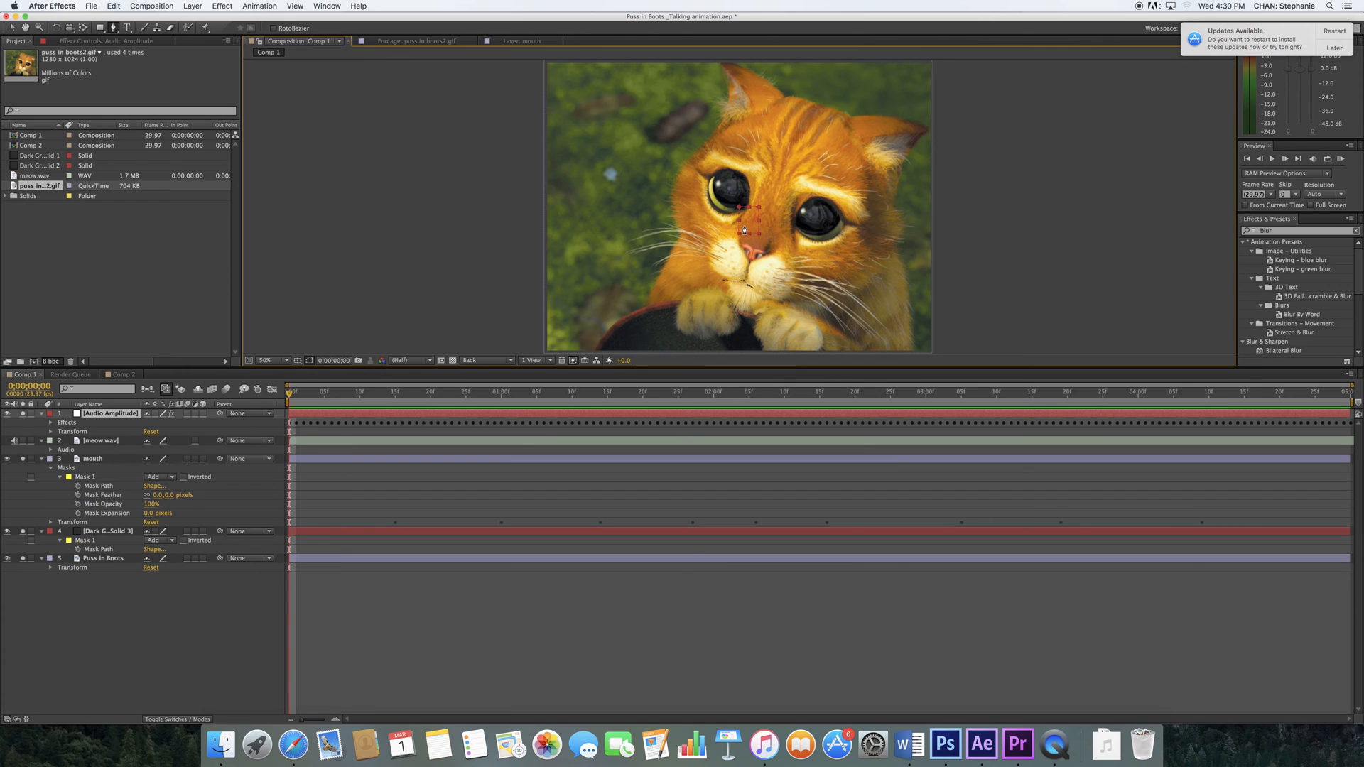
key(space)
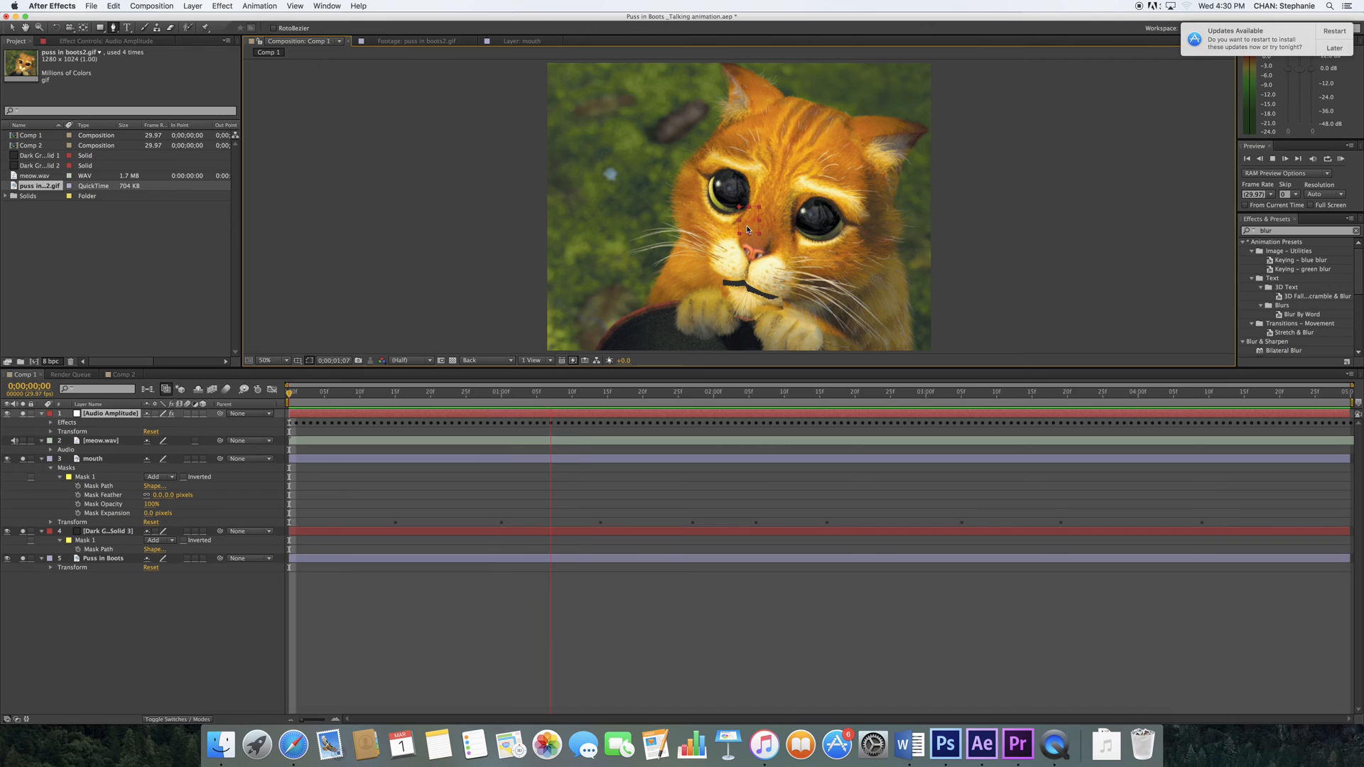
key(space)
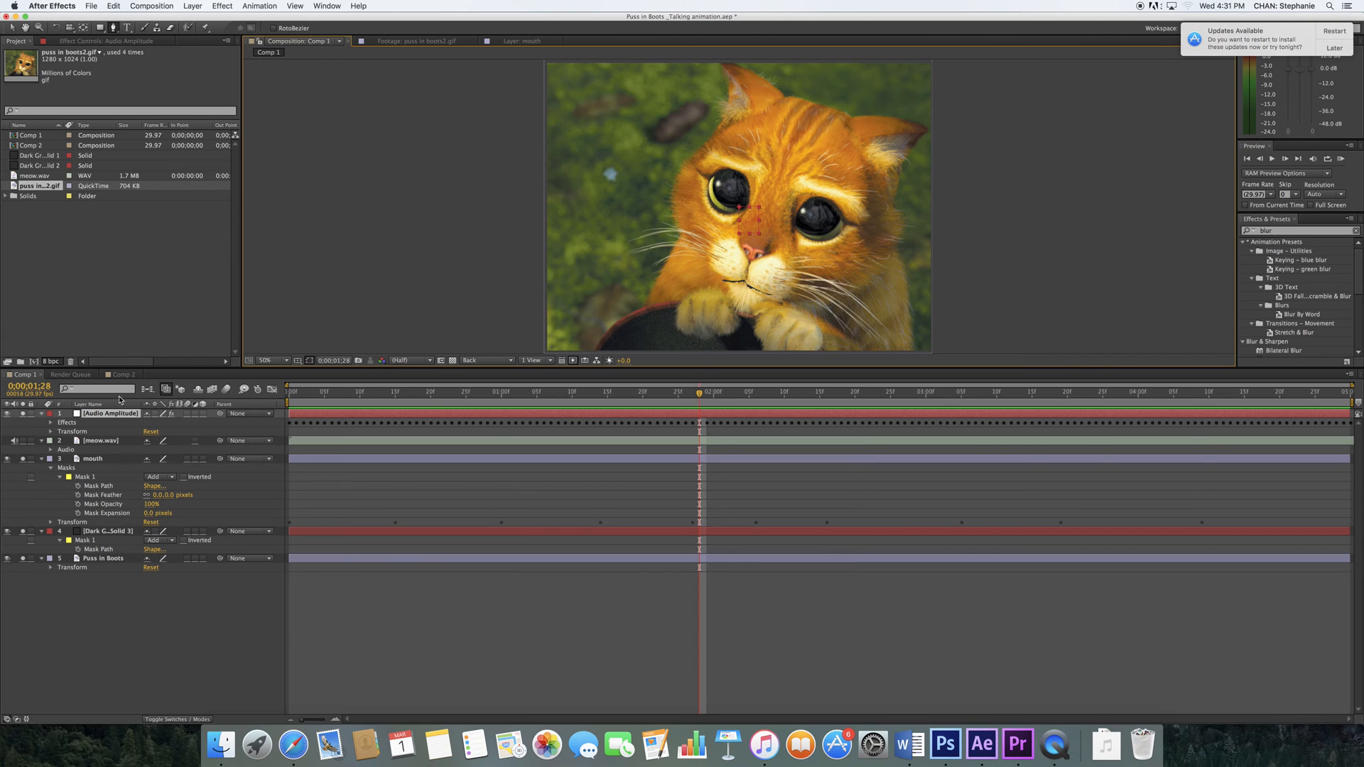
Create a new dark gray solid in Comp 2, 1440 × 1080 px with the HDV 1080/DVCPRO HD 720 (1.33) pixel aspect ratio.
click(121, 376)
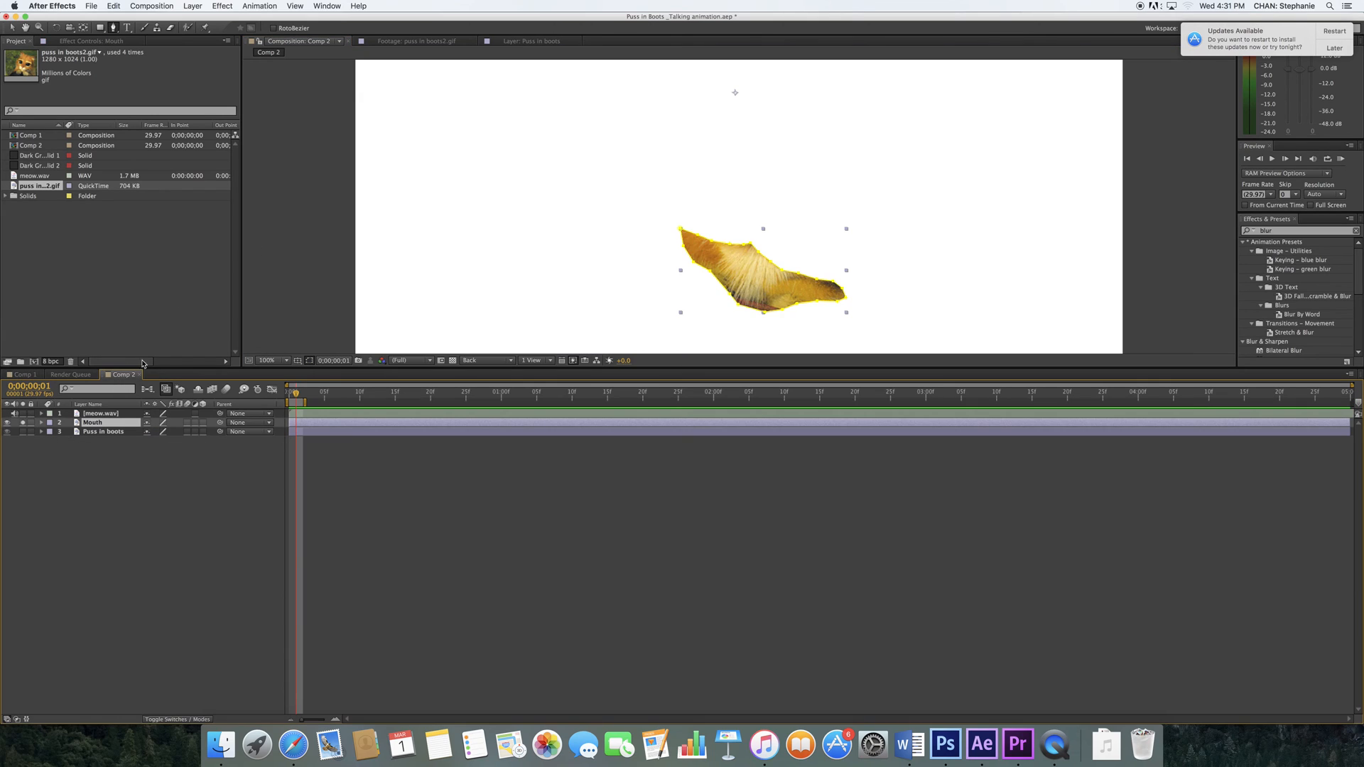
click(95, 6)
mouse_move(96, 19)
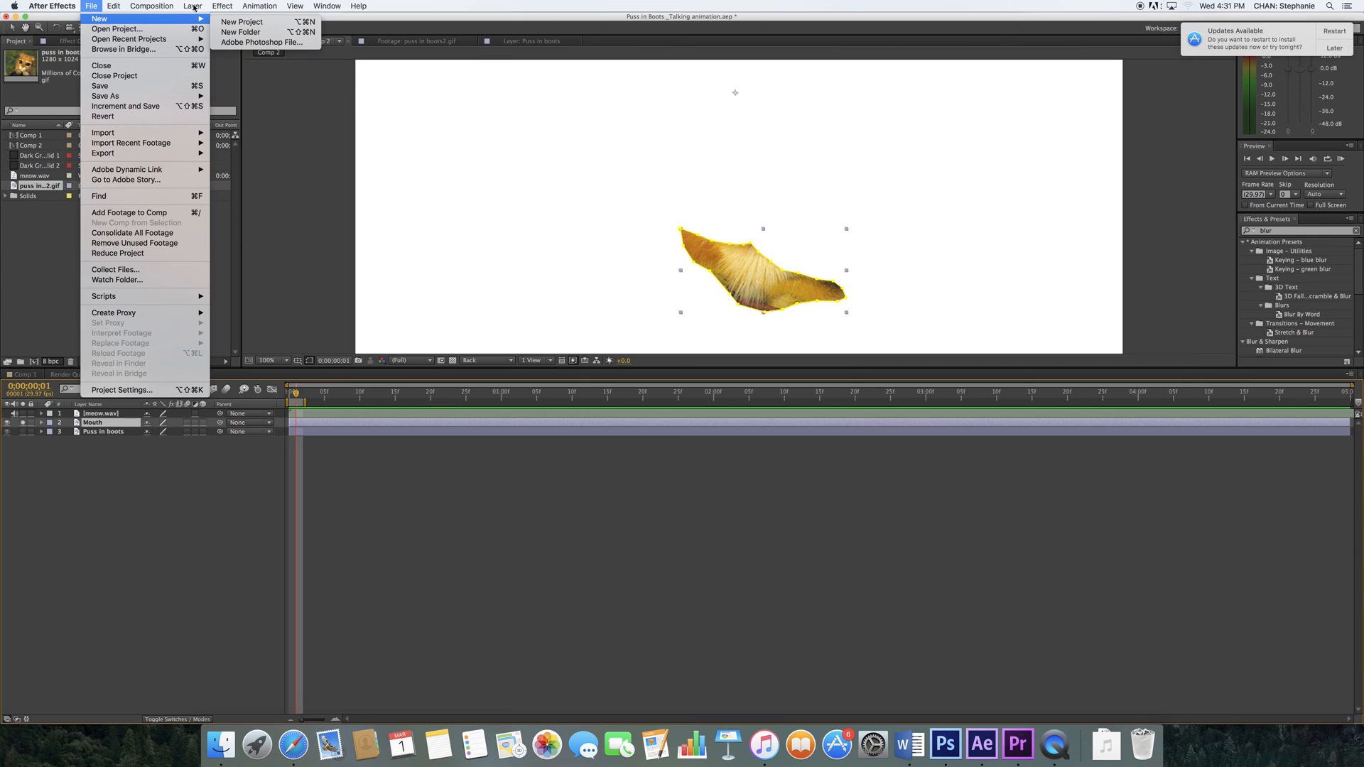
click(143, 6)
click(143, 7)
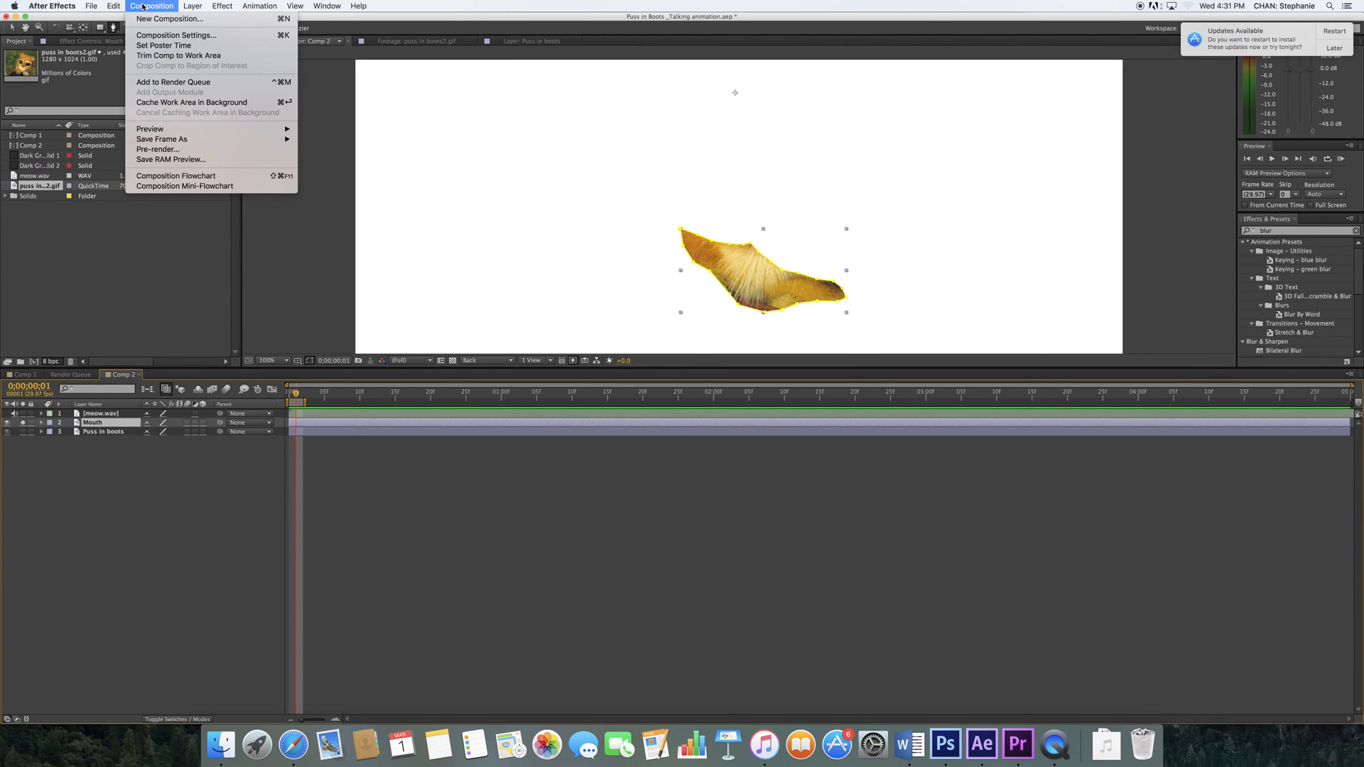
mouse_move(197, 19)
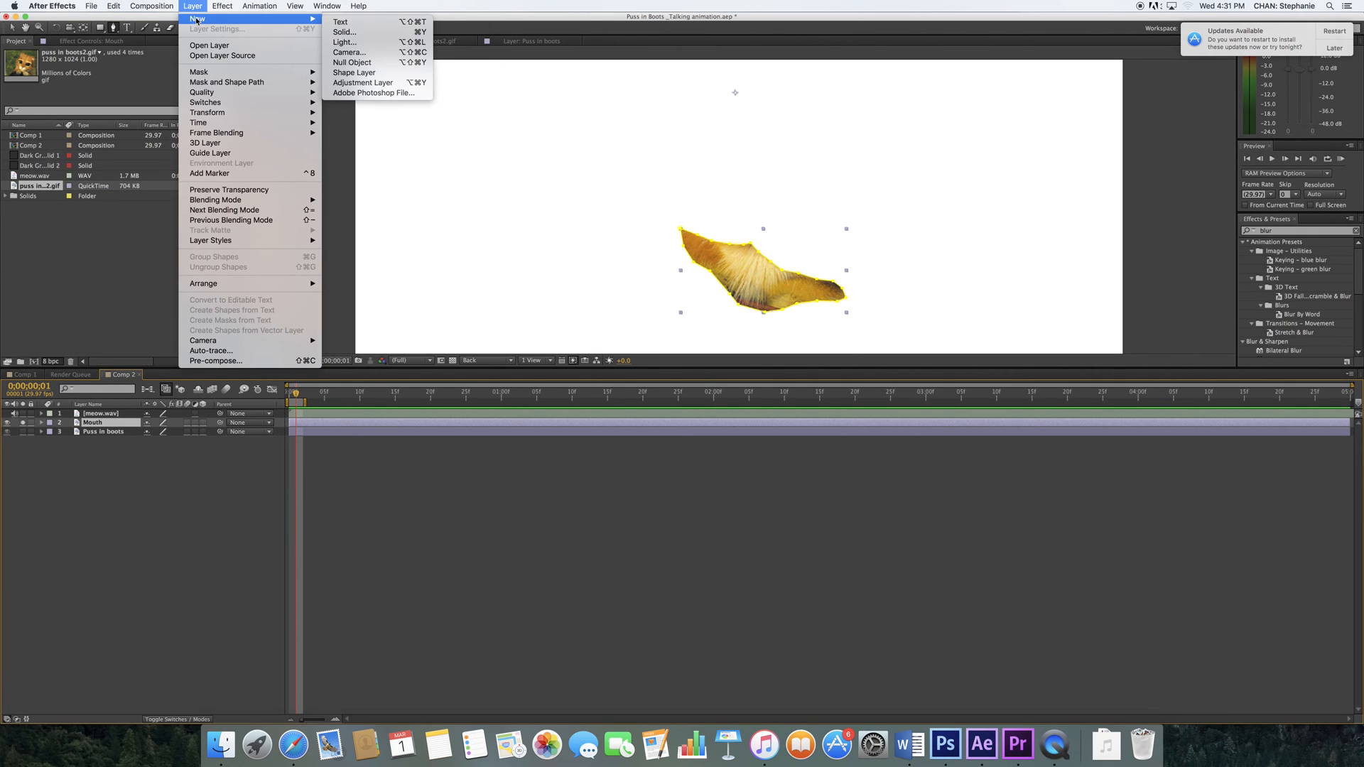
click(349, 34)
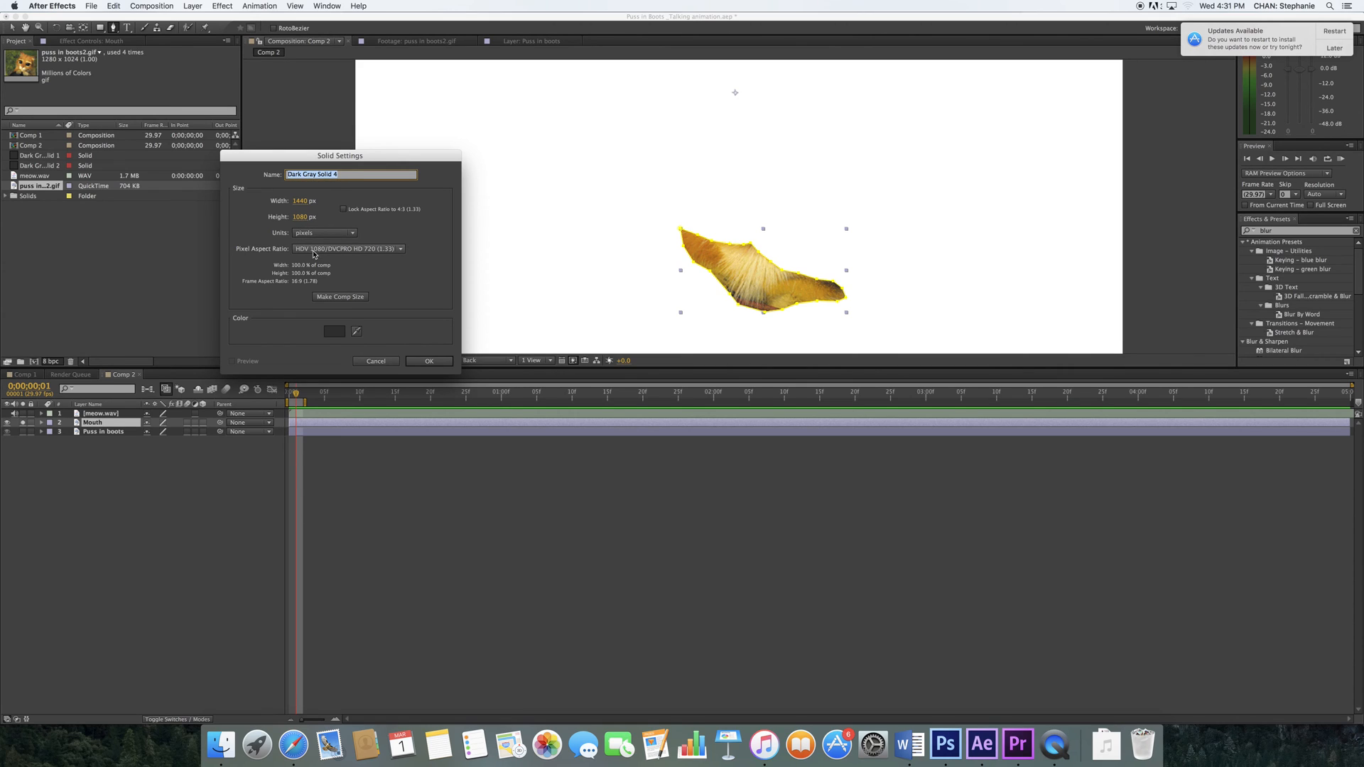
click(353, 252)
click(353, 250)
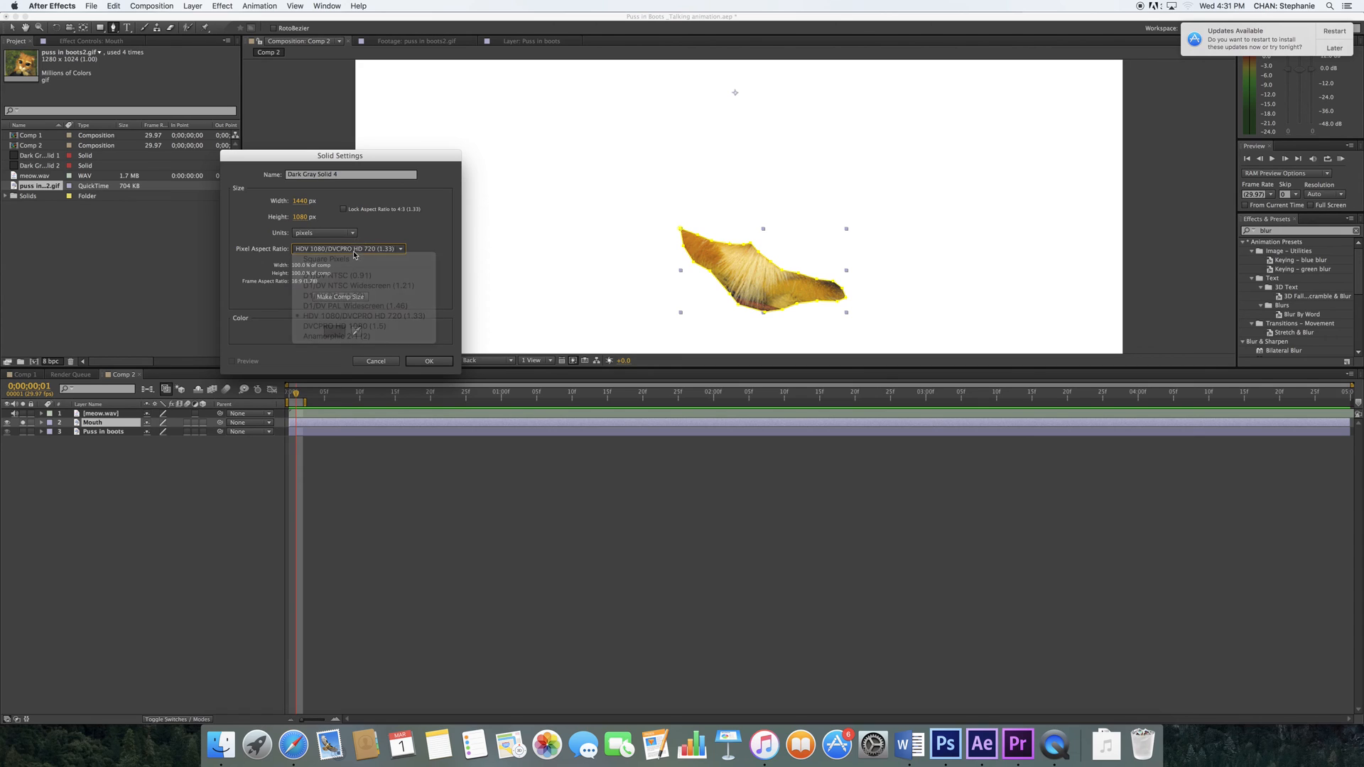
click(412, 363)
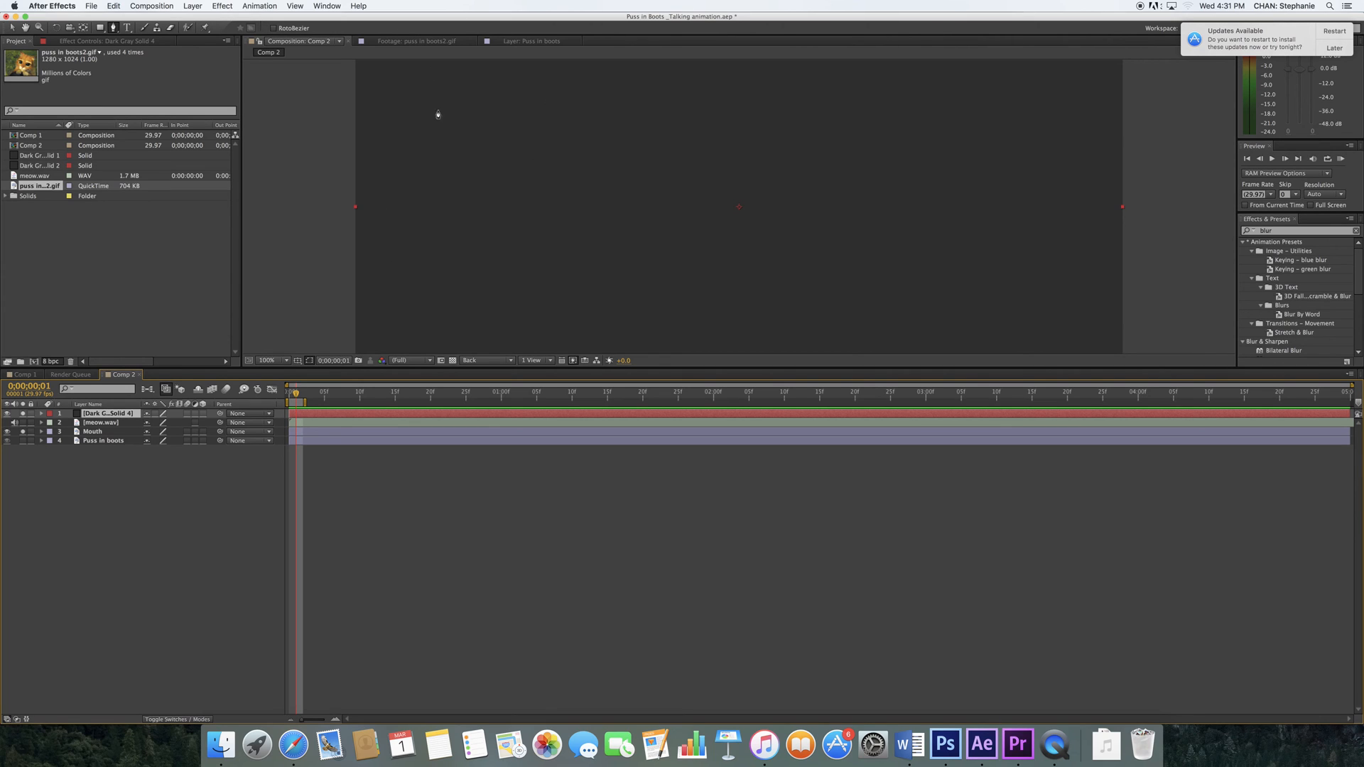
Move the dark gray solid between the Mouth and Puss in boots layers of Comp 2, and compare the order with Comp 1.
drag(106, 417, 106, 434)
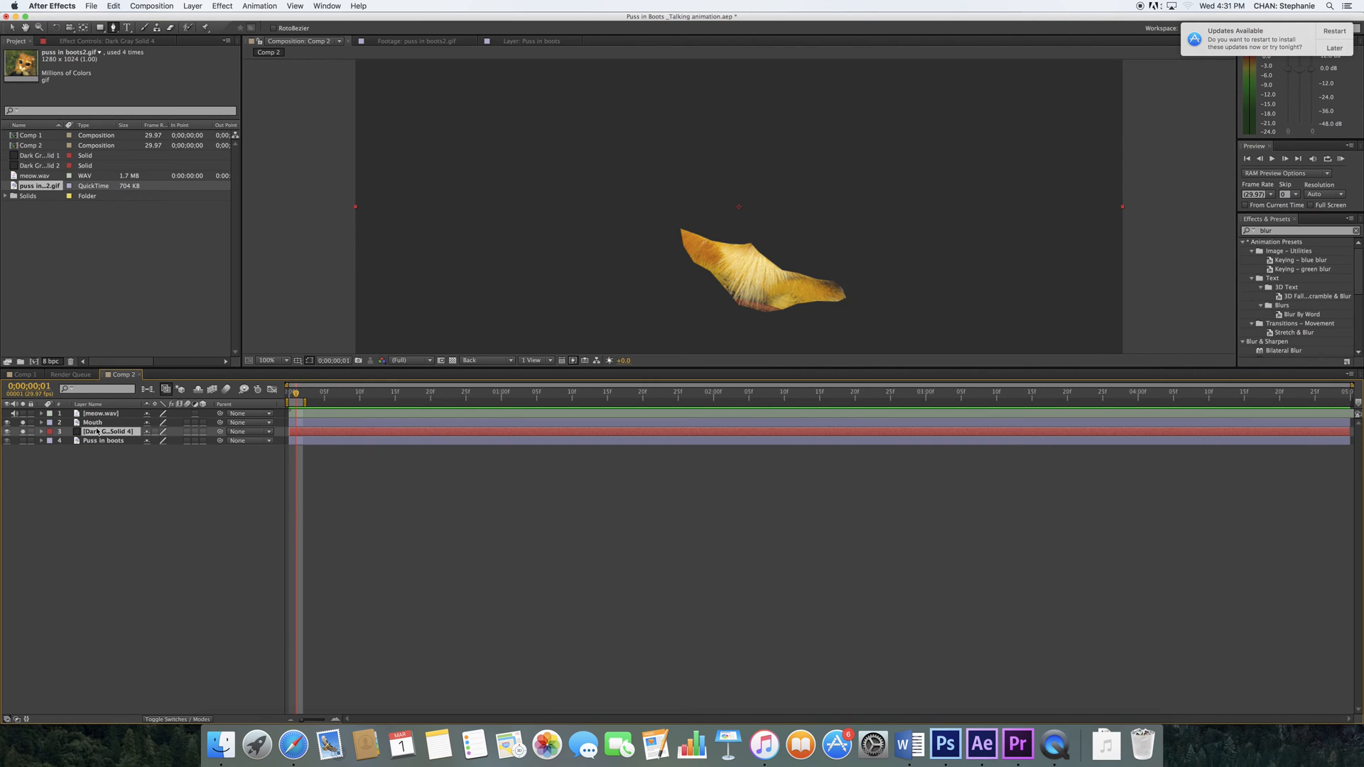
click(32, 376)
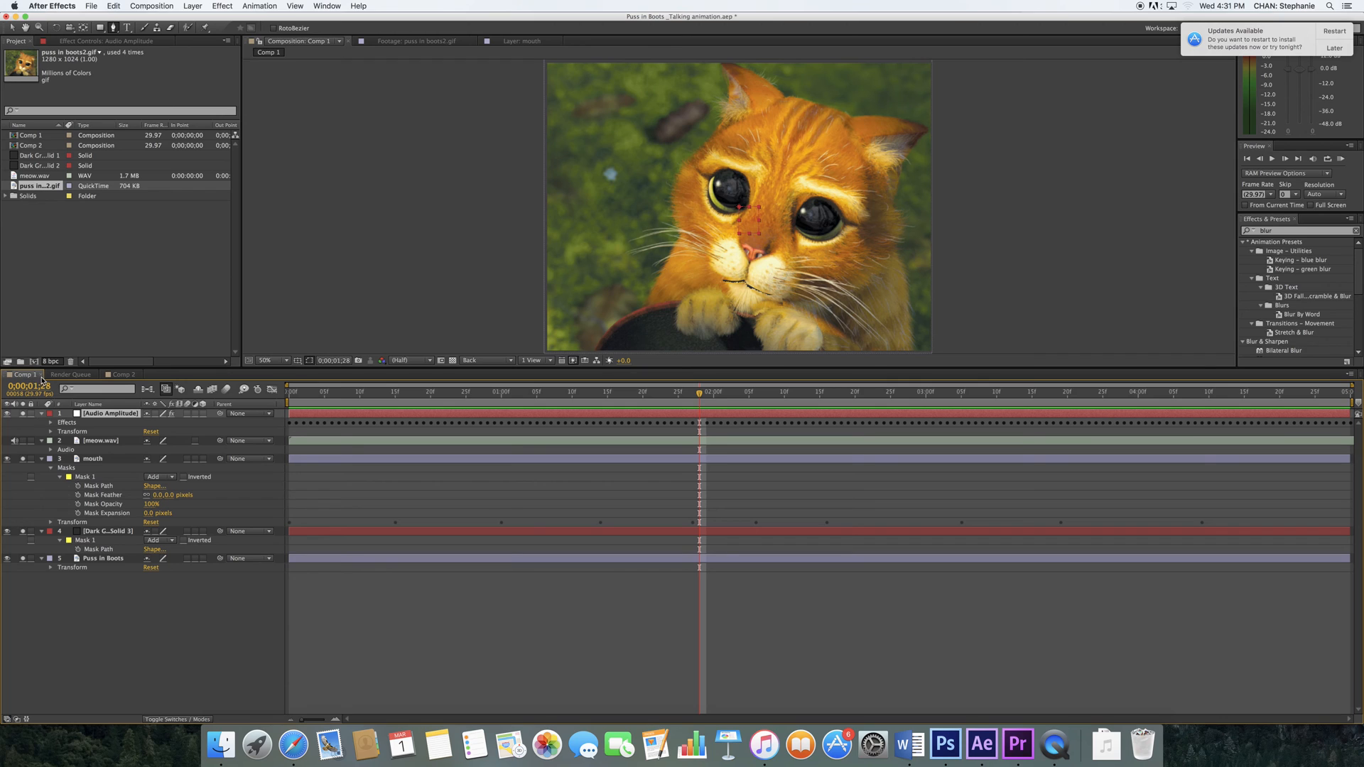
click(122, 374)
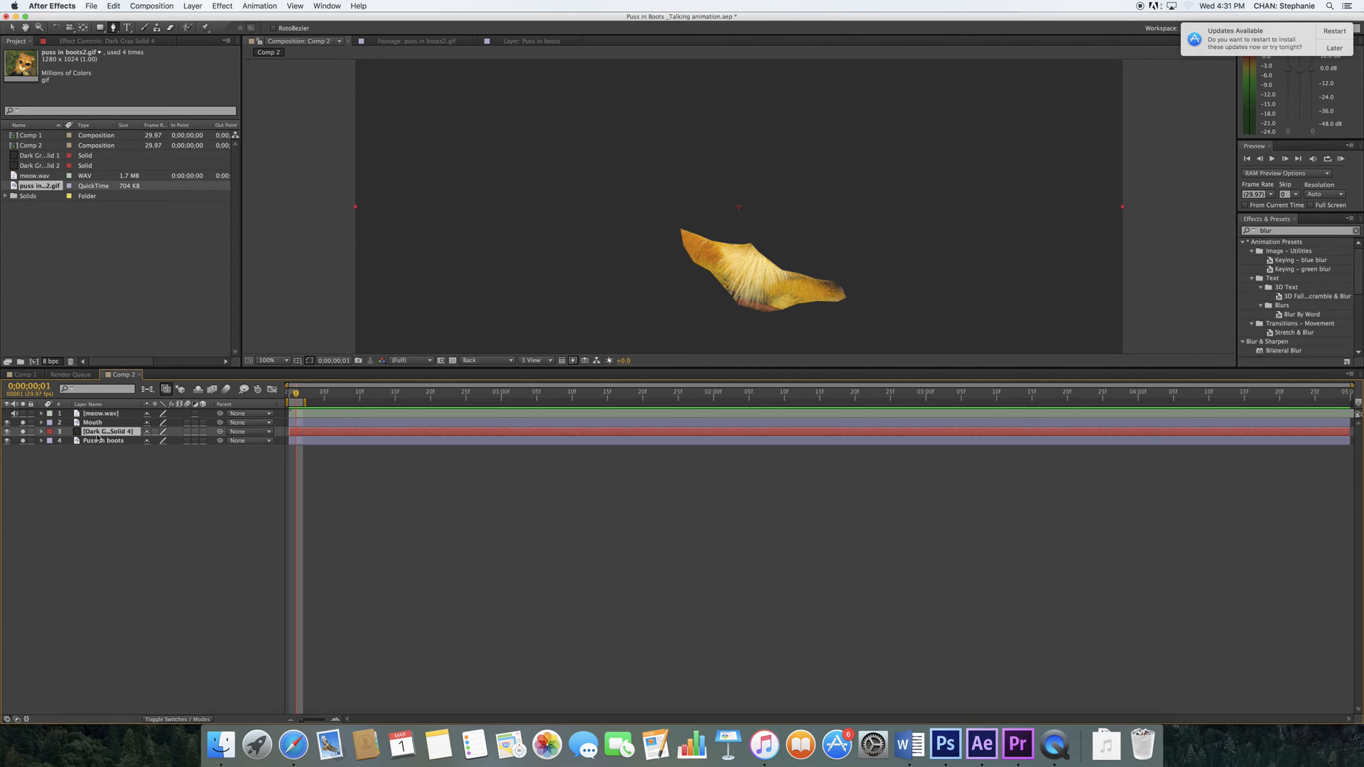
Inspect the Puss in boots, Mouth and dark gray solid layers of Comp 2 individually in the layer view.
click(42, 432)
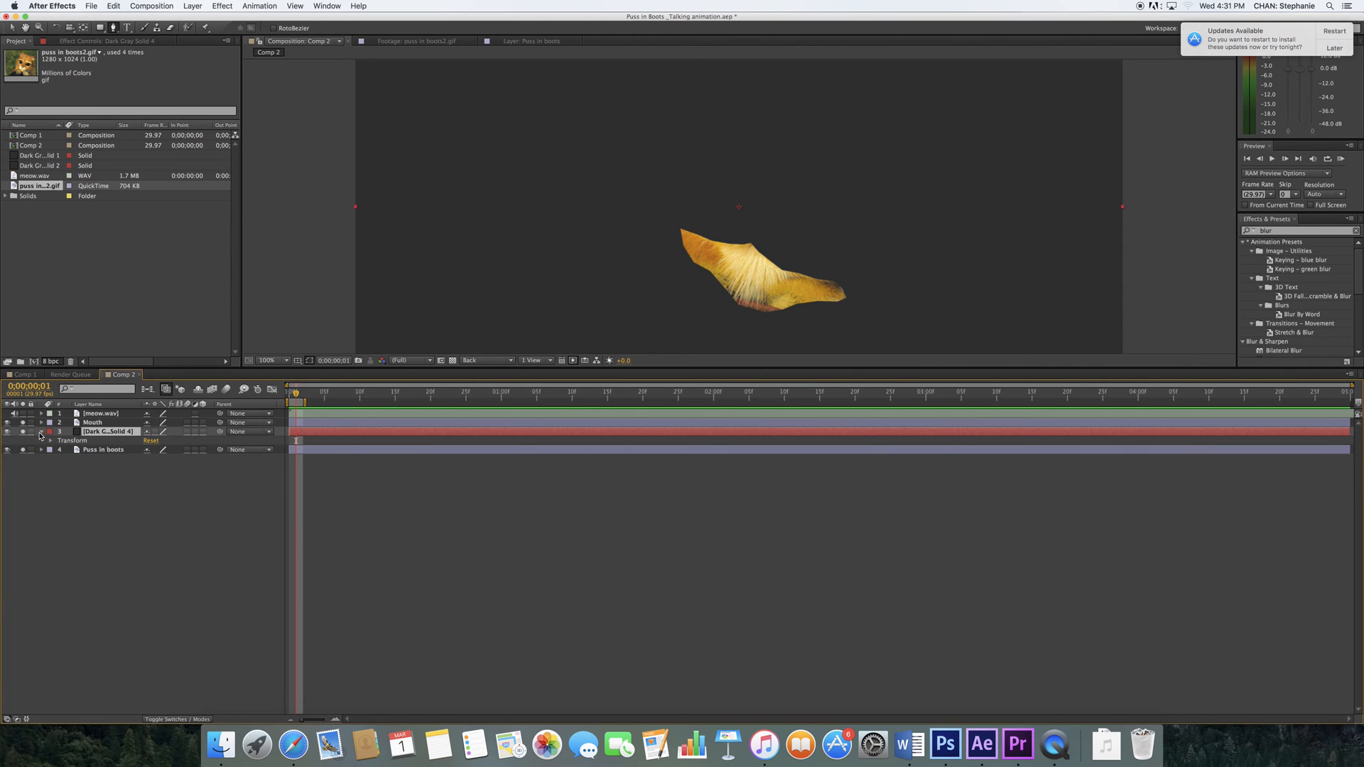
click(42, 432)
click(93, 424)
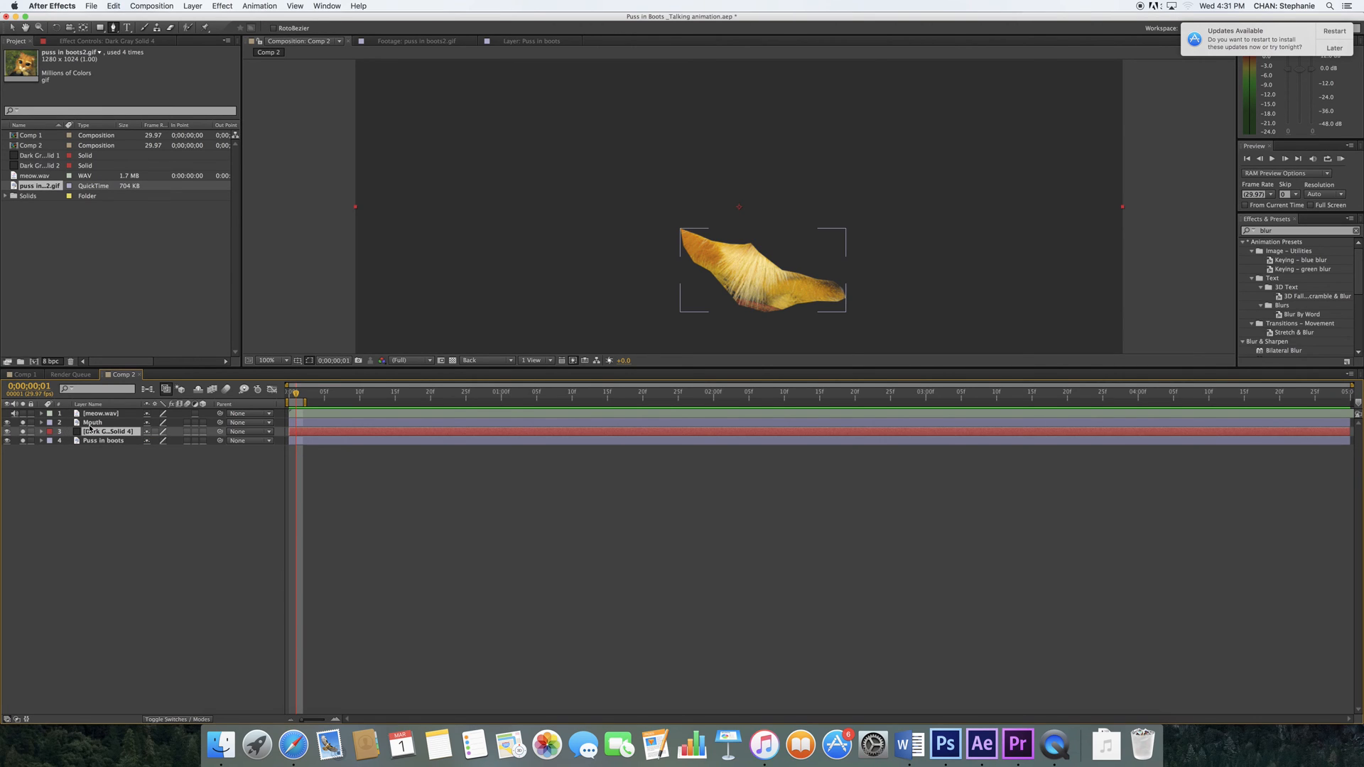
double_click(100, 441)
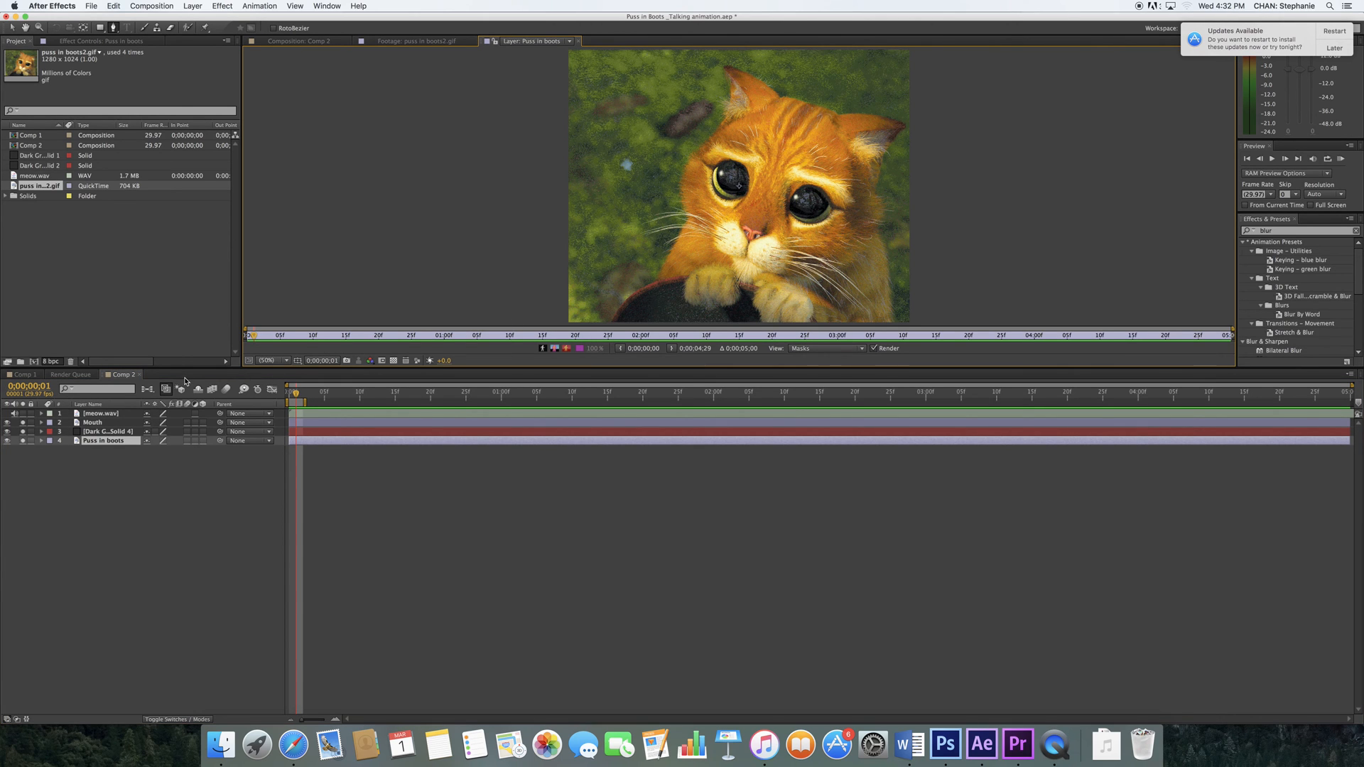
click(99, 425)
double_click(98, 425)
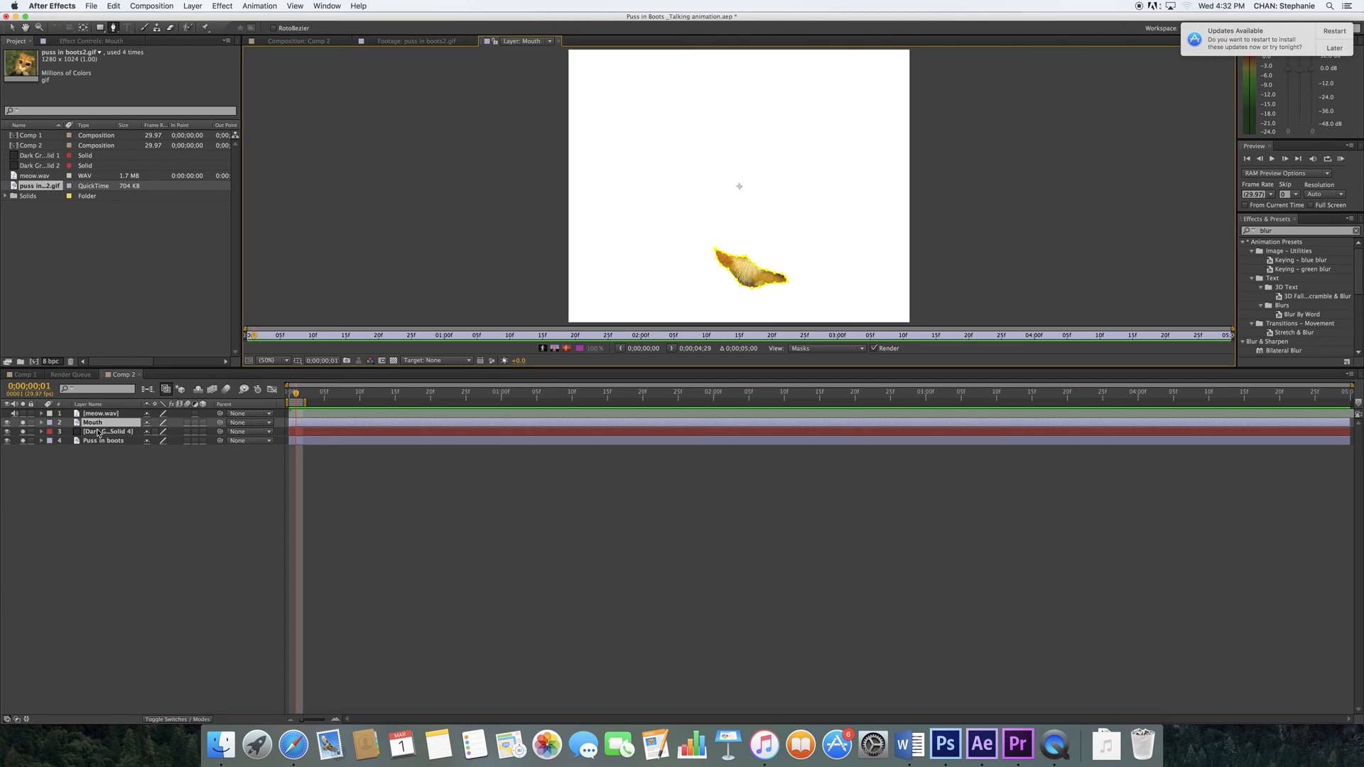
double_click(98, 433)
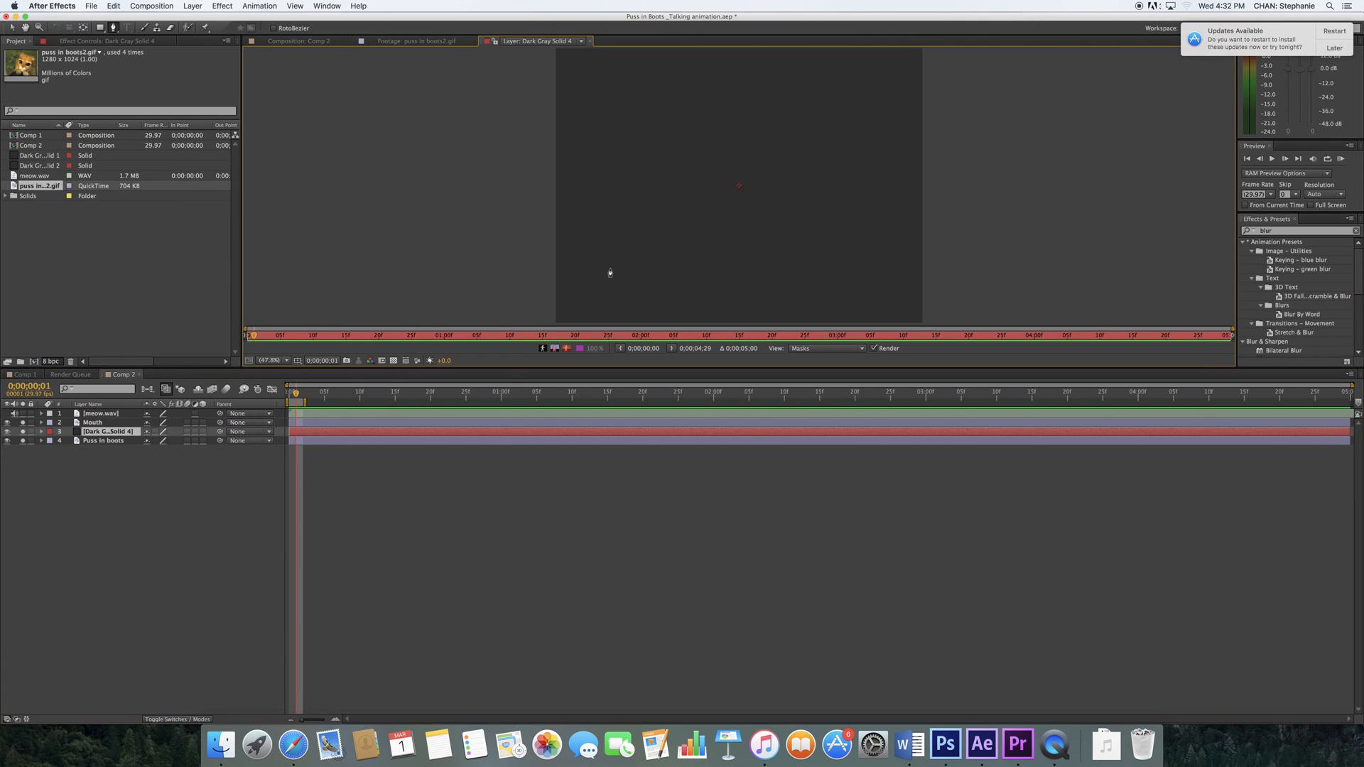
Return to the Comp 2 composition view with the Selection tool and show the whole frame at 25% magnification.
key(v)
click(328, 42)
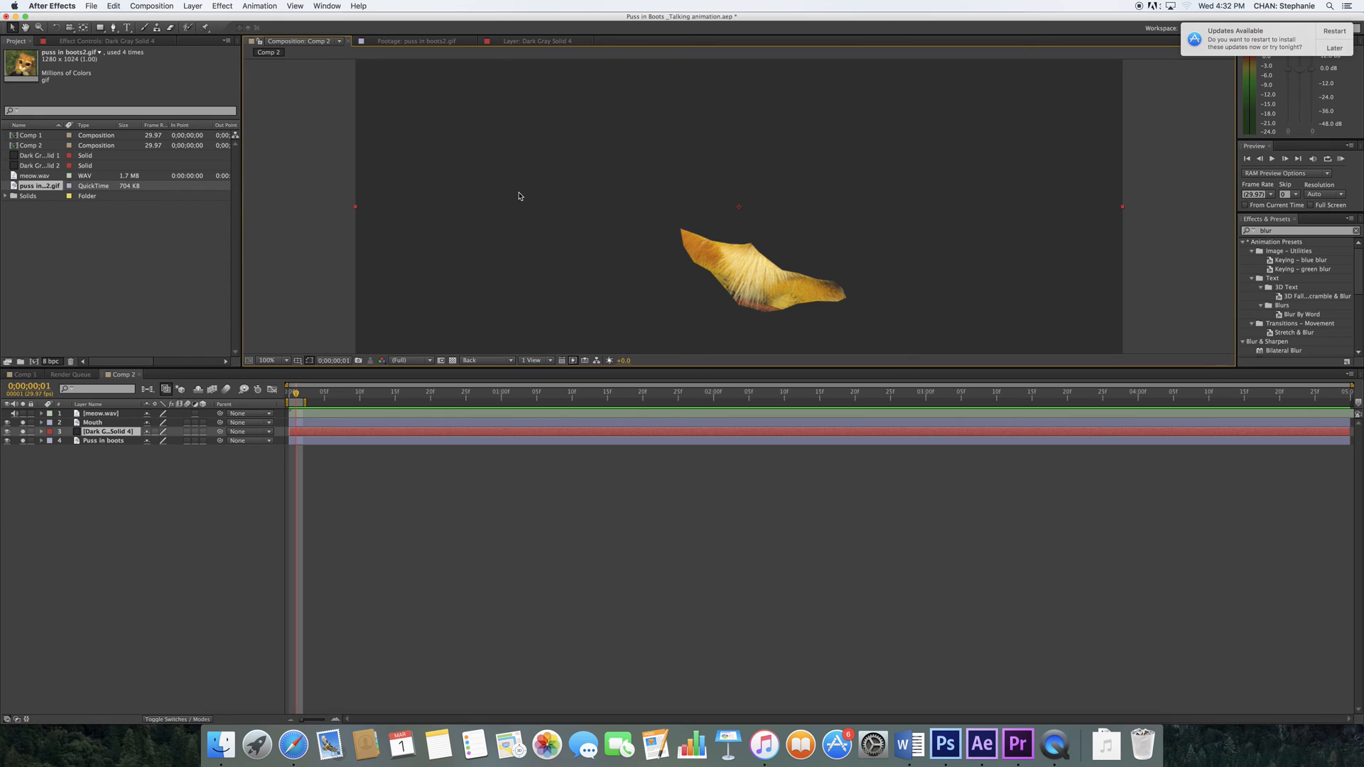
click(281, 361)
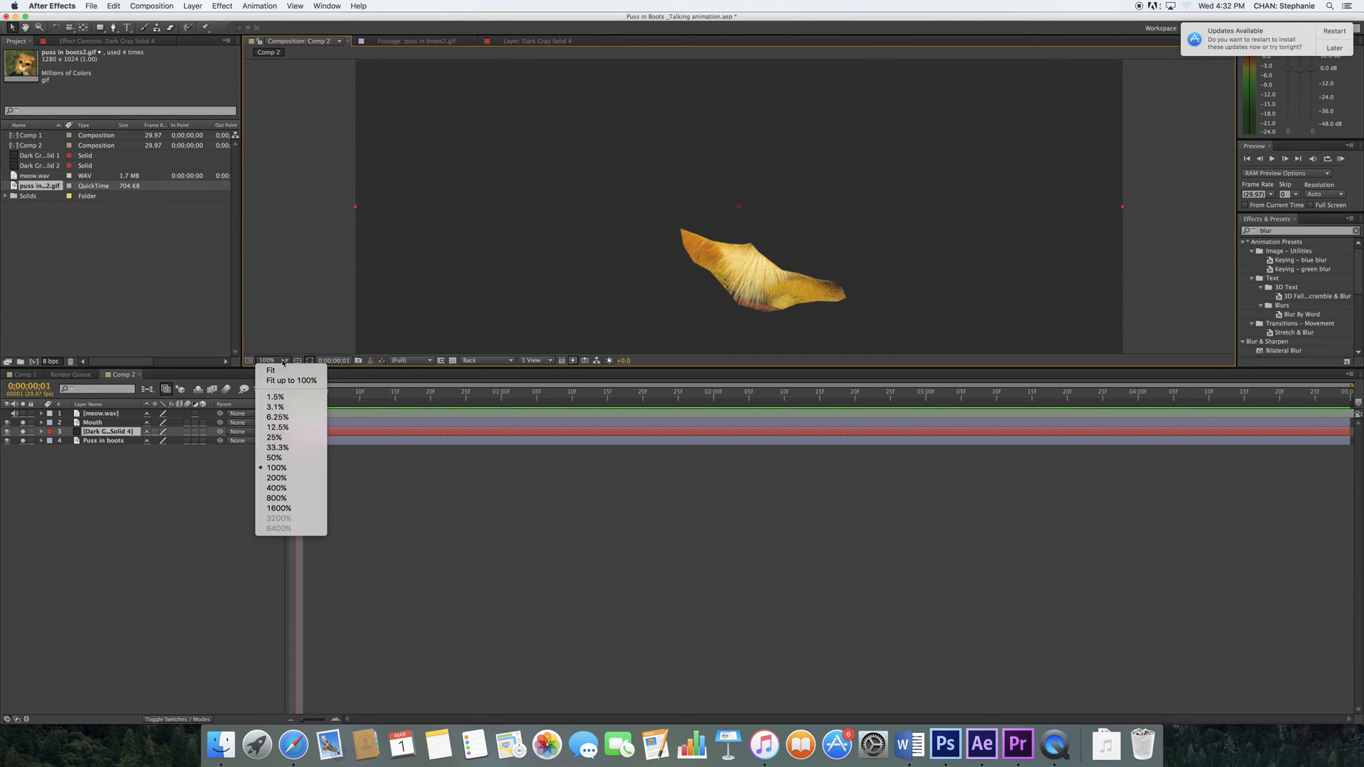
click(288, 437)
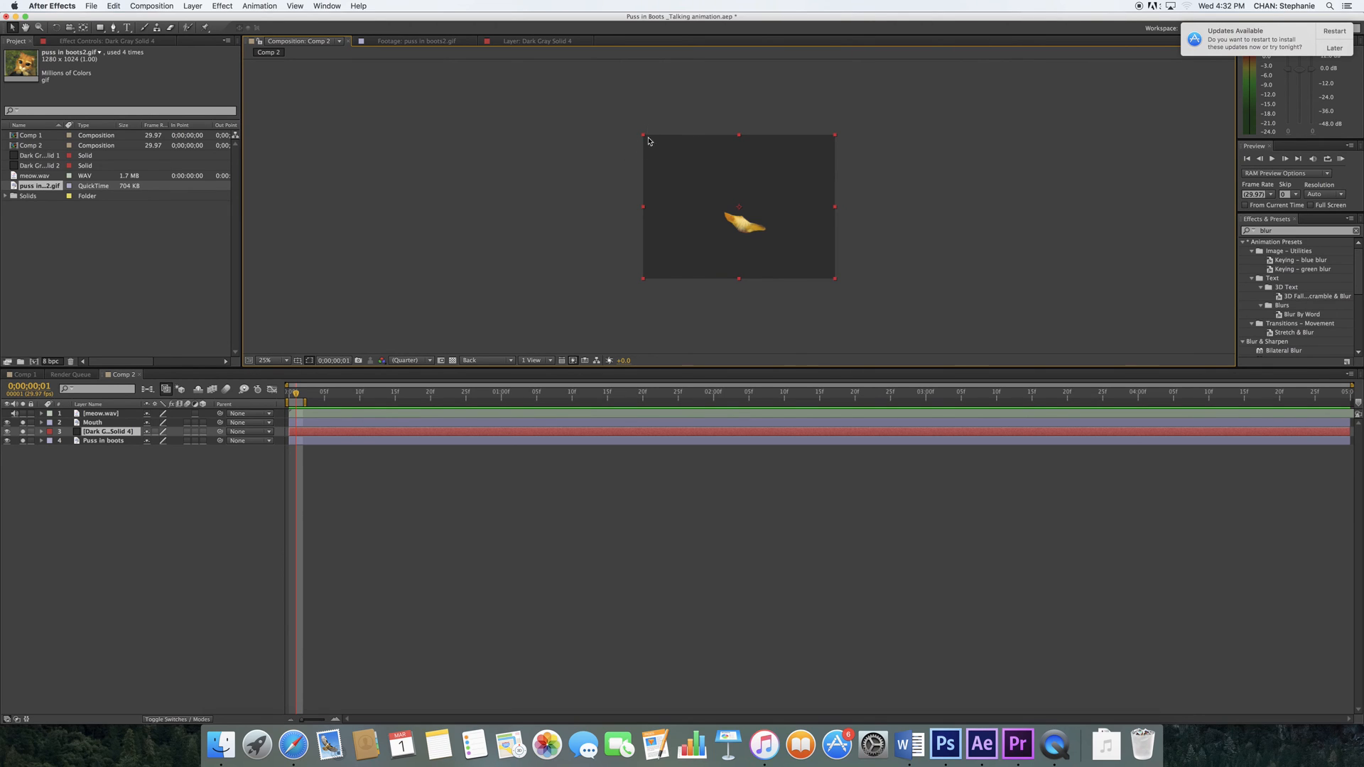
key(apostrophe)
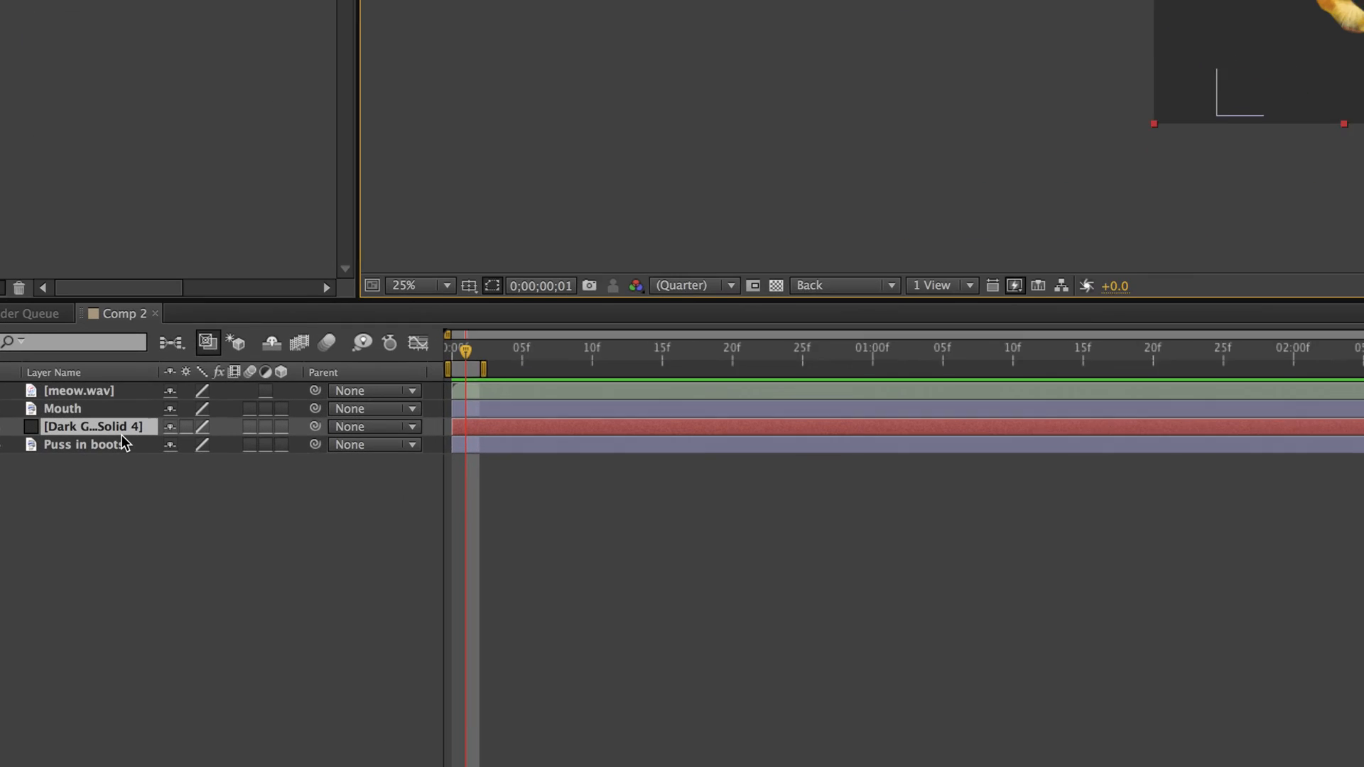
Shrink the dark gray solid to a small rectangle and stretch the Puss in boots layer to fill the Comp 2 frame.
key(apostrophe)
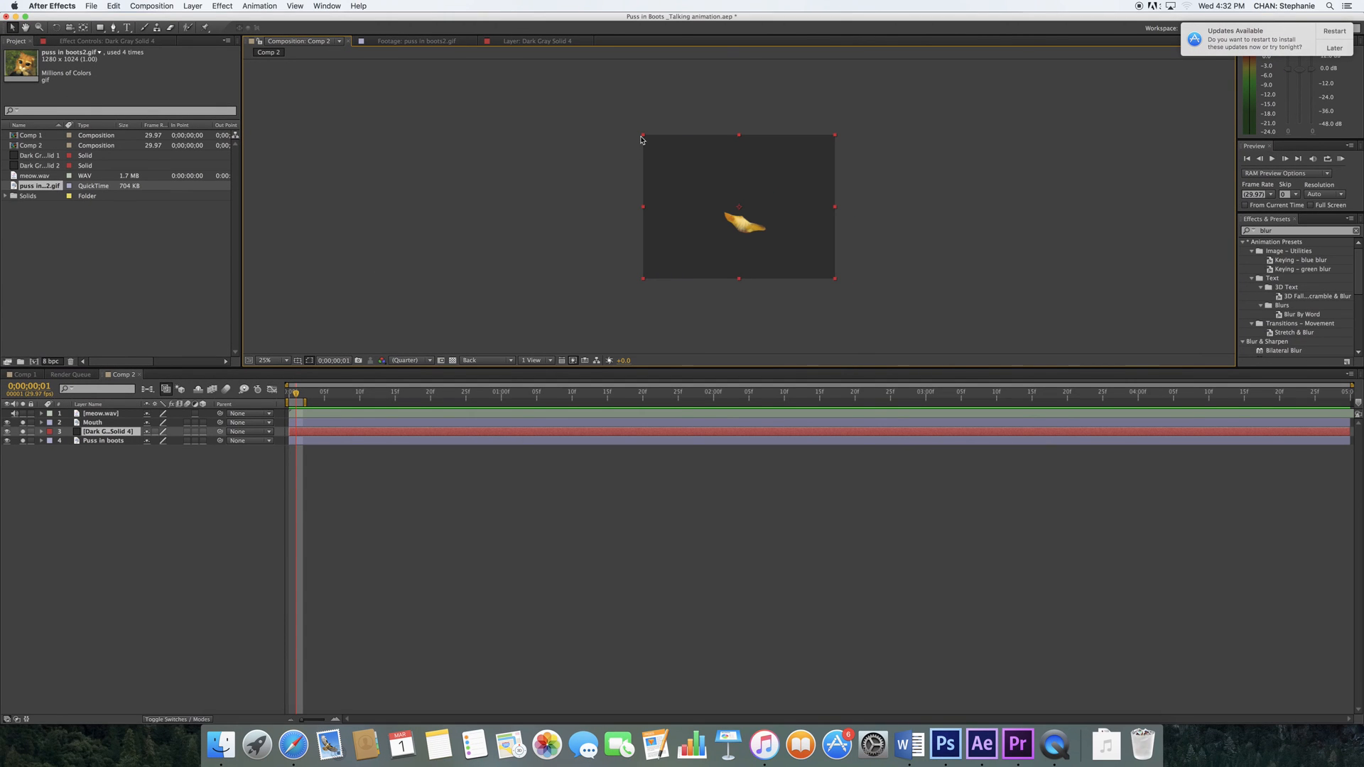
drag(643, 135, 702, 187)
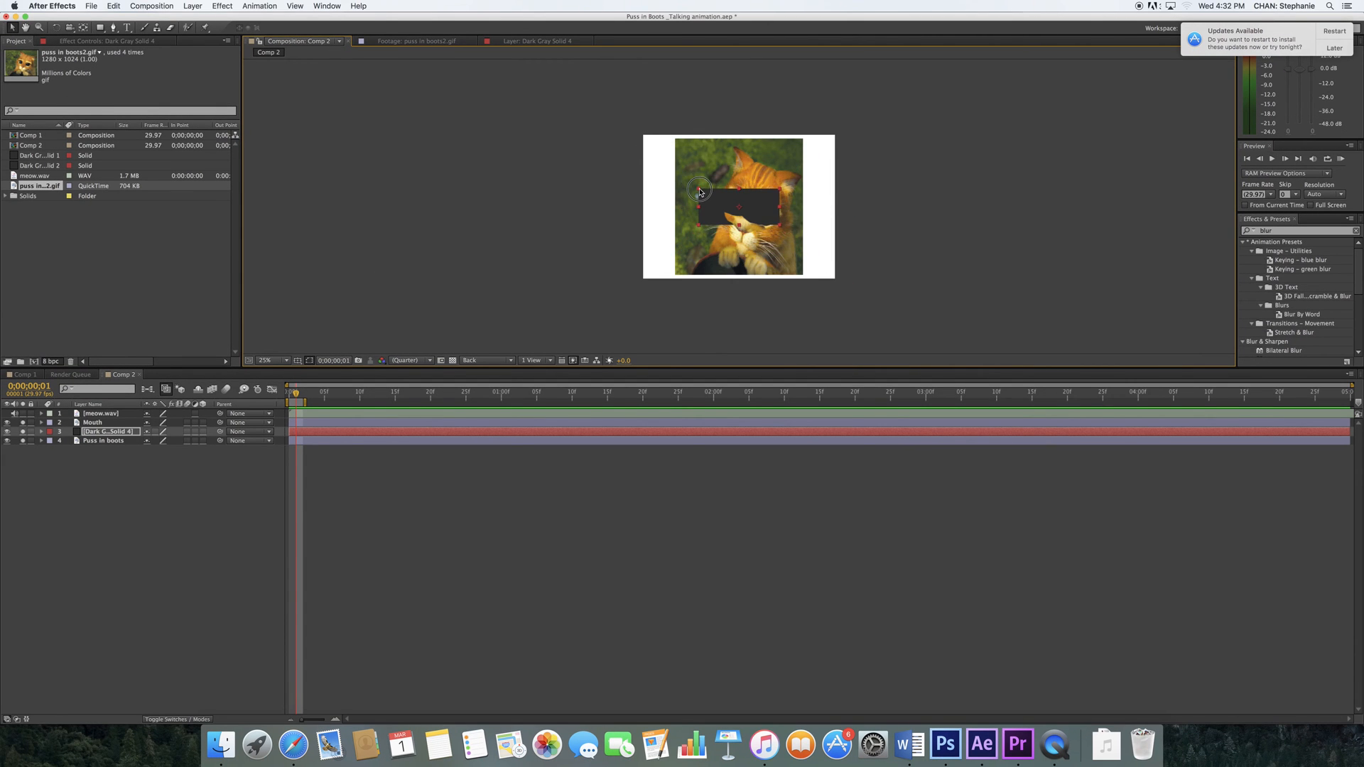
double_click(698, 157)
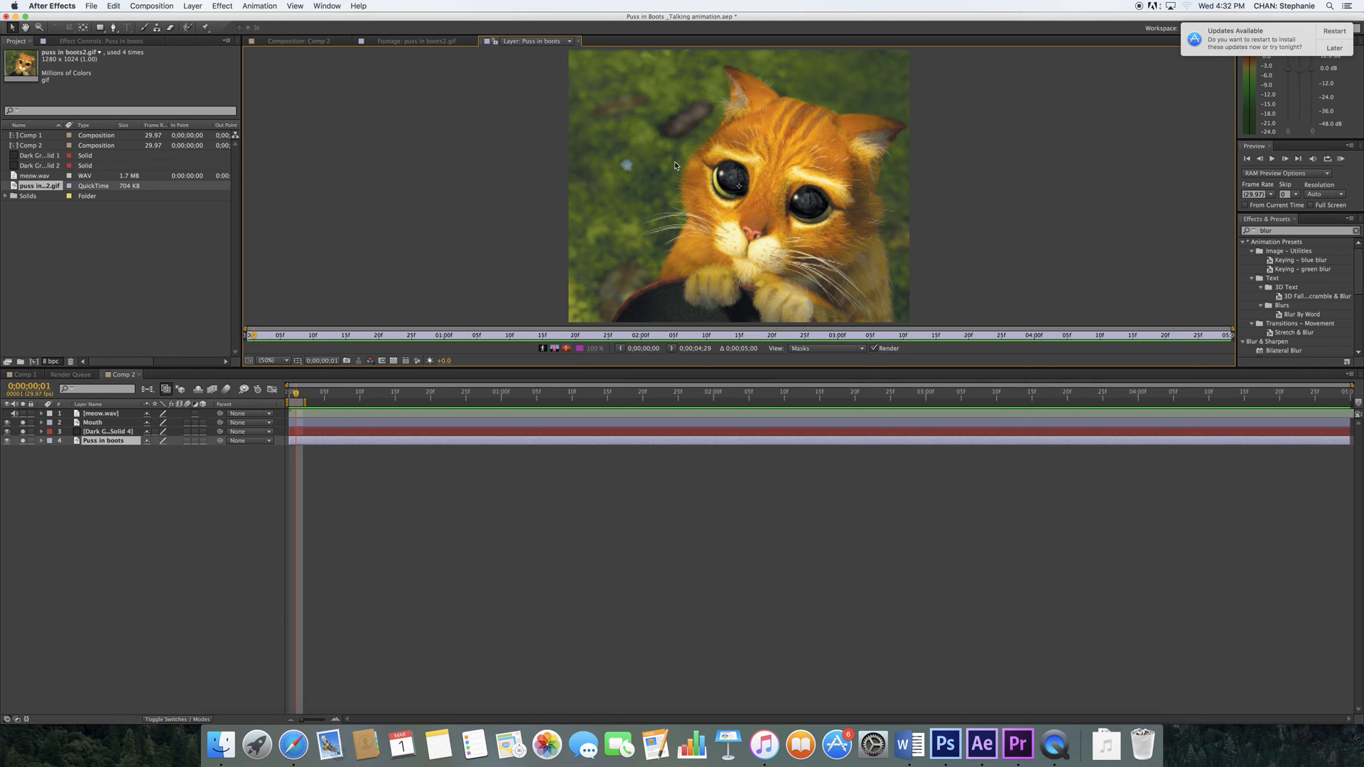
click(306, 41)
drag(677, 140, 643, 134)
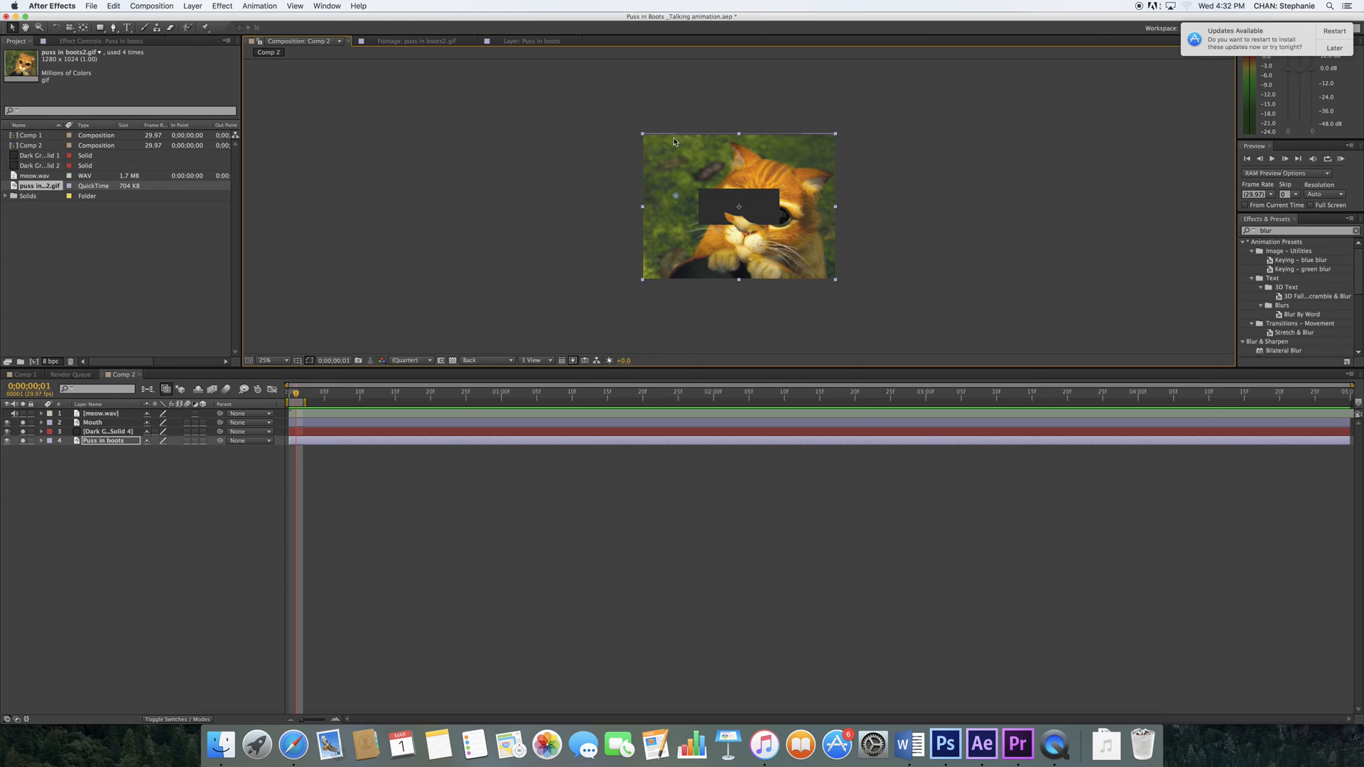
Narrow the dark gray solid further and position it over the cat's mouth area.
drag(763, 213, 763, 213)
click(117, 432)
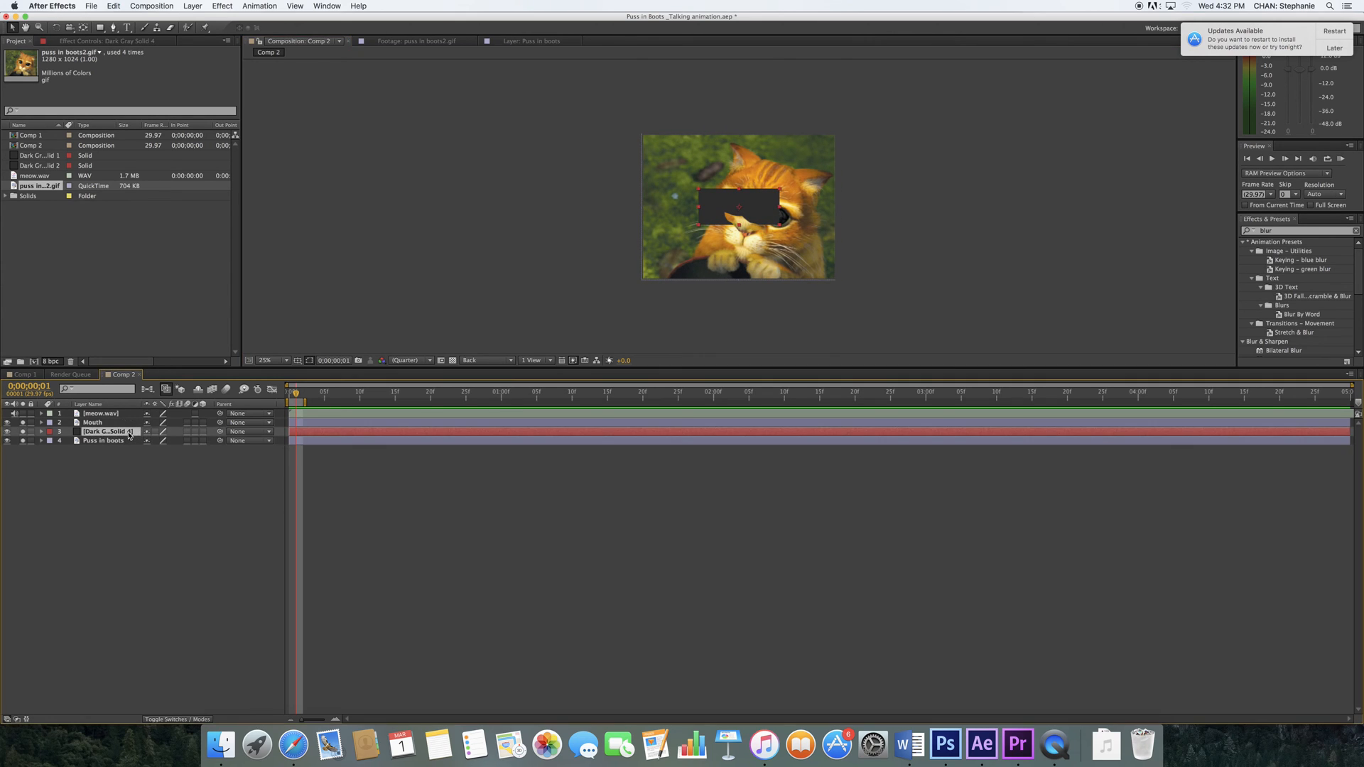
click(759, 207)
drag(760, 210, 762, 242)
click(761, 240)
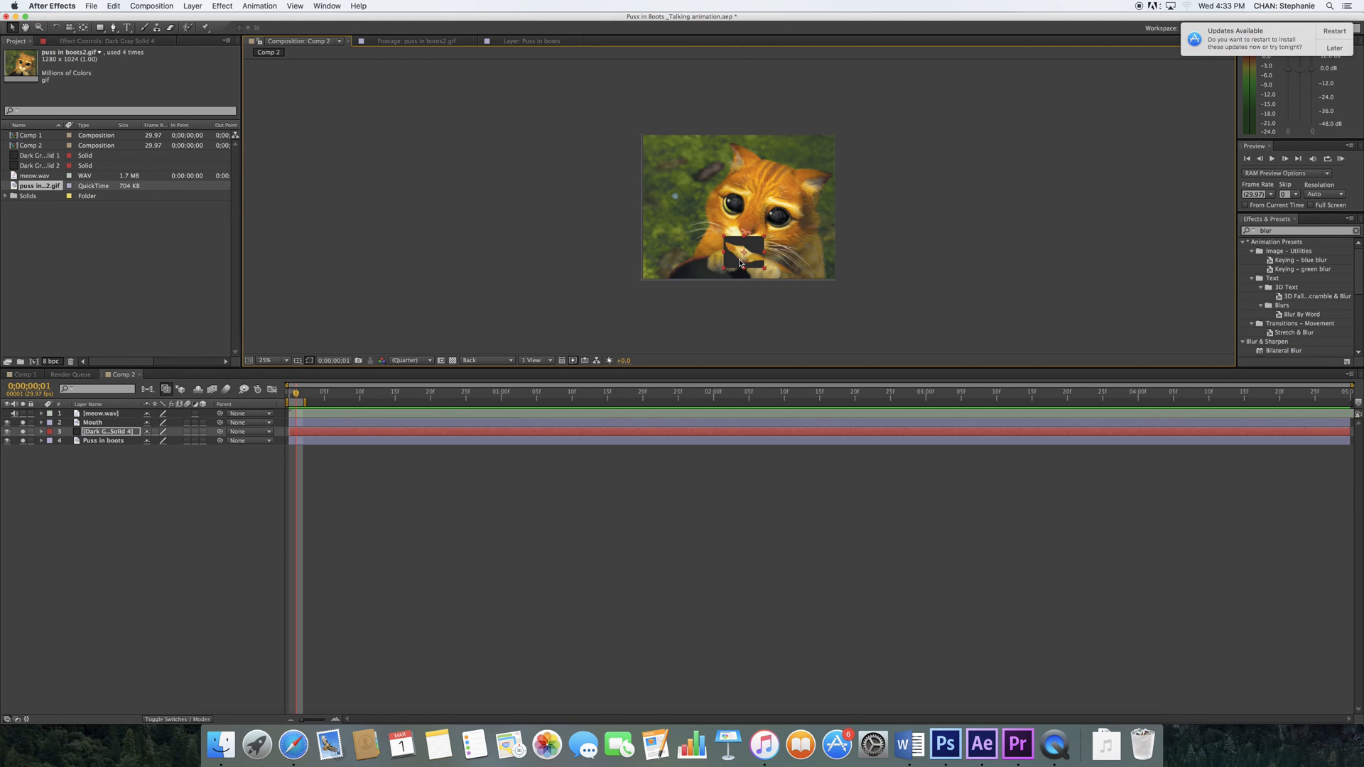
Draw a closed Pen mask on the dark gray solid that traces the outline of the cat's mouth piece.
key(period)
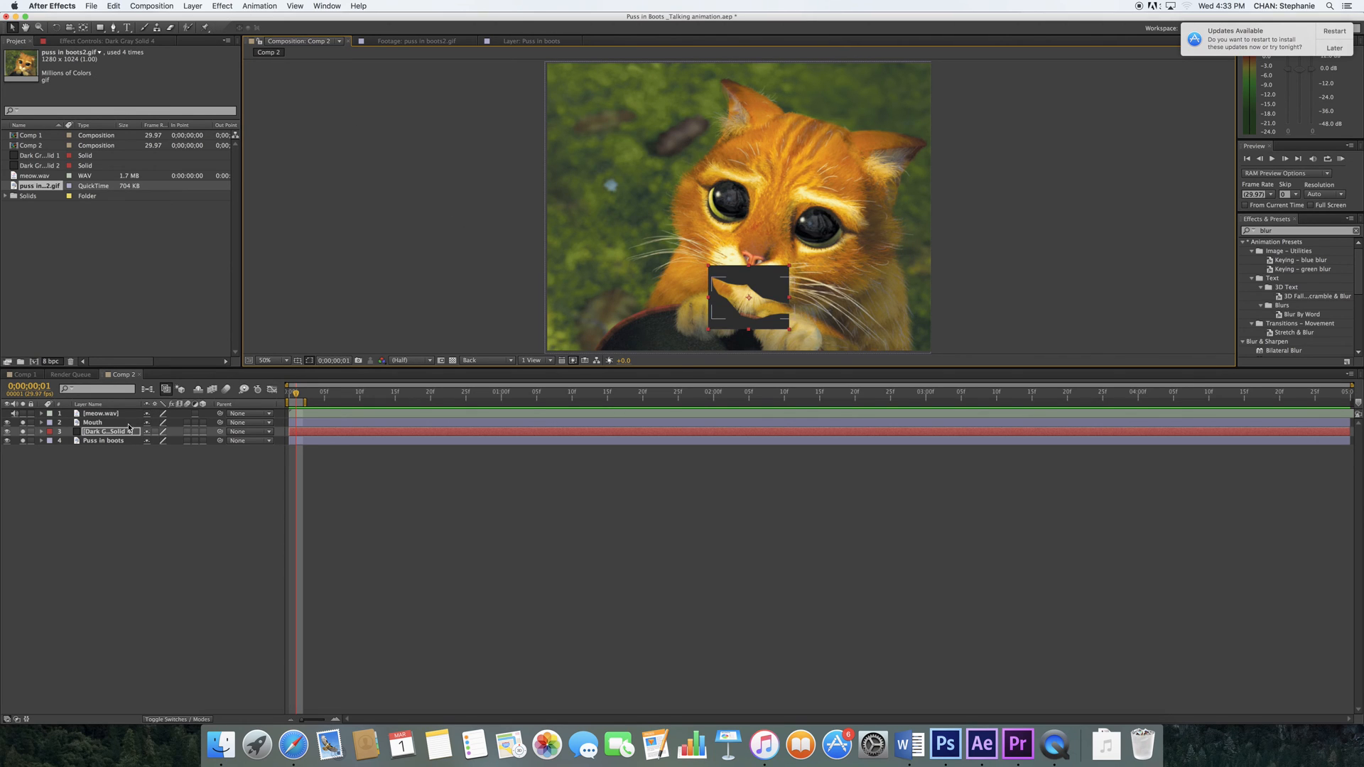
click(114, 29)
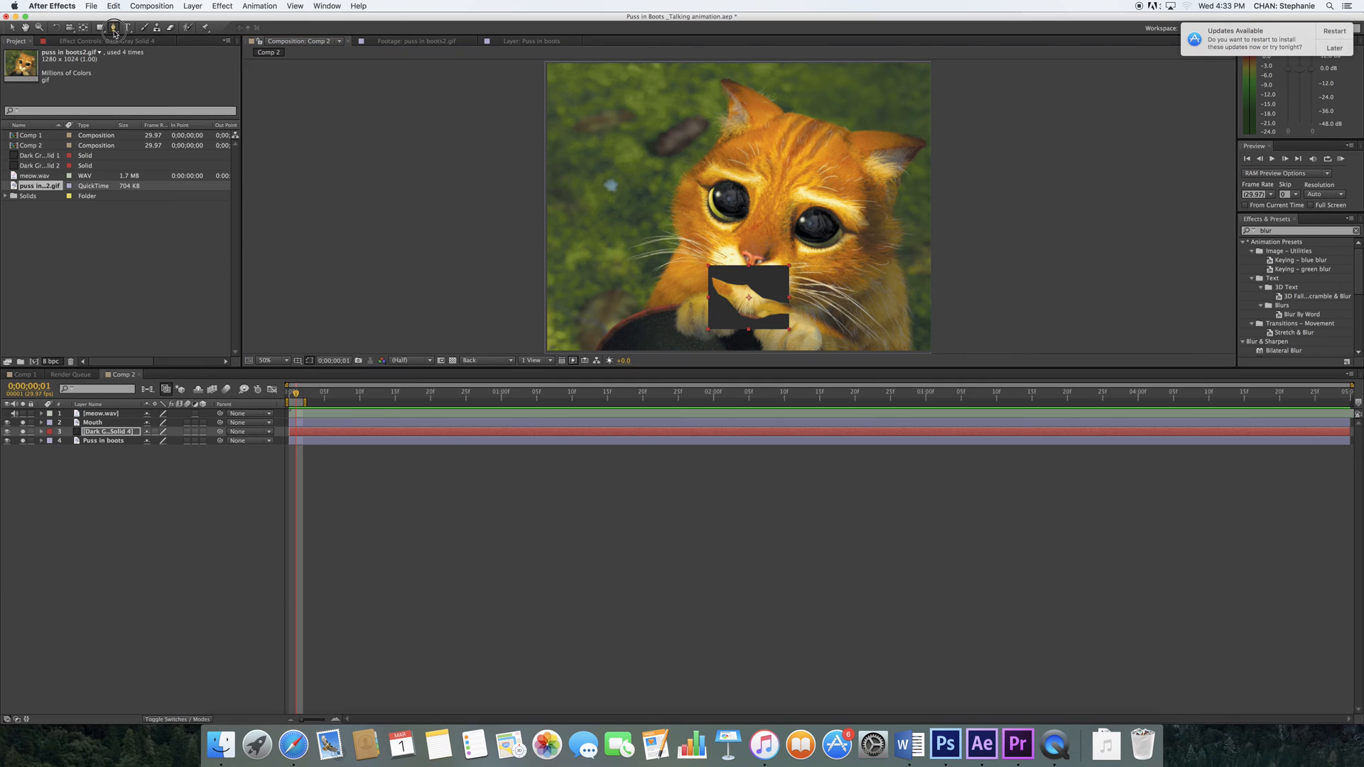
click(712, 278)
click(721, 281)
click(731, 284)
click(742, 284)
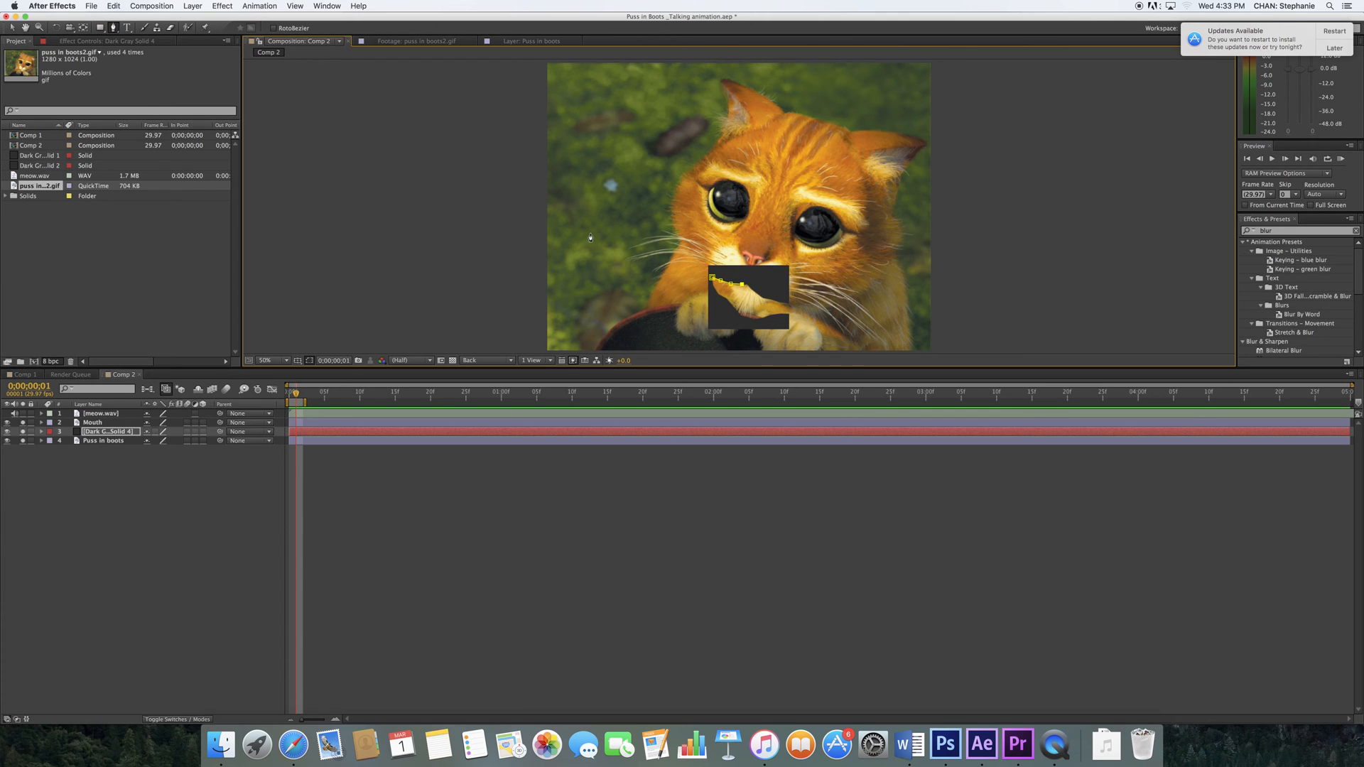
click(749, 285)
click(770, 299)
click(785, 302)
click(793, 311)
click(785, 314)
click(769, 315)
click(753, 320)
click(740, 315)
click(734, 309)
click(726, 302)
click(718, 294)
click(713, 279)
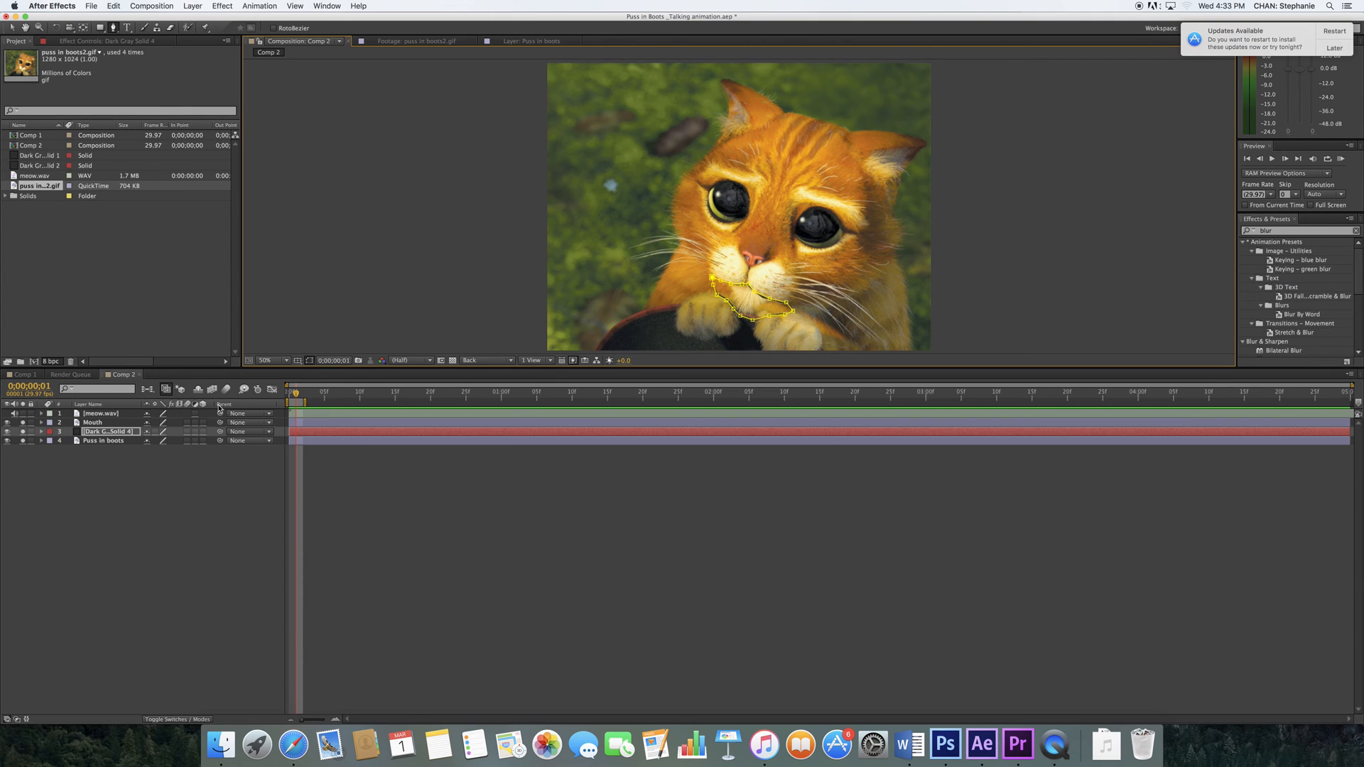
Align the masked dark gray solid and the Mouth layer with the cat's mouth, placing the Mouth layer at 704, 553.
key(v)
double_click(745, 300)
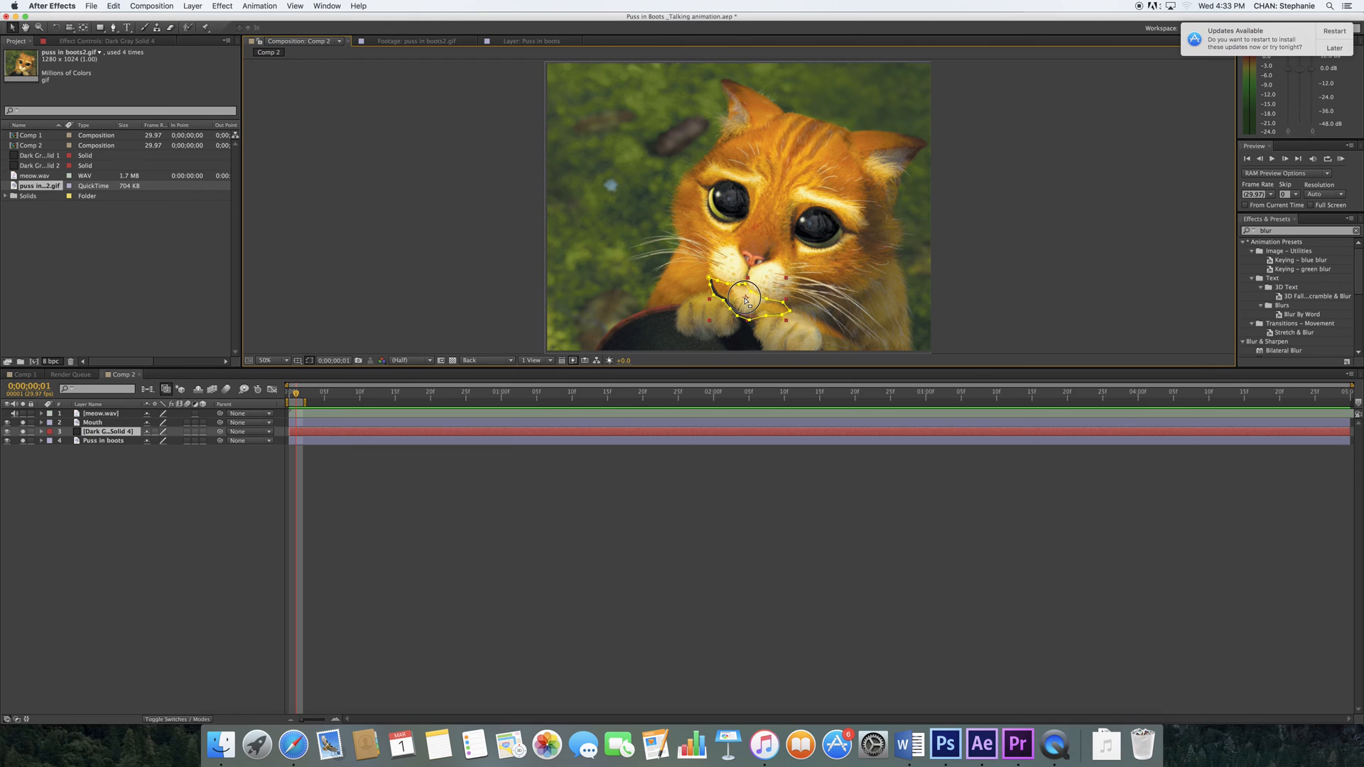
click(100, 422)
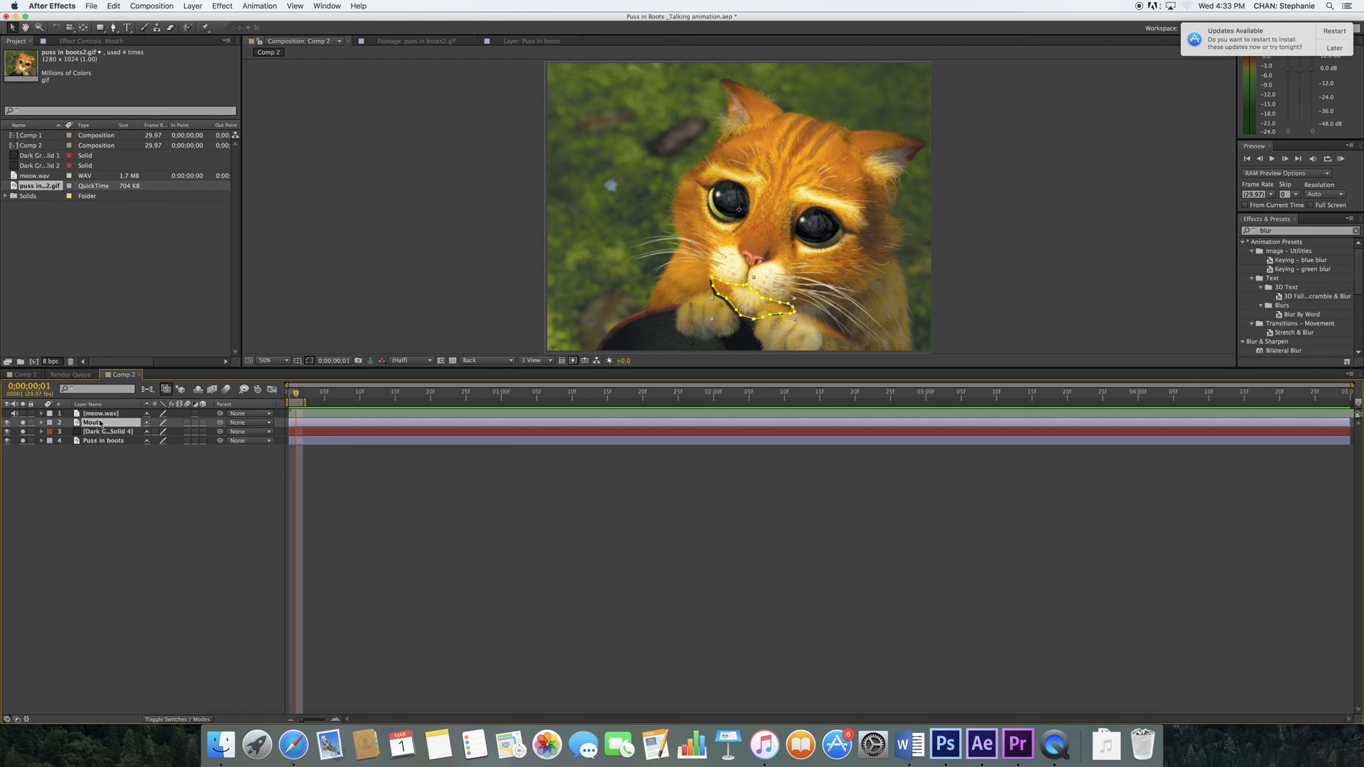
mouse_move(739, 298)
mouse_down()
mouse_move(783, 304)
mouse_move(759, 296)
mouse_up()
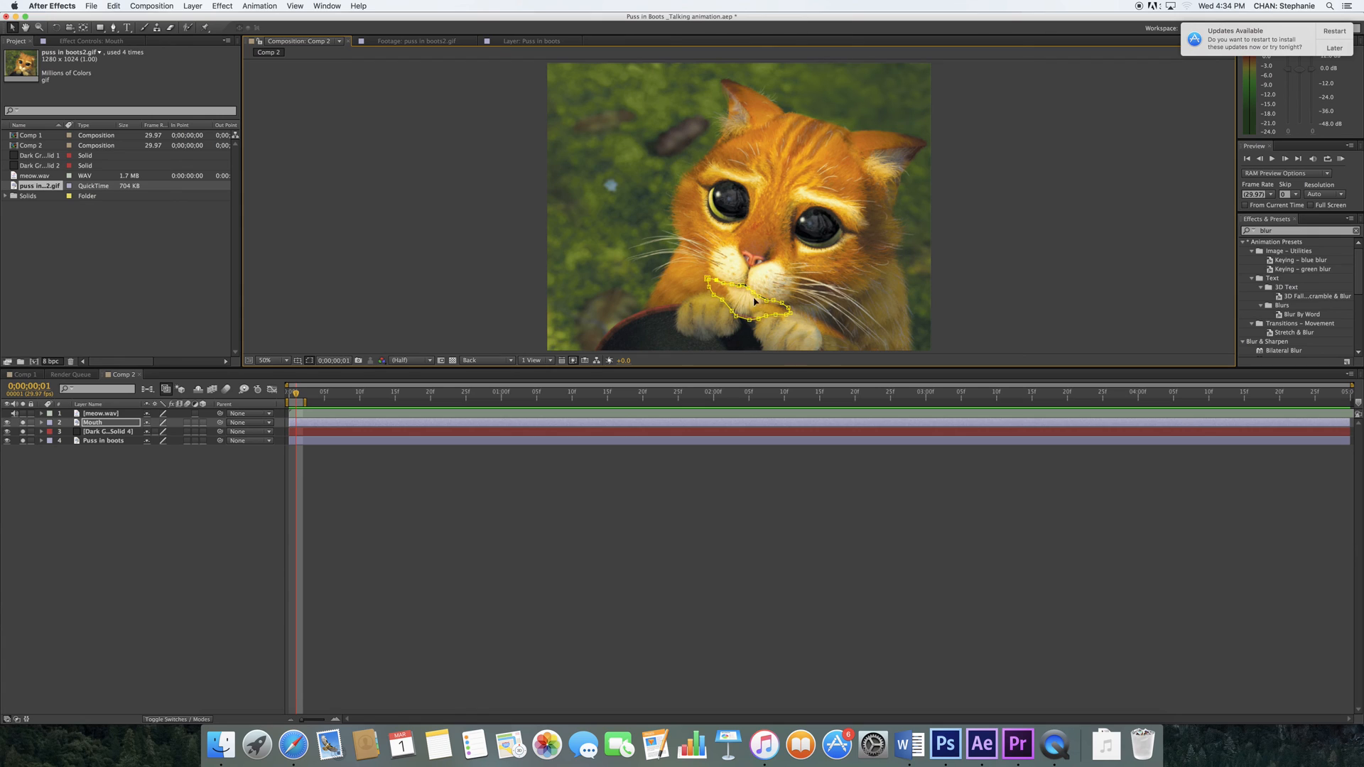
drag(758, 295, 761, 295)
key(super+8)
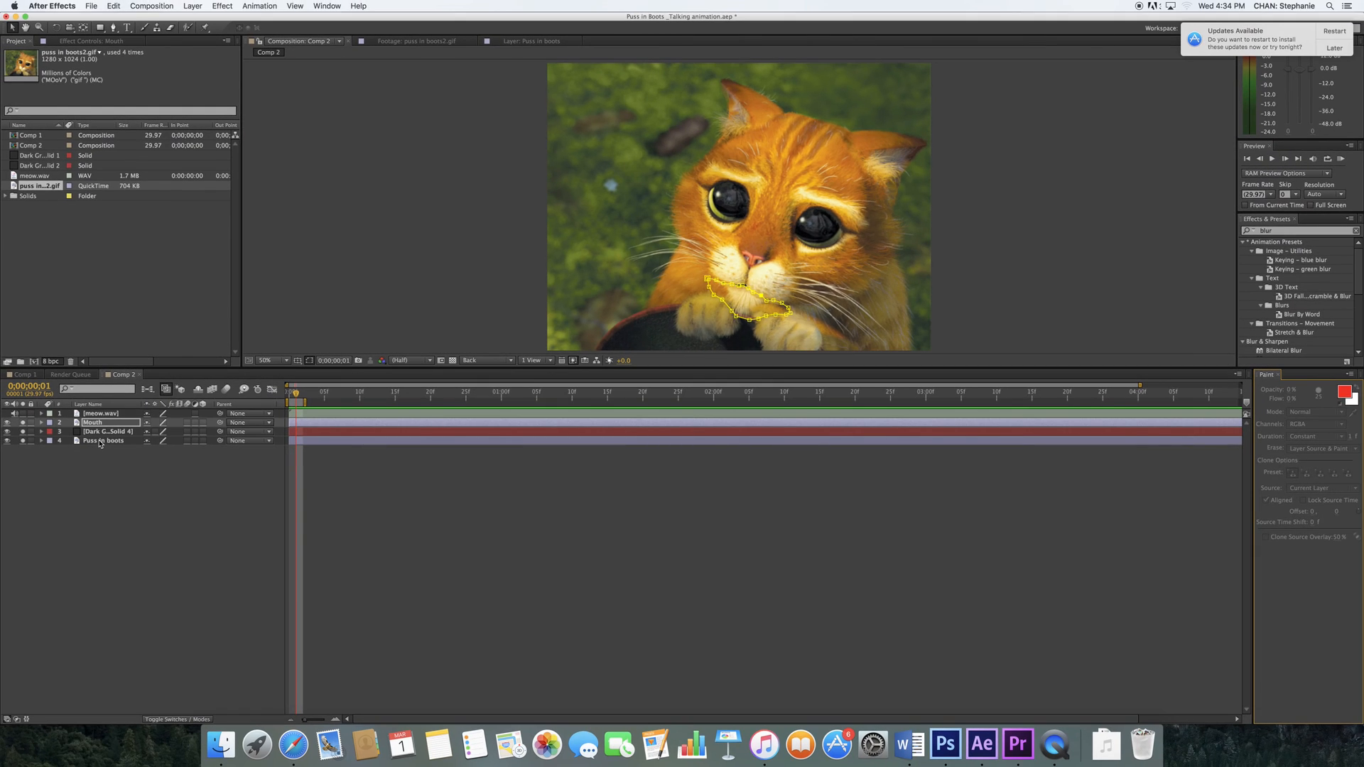
Reveal the Mouth layer's Position property and set its first keyframe at frame 1.
click(41, 423)
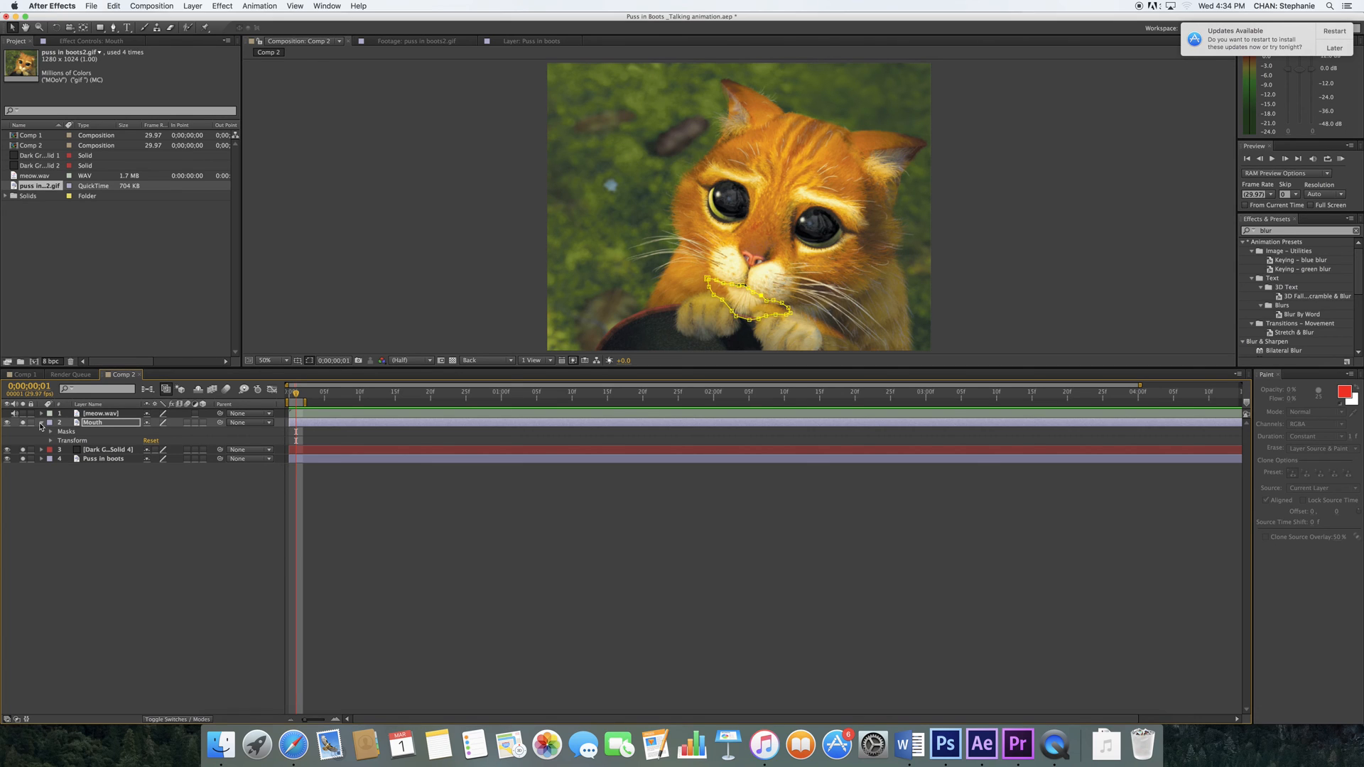
key(p)
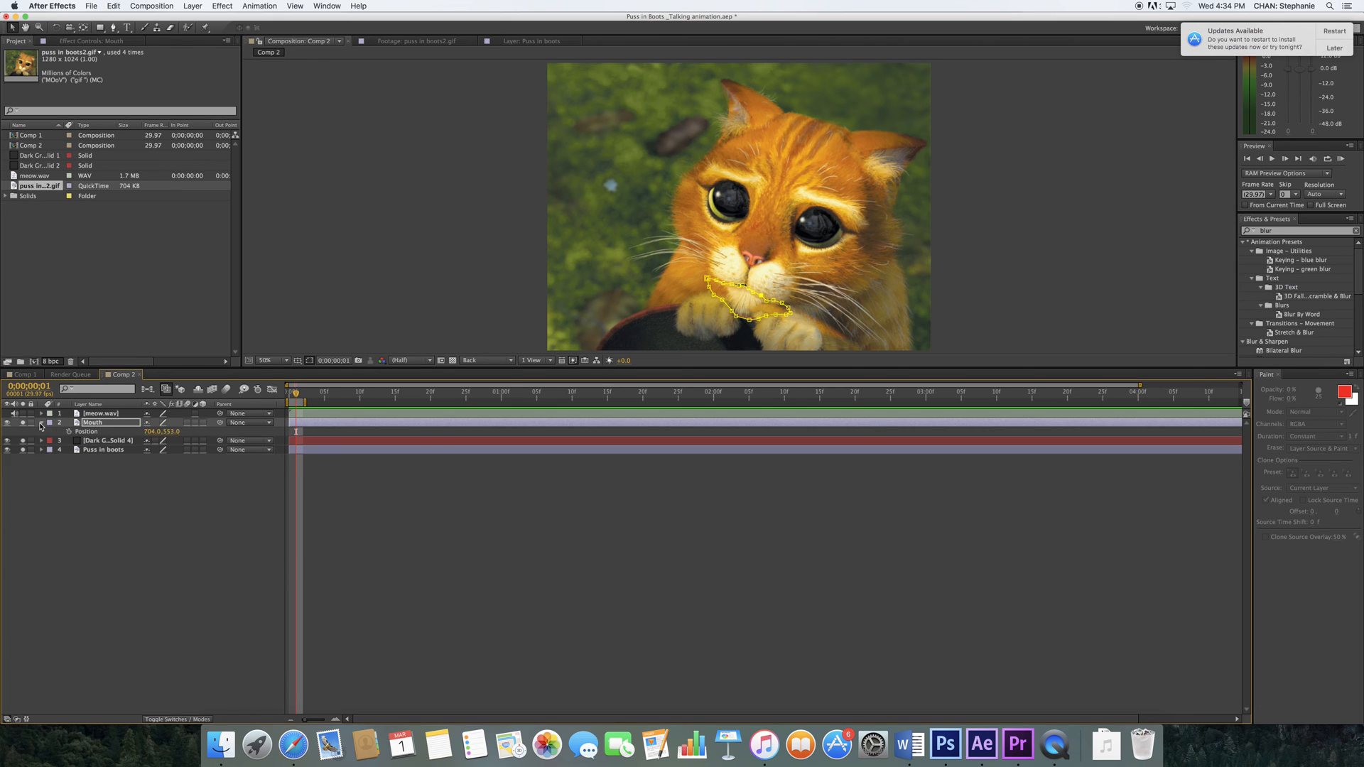
click(86, 433)
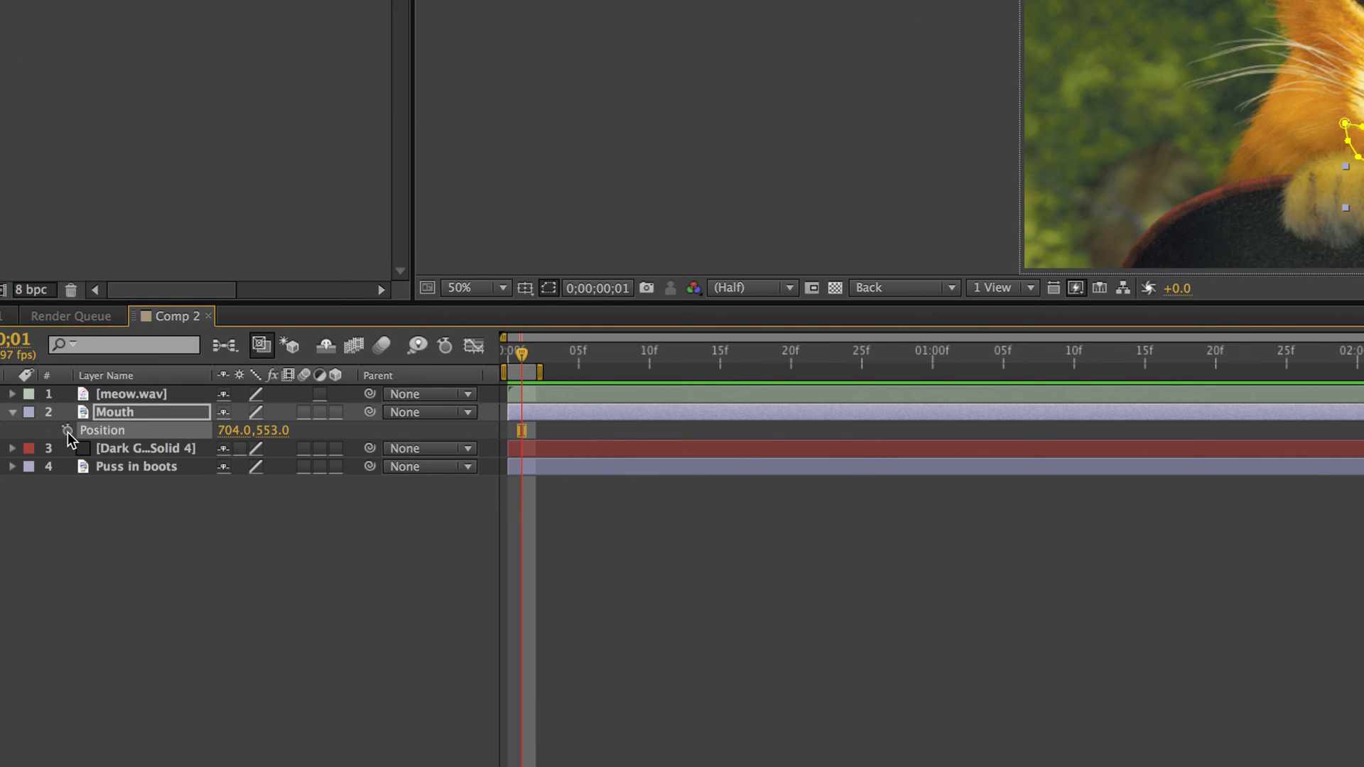
click(68, 431)
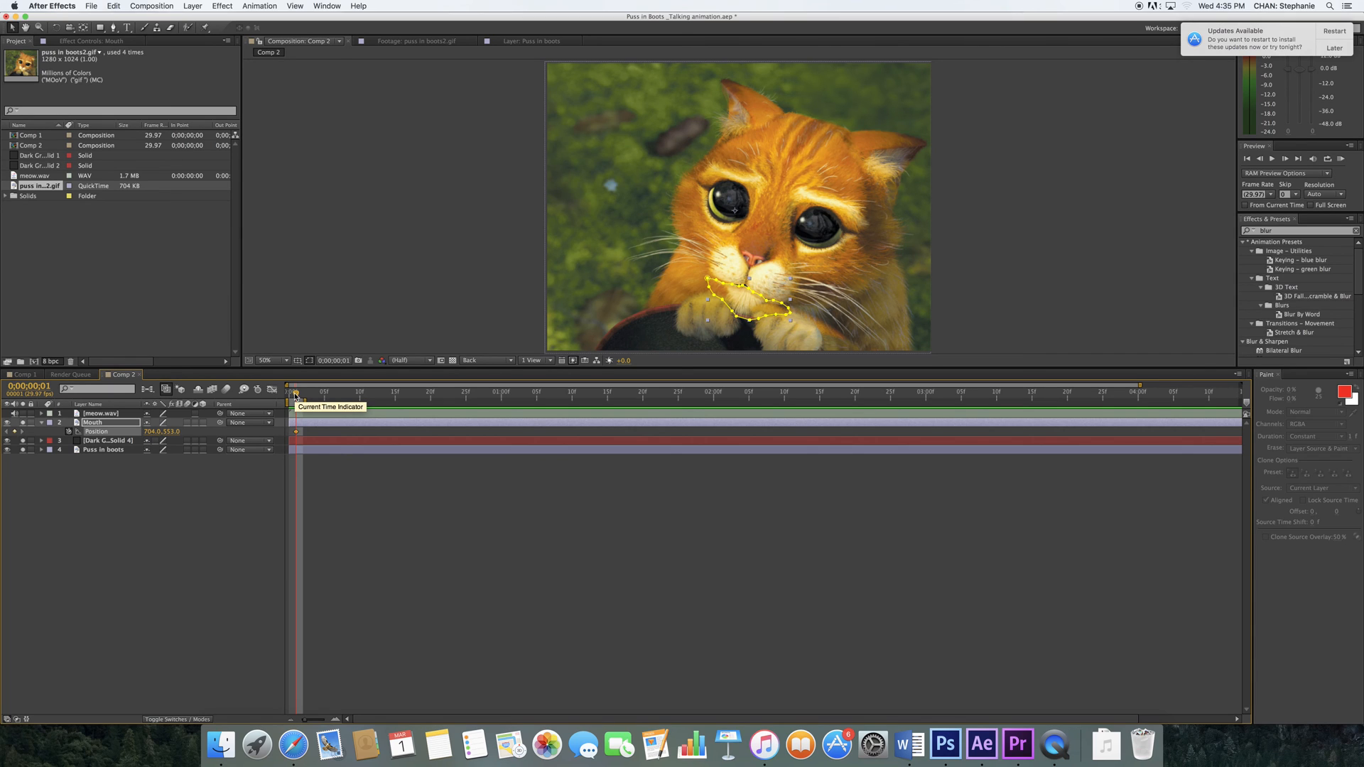
Add a Mouth Position keyframe at frame 10 and set it to 692, 609 to open the mouth.
click(295, 395)
drag(295, 395, 359, 396)
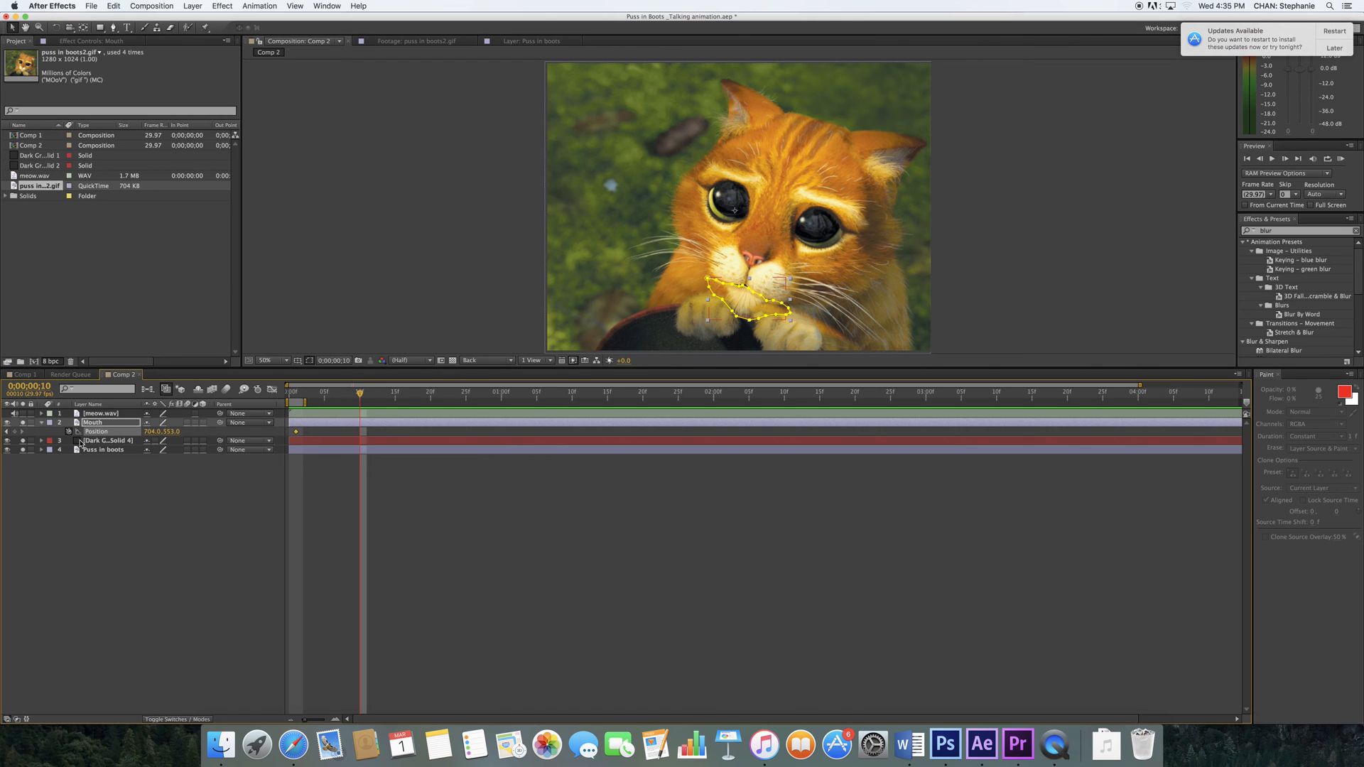
click(14, 431)
mouse_move(362, 437)
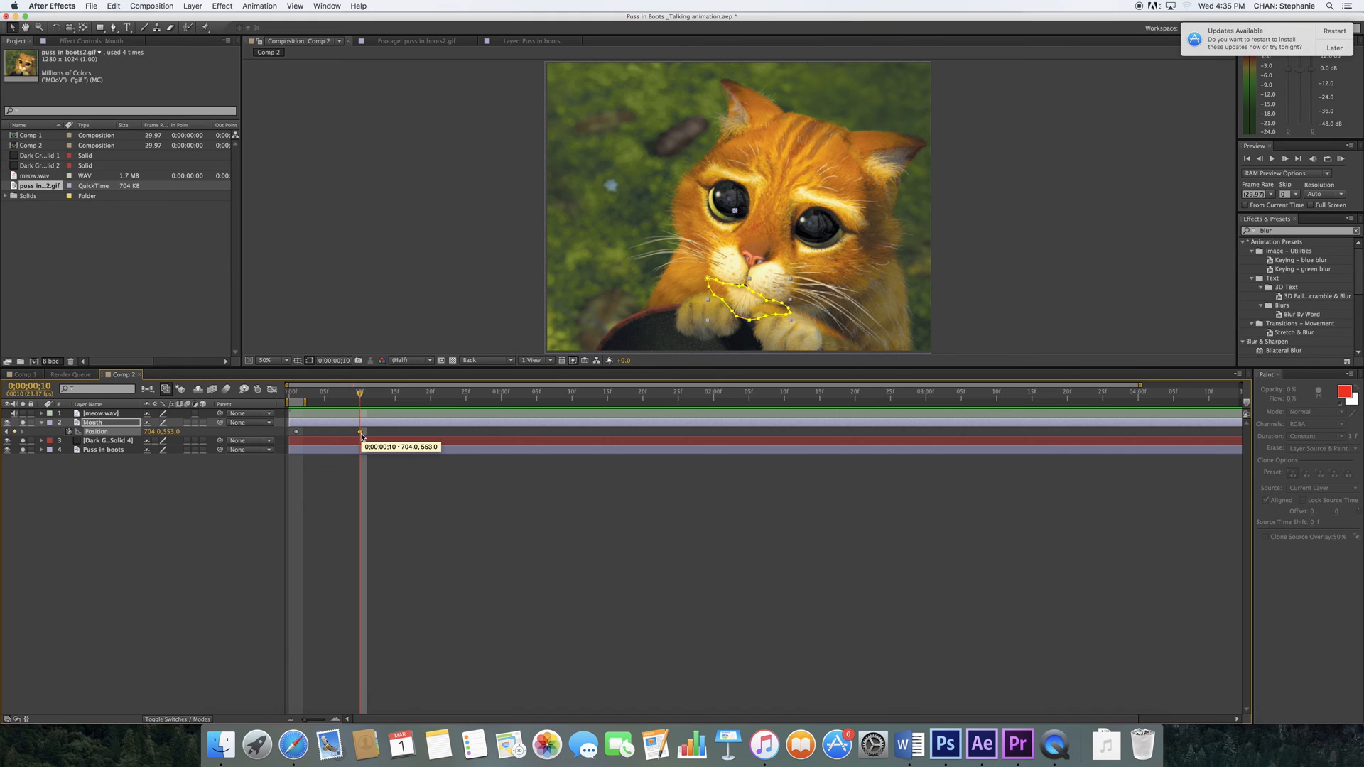
drag(172, 435, 190, 435)
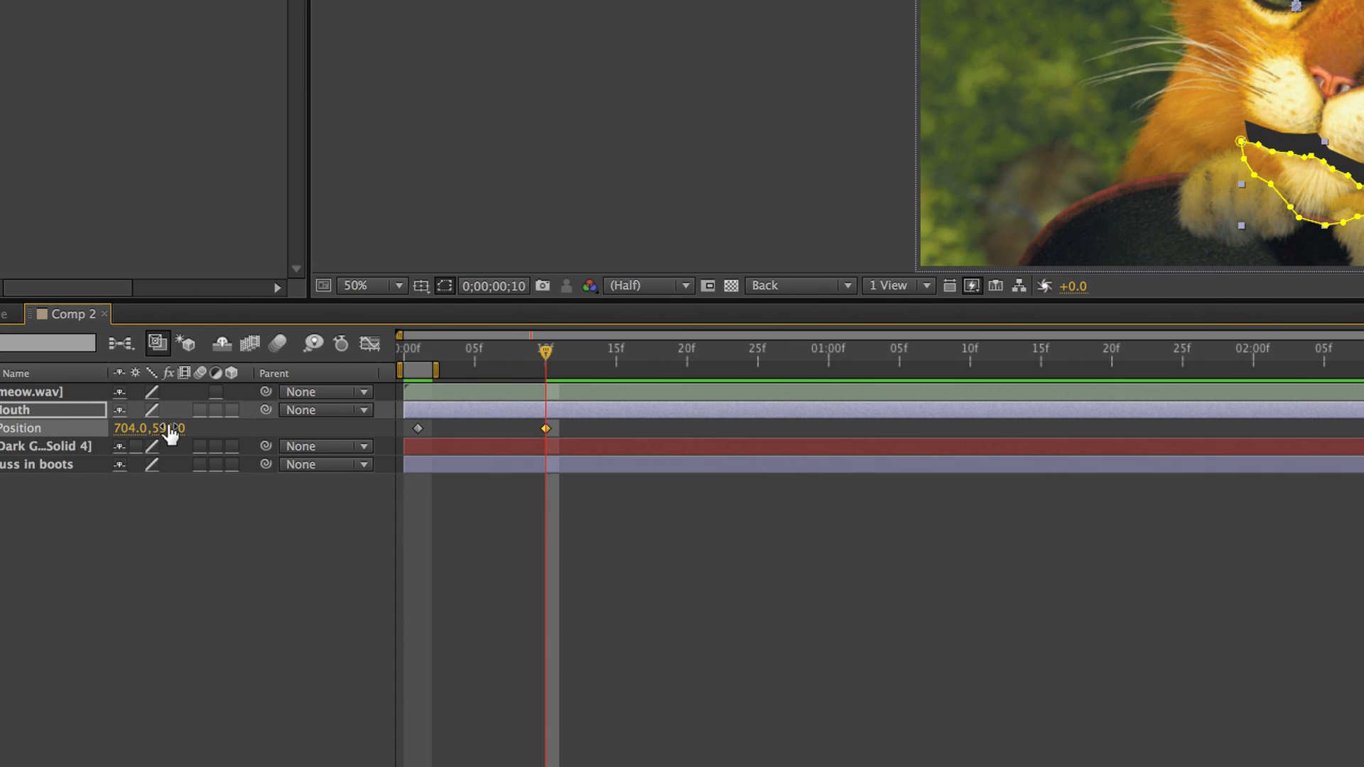
drag(171, 426, 177, 427)
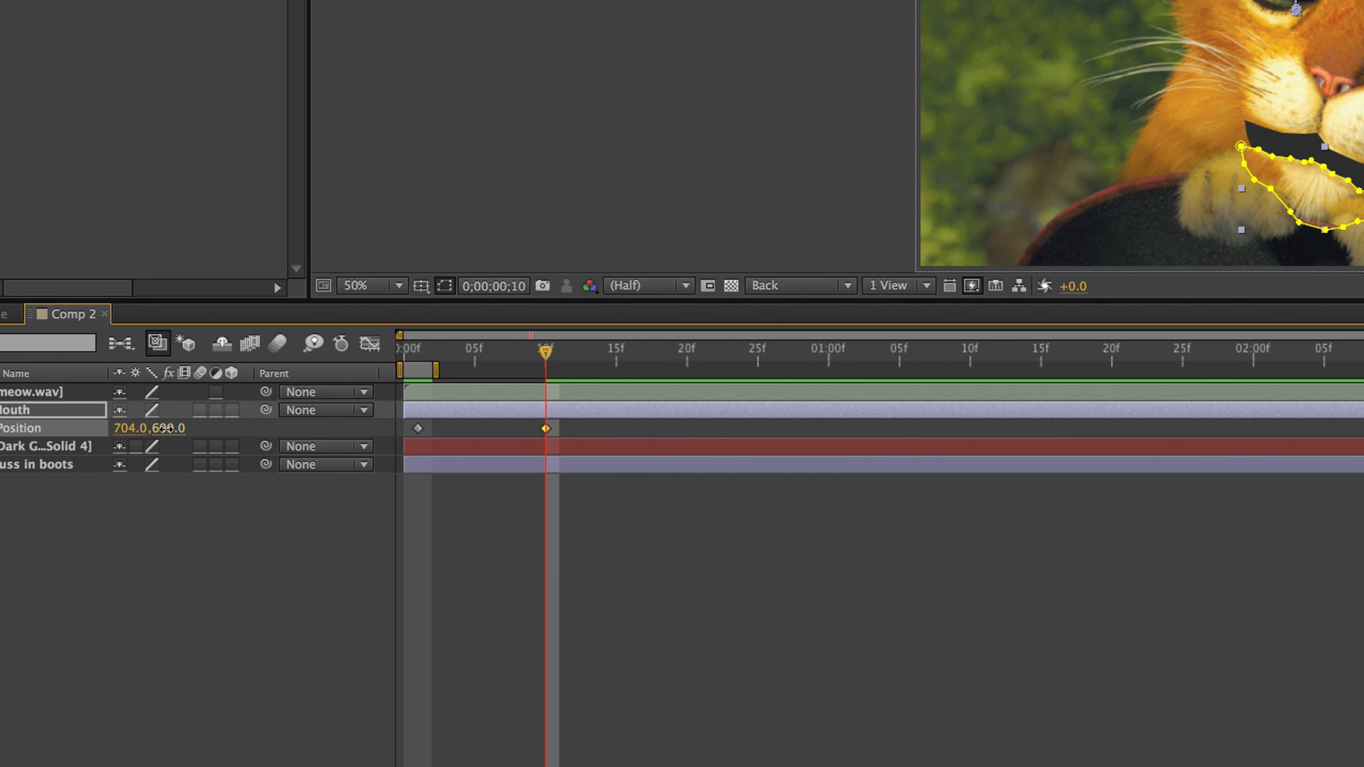
drag(174, 429, 179, 429)
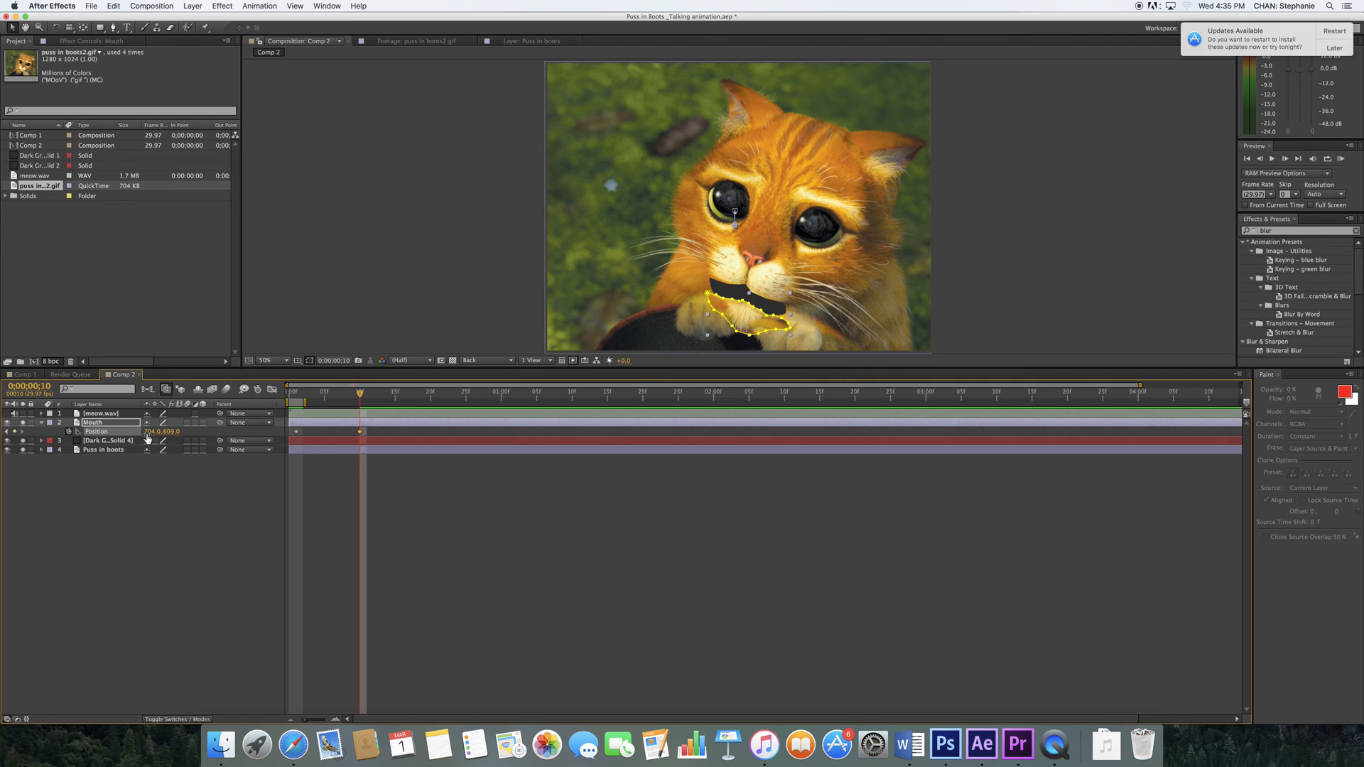
drag(150, 435, 142, 437)
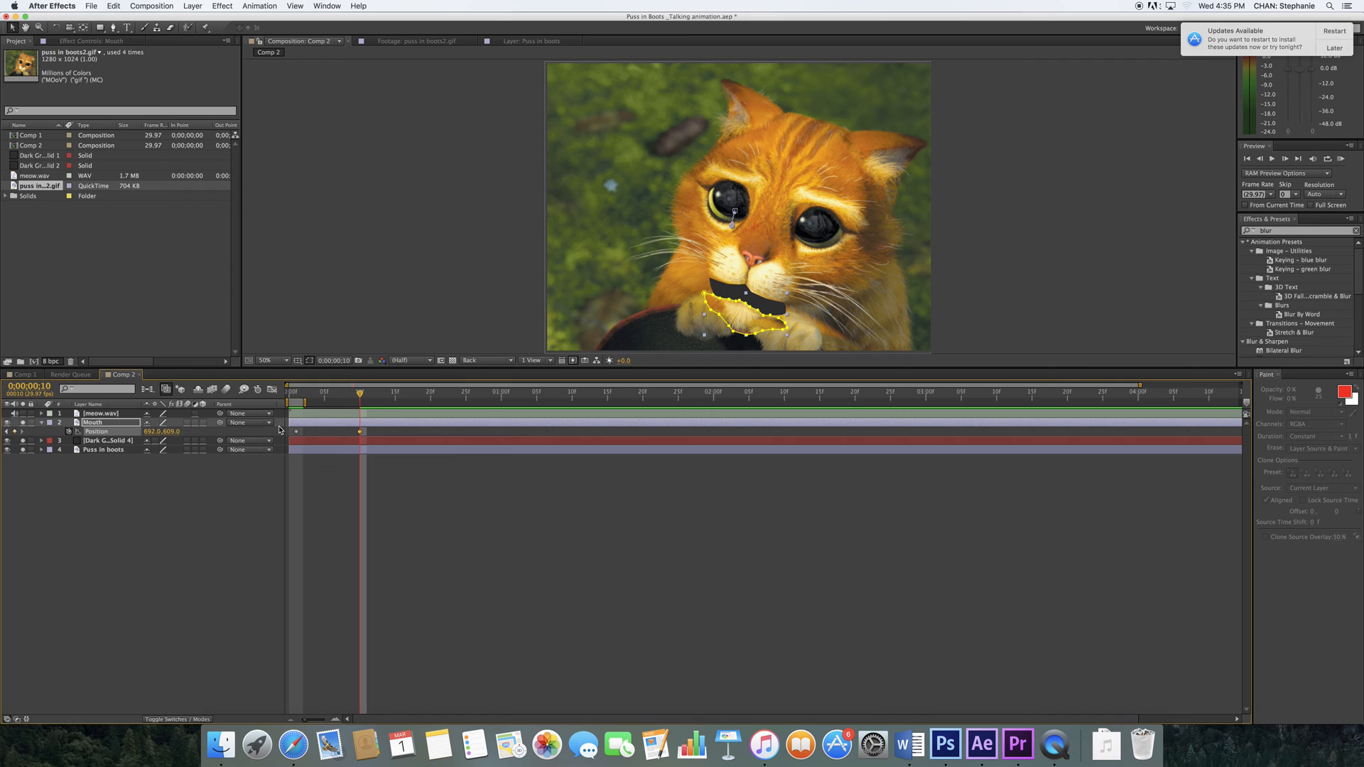
Add a Mouth Position keyframe at frame 16 with 692, 547 to close the mouth, and touch up the lower mask points.
drag(359, 395, 402, 395)
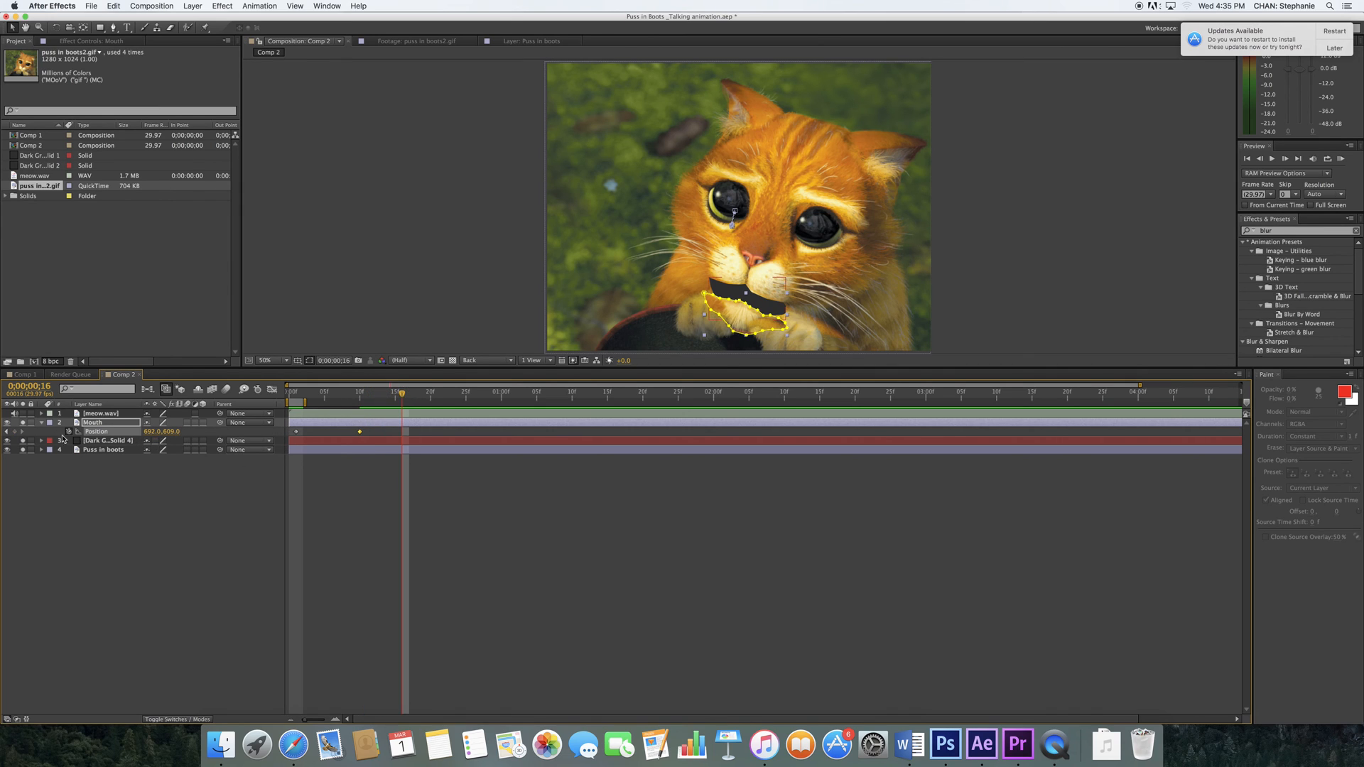
click(14, 431)
drag(173, 432, 127, 448)
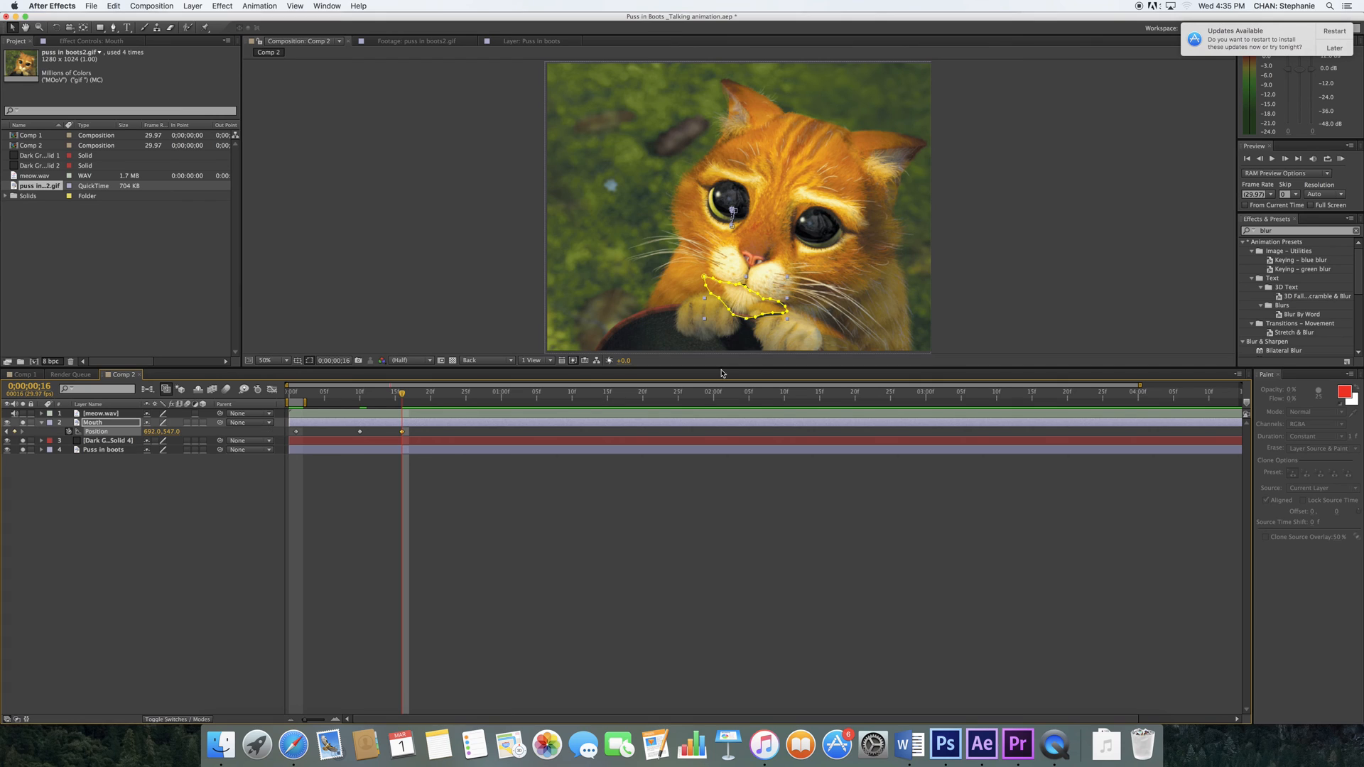
click(762, 316)
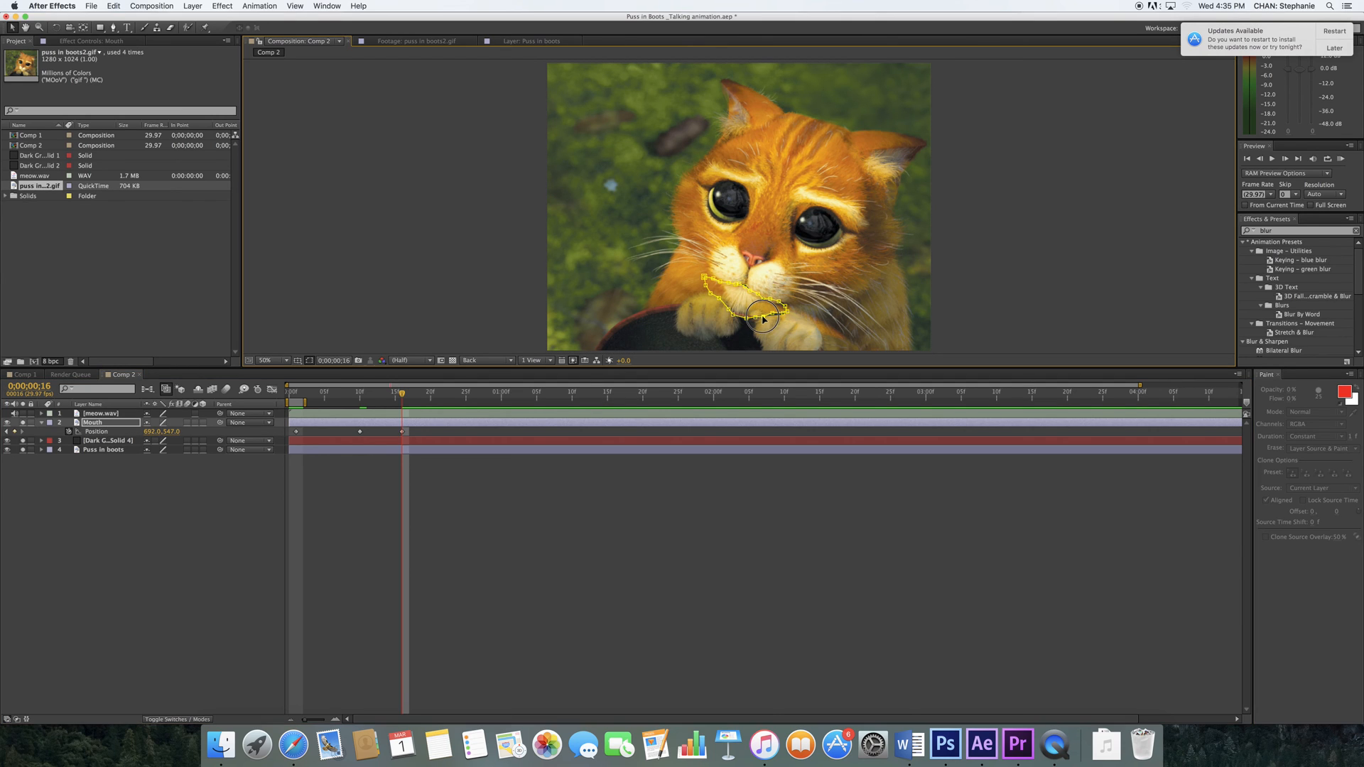
drag(771, 313, 773, 316)
click(783, 313)
Add Mouth Position keyframes of 692, 591 at frame 20 and 692, 548 at frame 25.
click(428, 397)
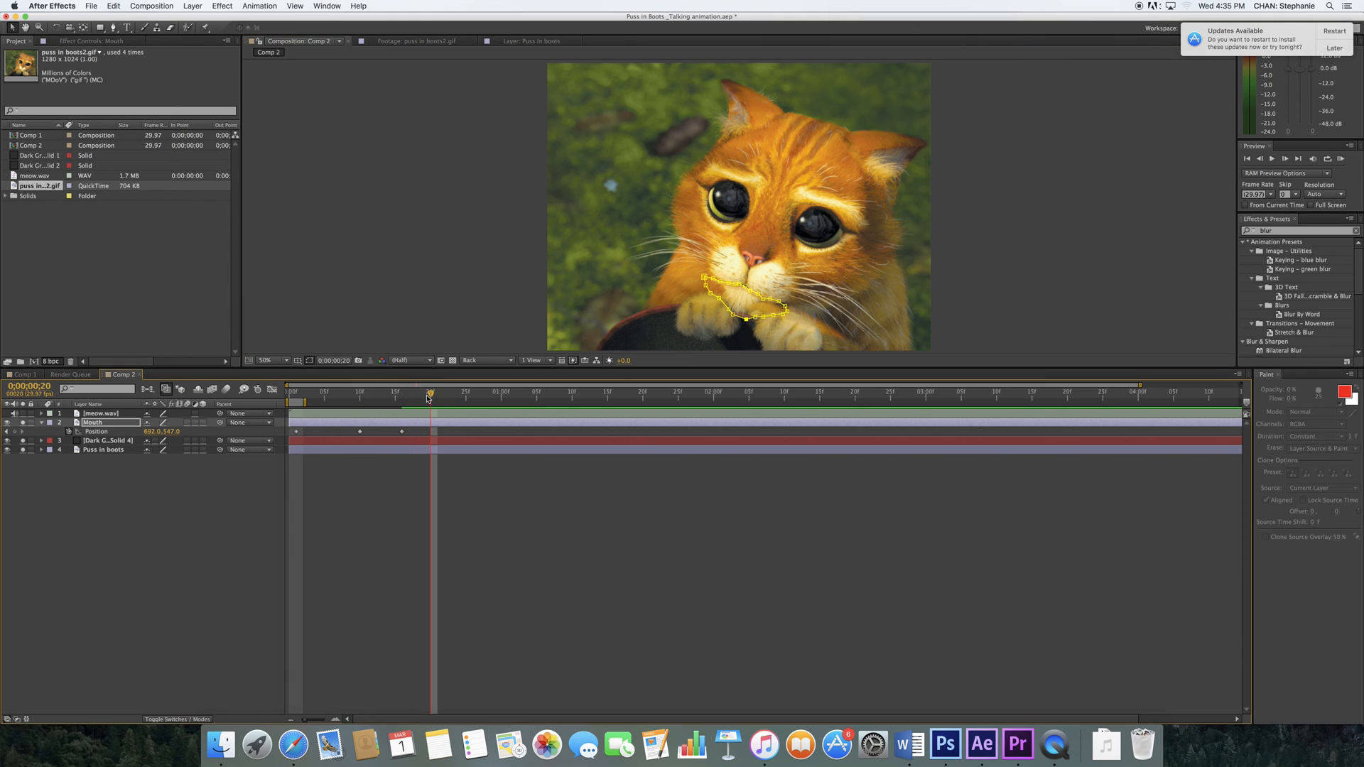
click(15, 431)
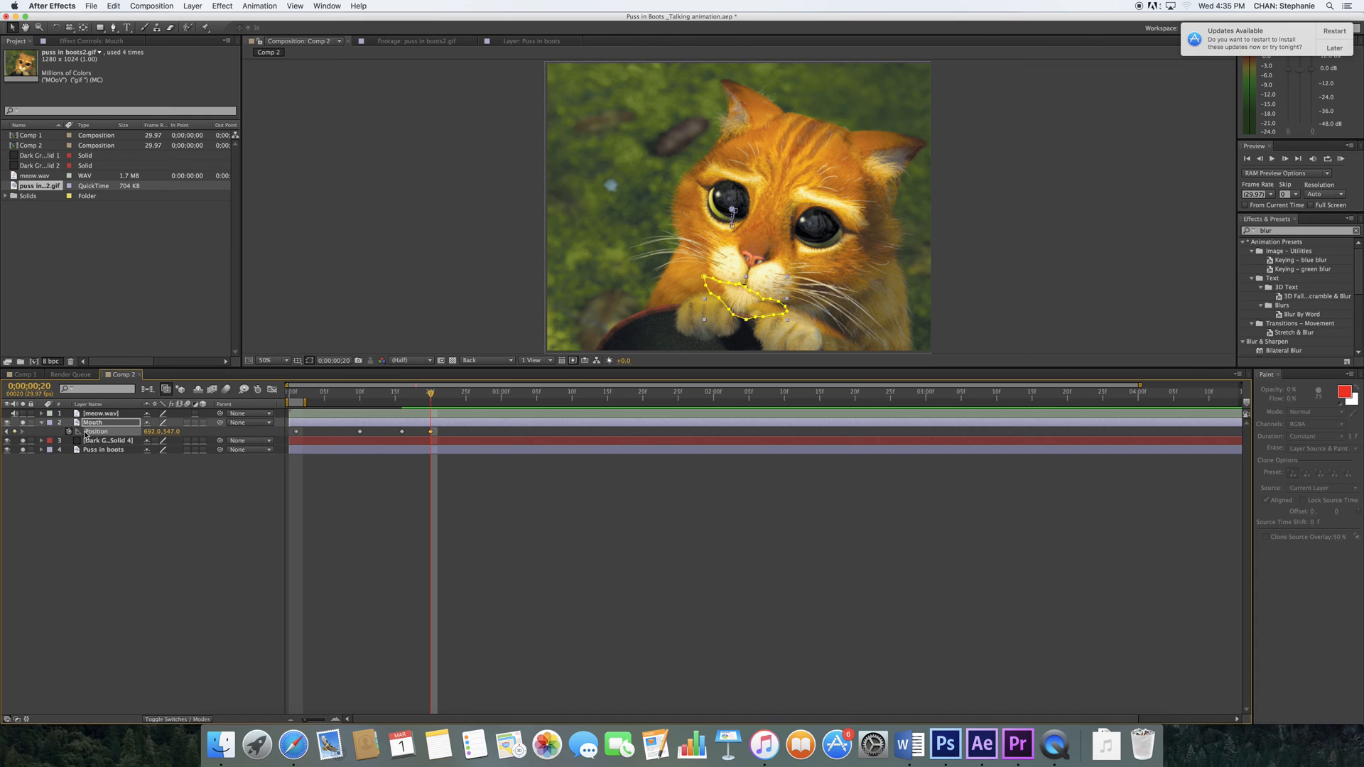
drag(168, 437, 196, 432)
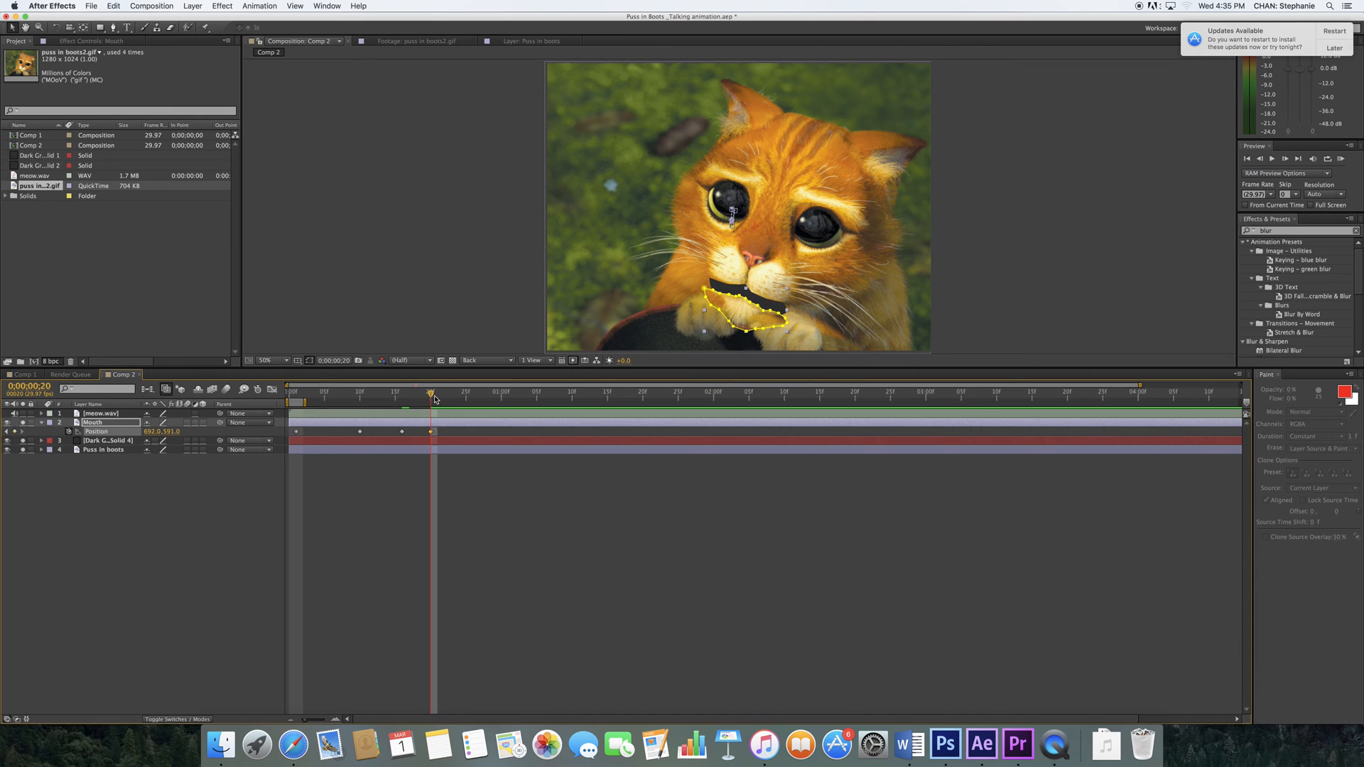
click(466, 395)
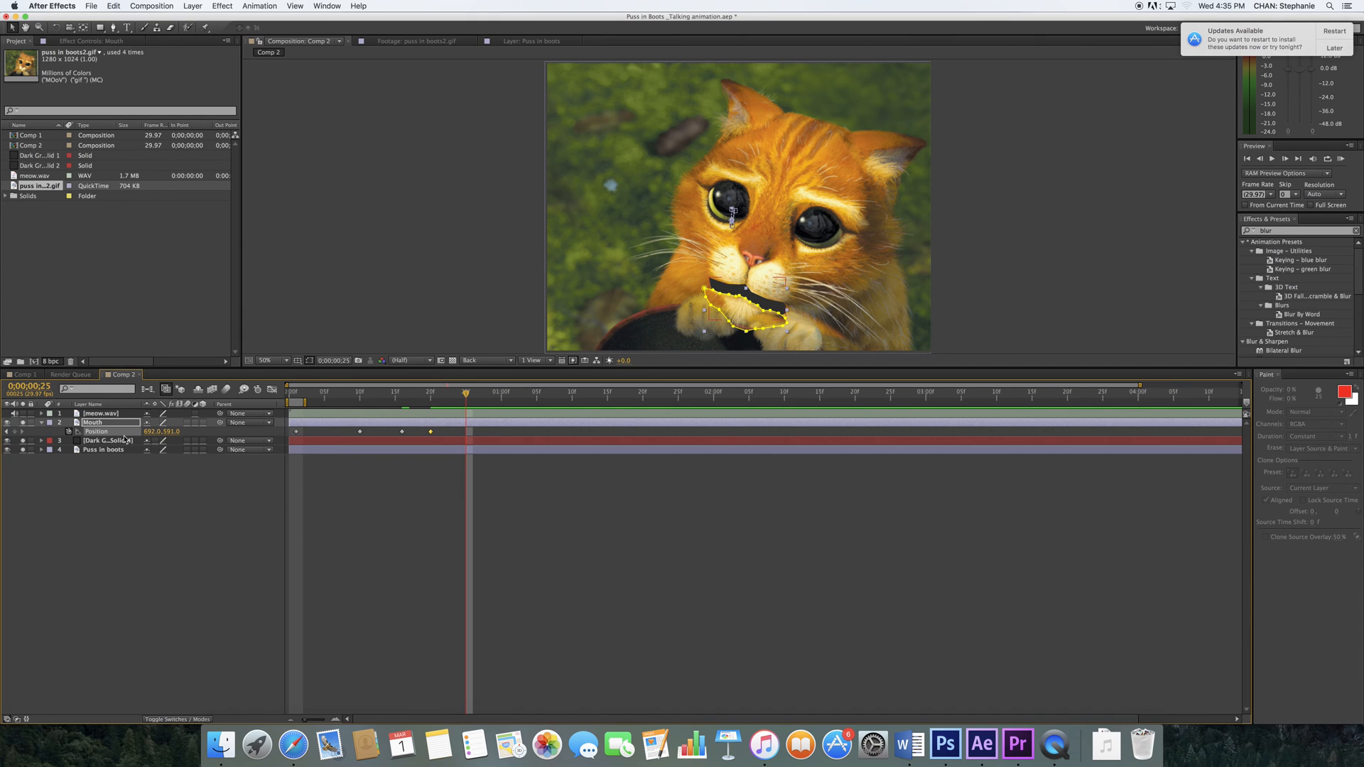
click(15, 432)
drag(170, 435, 147, 441)
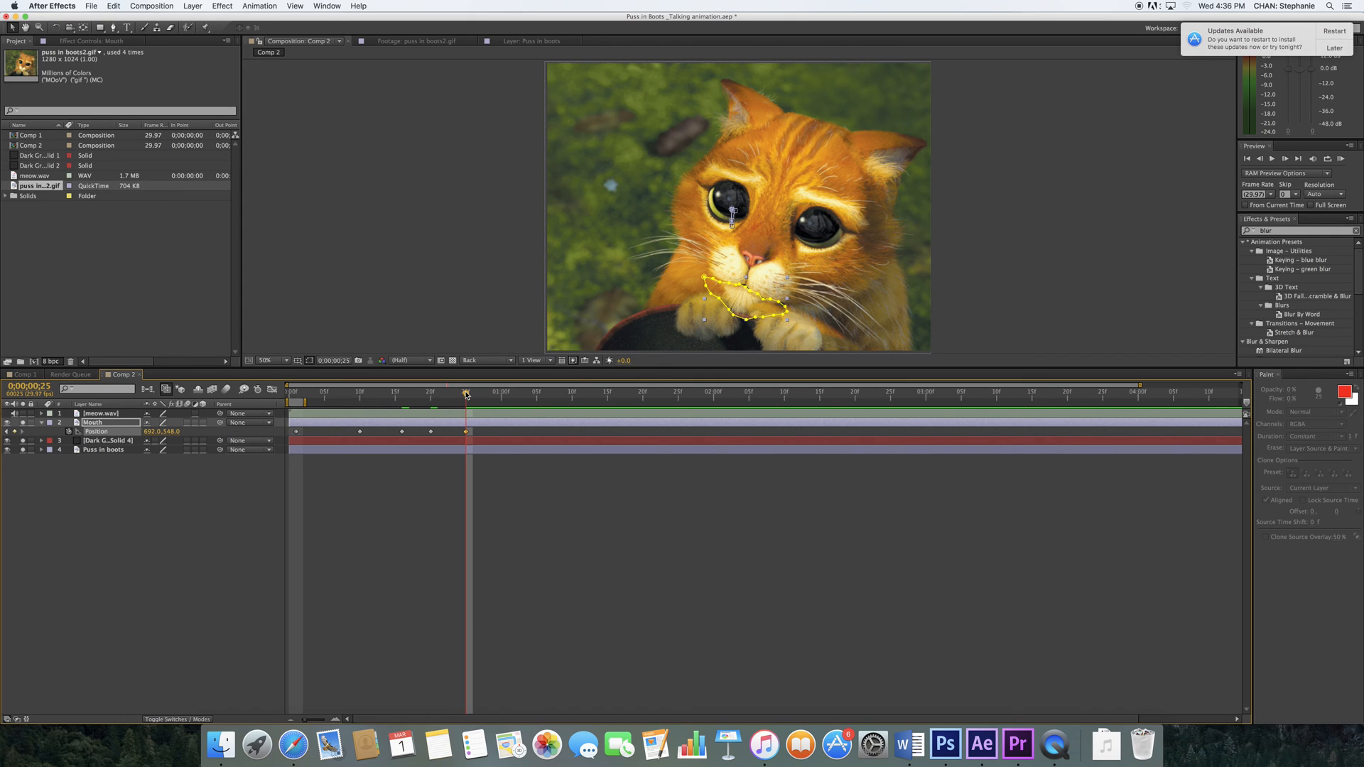
Extend the work area end to about 1 second 20 frames and preview the mouth animation from the start.
mouse_move(474, 395)
mouse_down()
mouse_move(595, 399)
mouse_move(282, 400)
mouse_move(649, 416)
mouse_up()
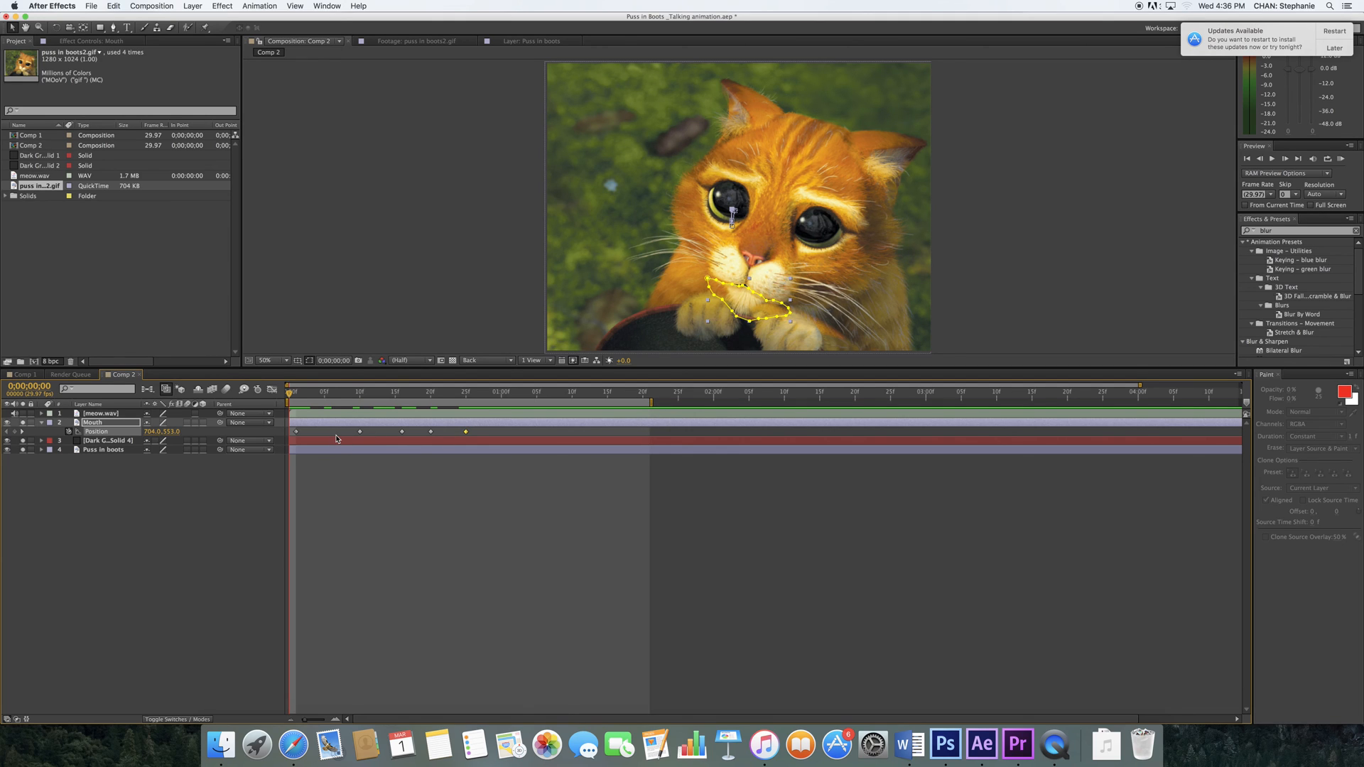
key(space)
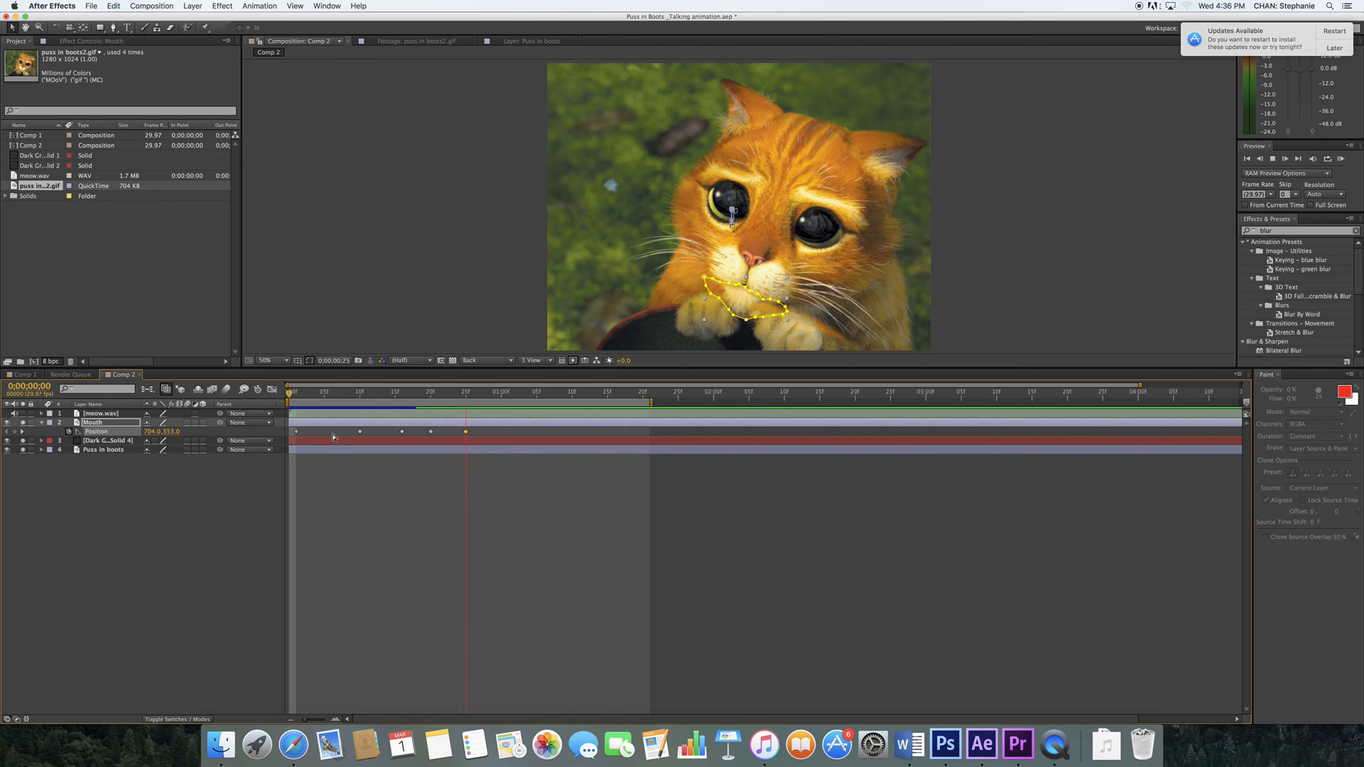
key(space)
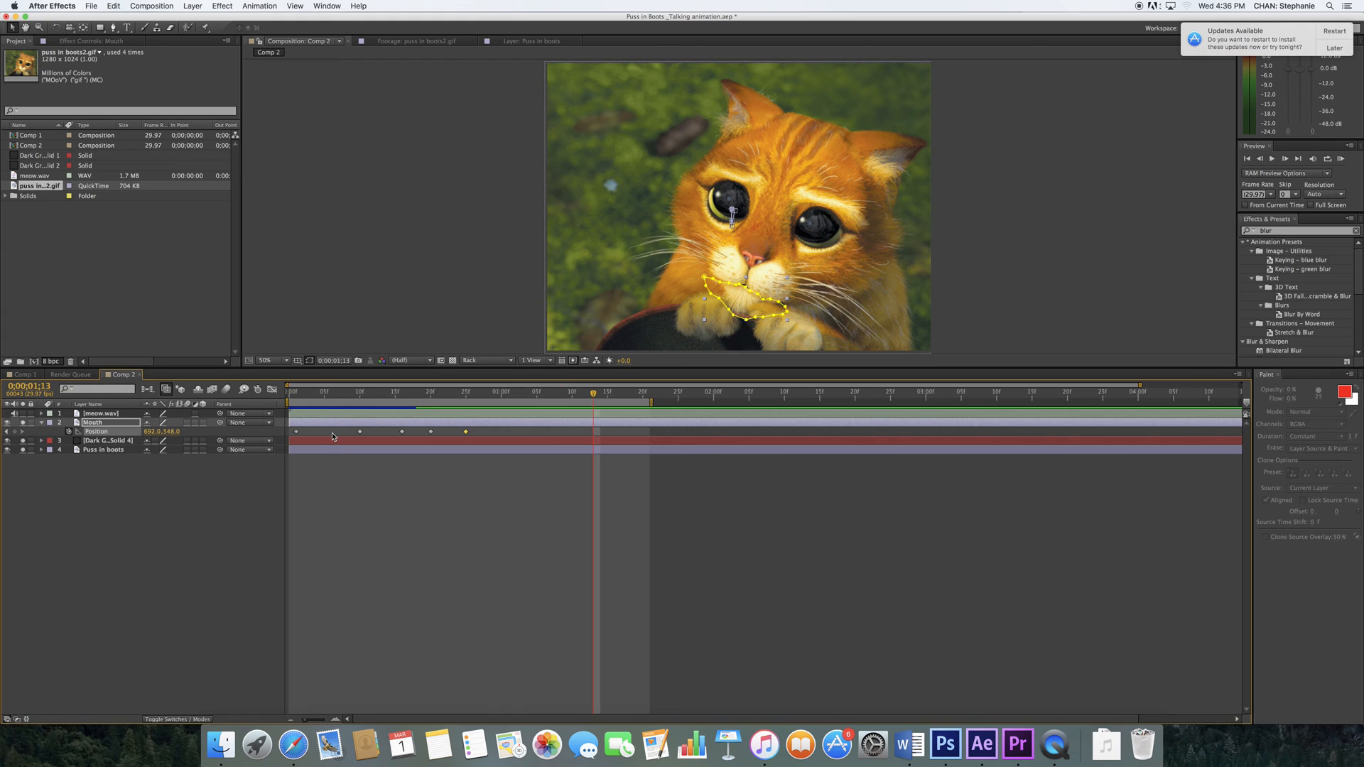
Set the Mask Feather of the Mouth layer's Mask 1 to 2 pixels and check the edge by scrubbing back to frame 24.
click(40, 423)
click(41, 424)
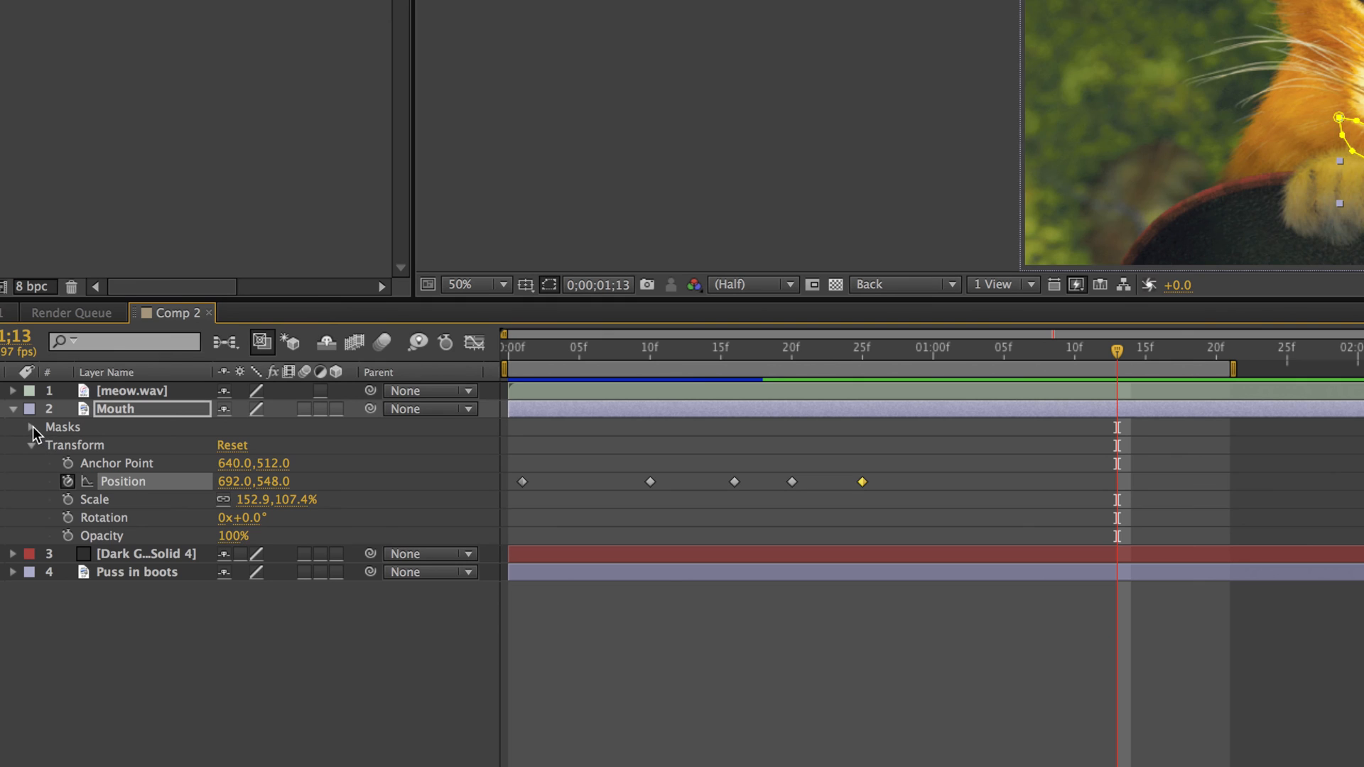
click(32, 427)
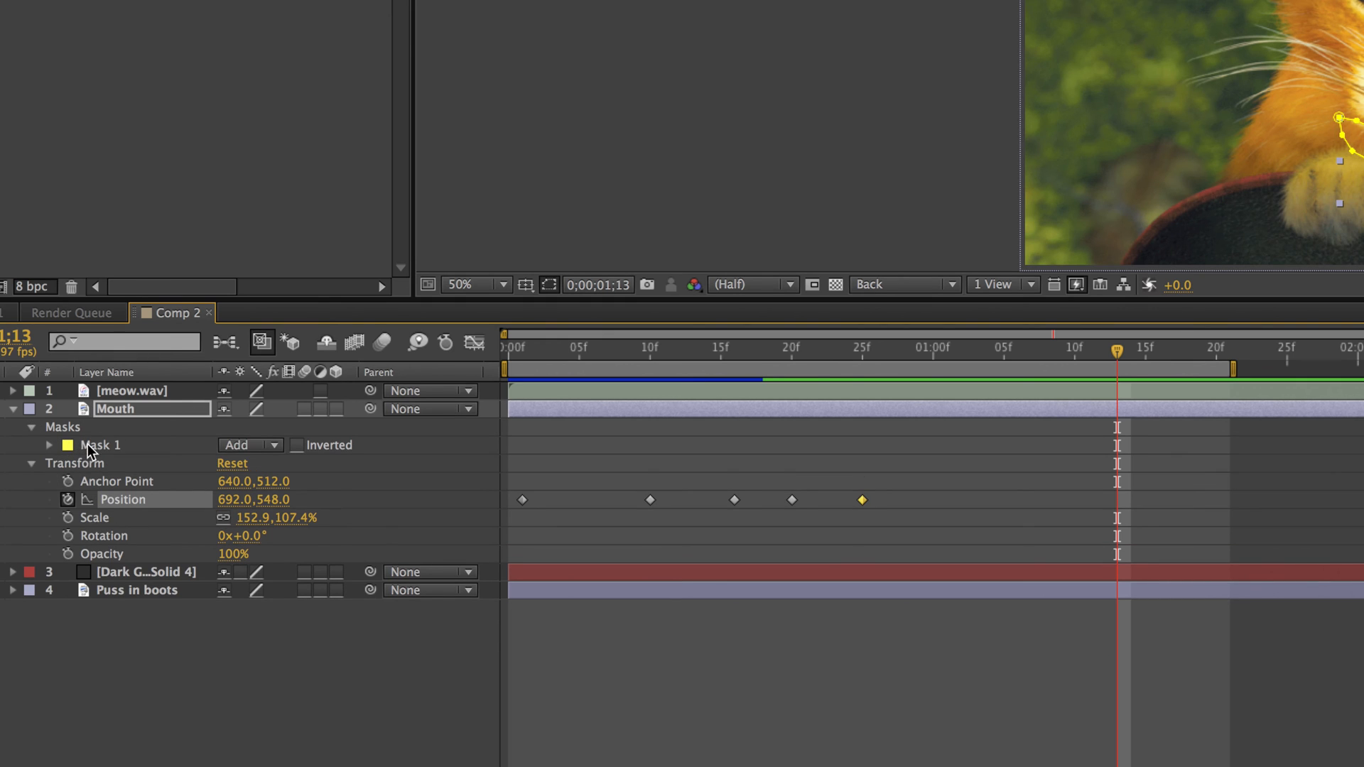
click(90, 446)
click(50, 446)
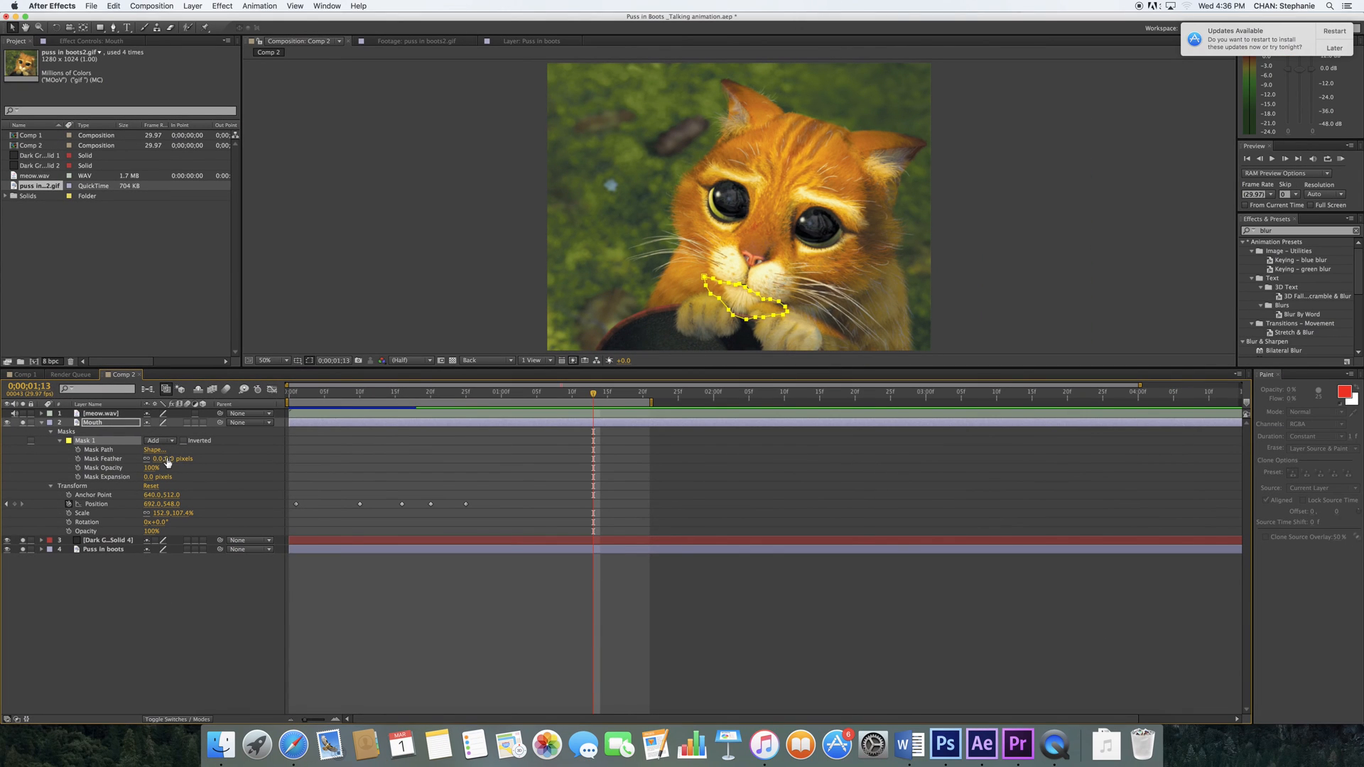
click(159, 460)
text(2)
key(Return)
drag(591, 400, 579, 395)
click(495, 299)
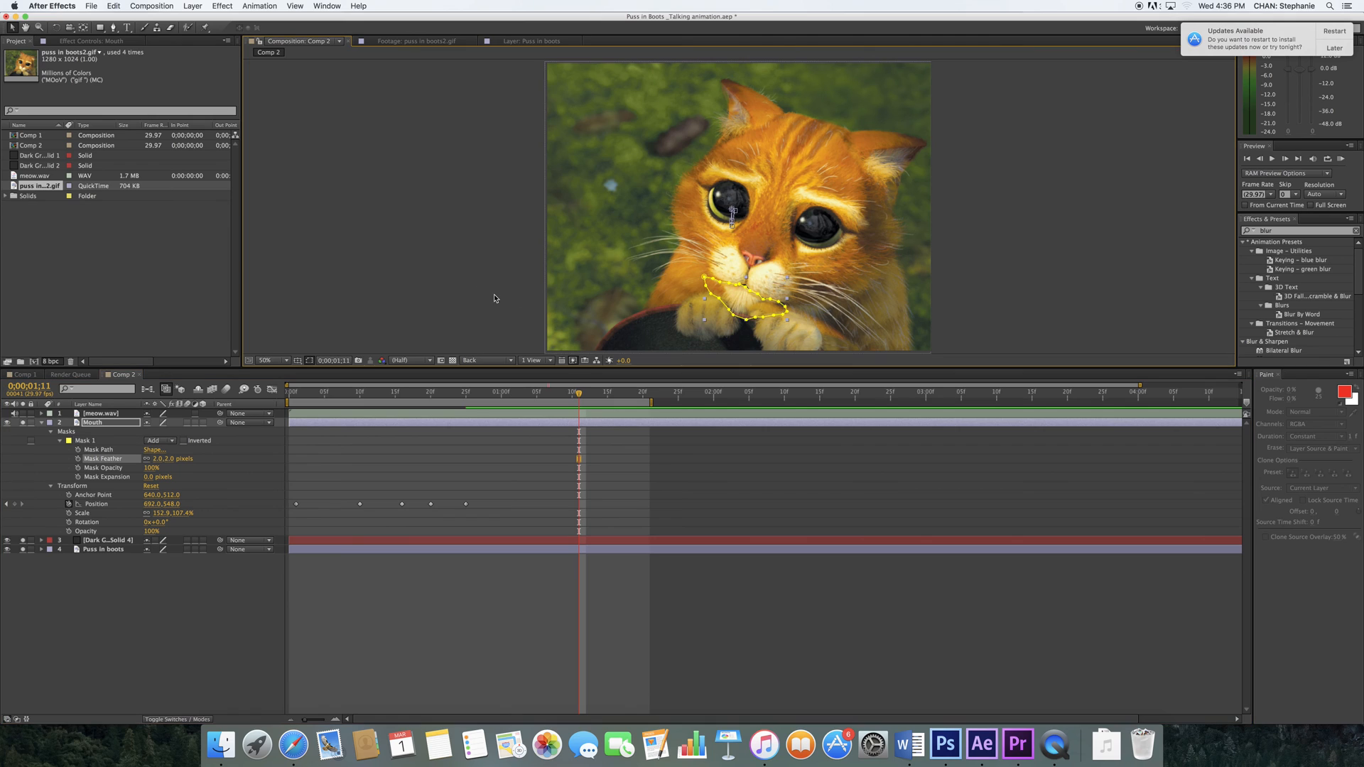
click(743, 298)
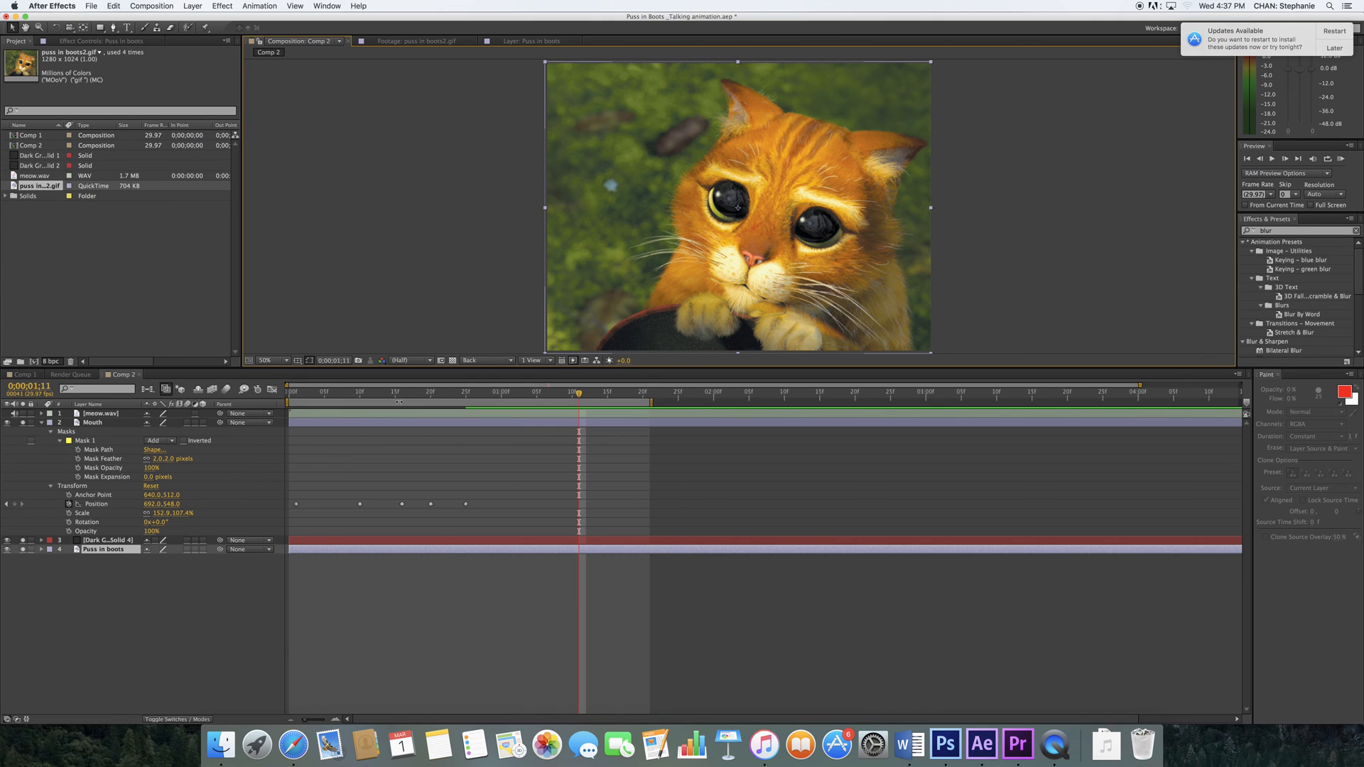
drag(579, 396, 447, 424)
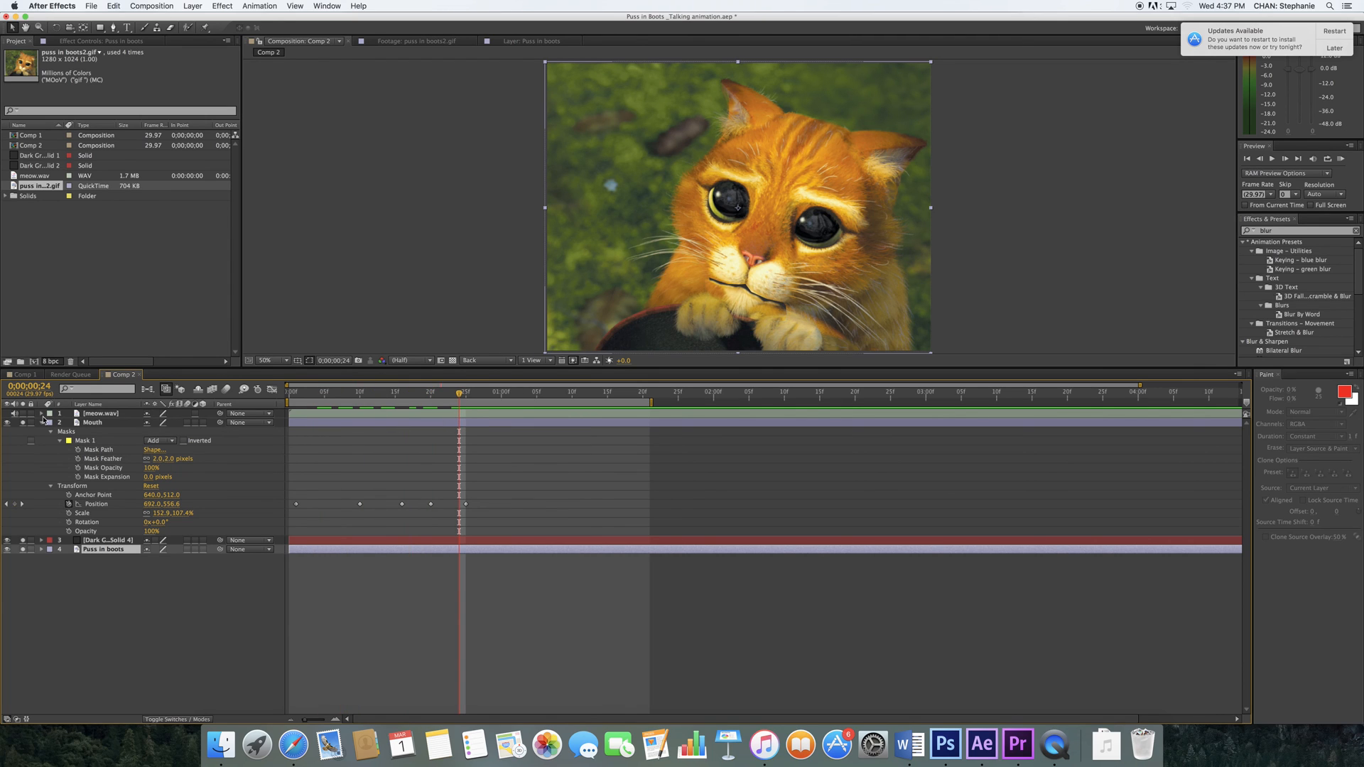
Convert the meow.wav layer's audio to keyframes with the Keyframe Assistant.
click(86, 415)
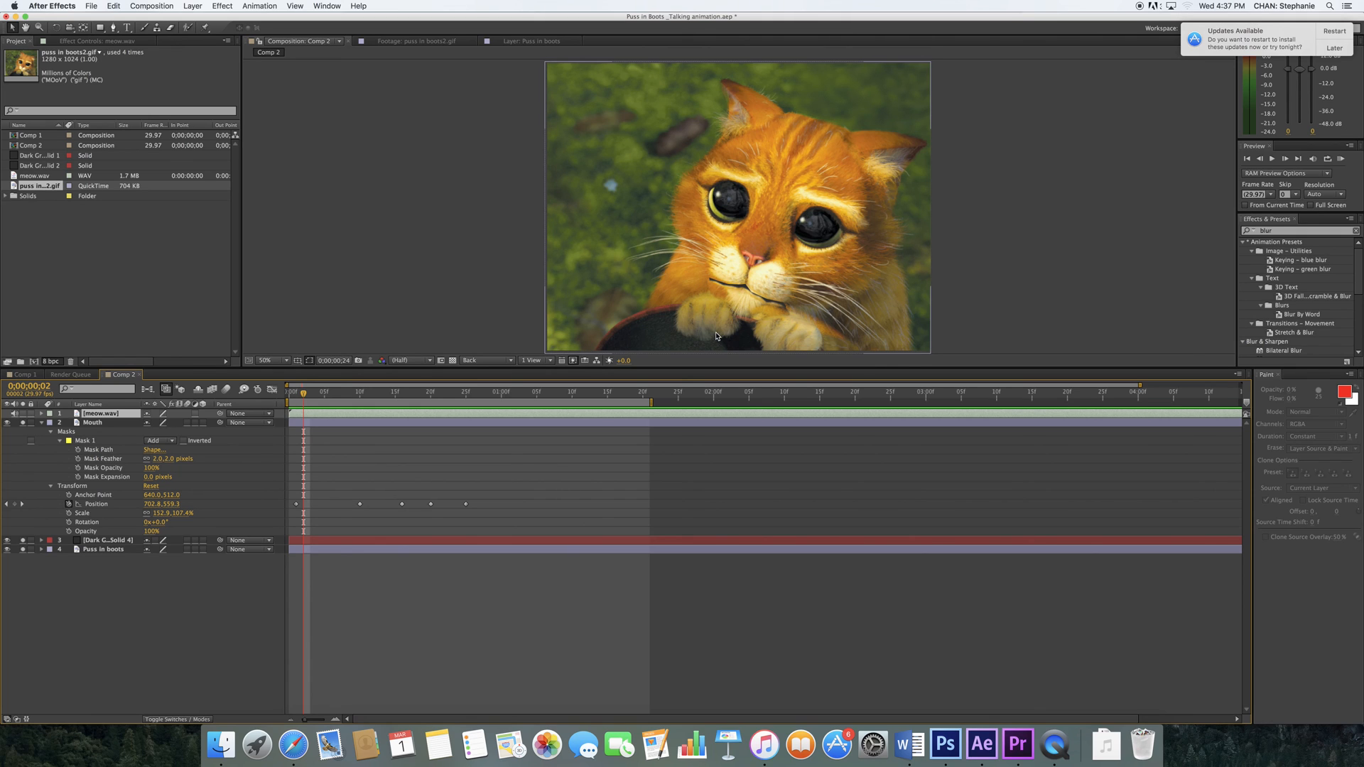
click(41, 413)
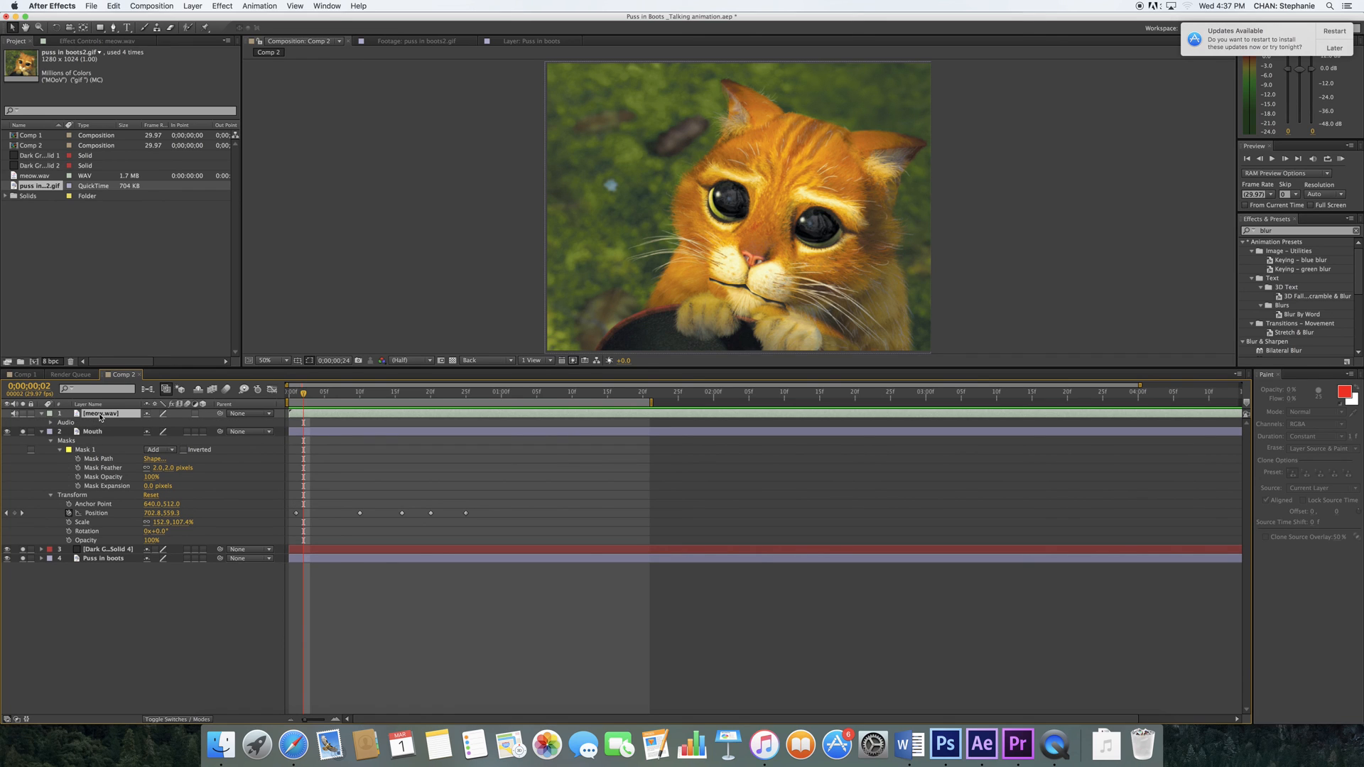
right_click(100, 415)
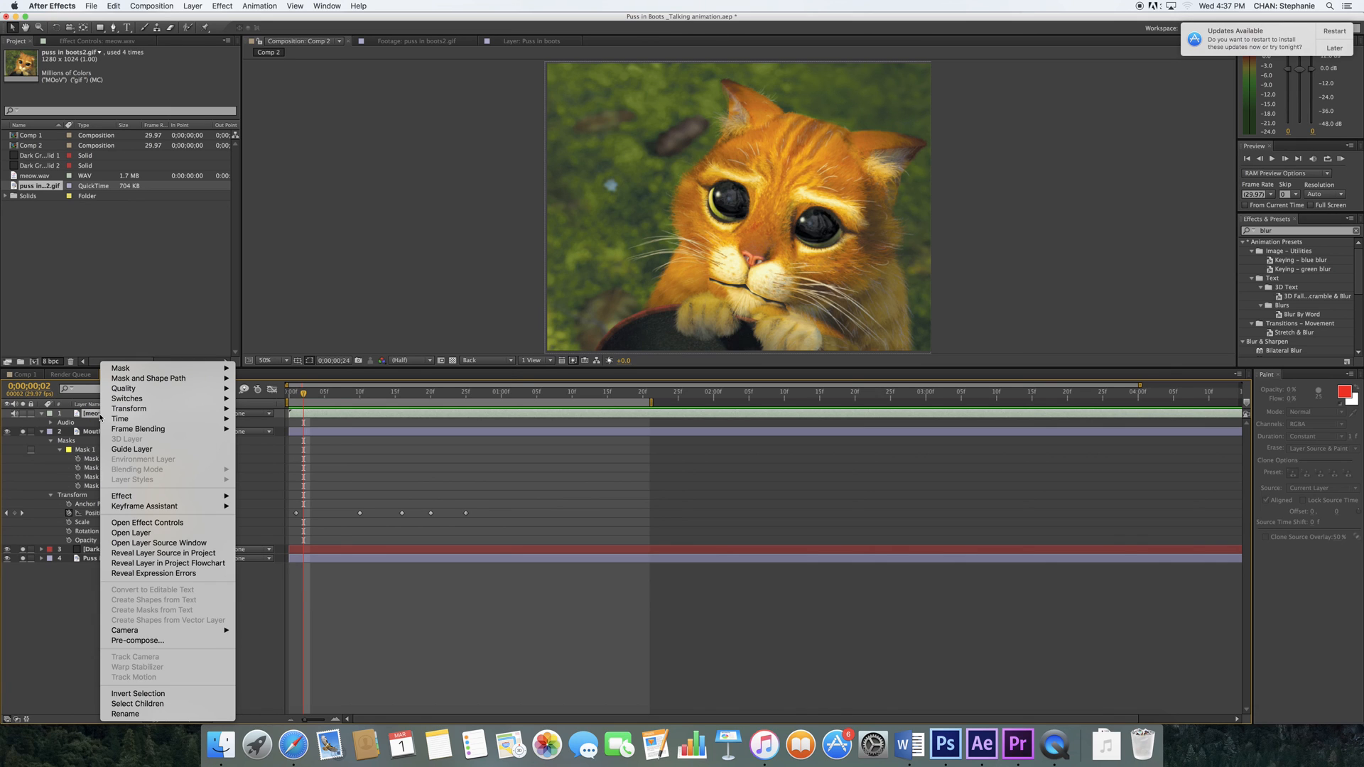
mouse_move(155, 505)
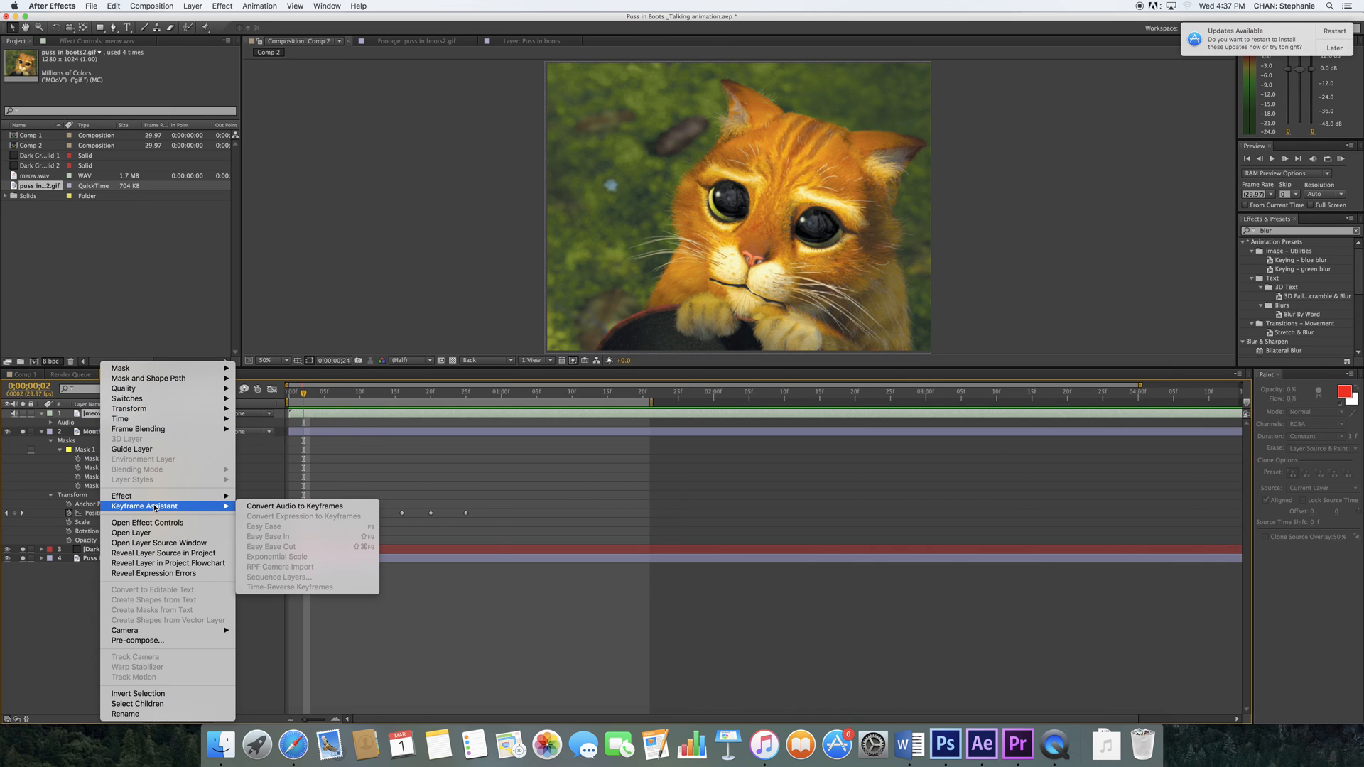
click(258, 509)
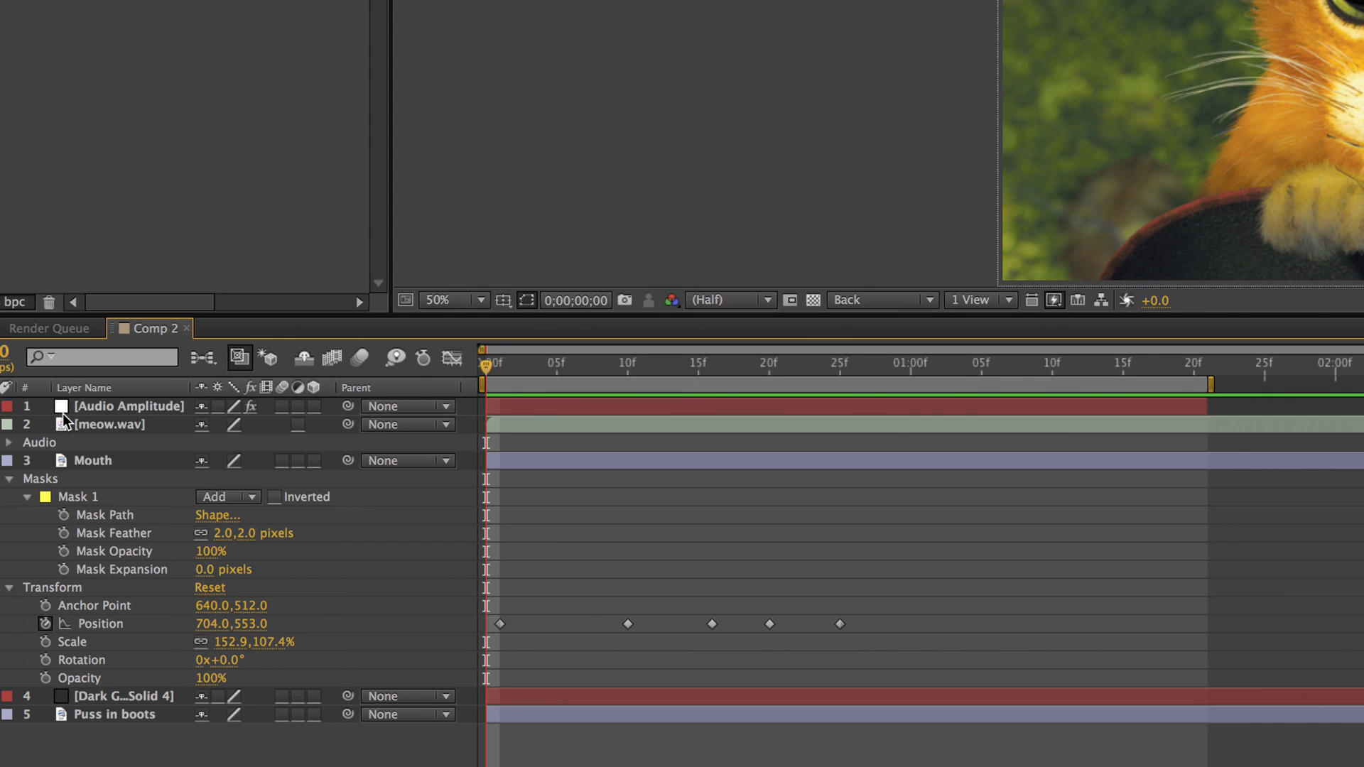
Expand the Audio Amplitude layer to show its keyframes and display the waveform of the meow.wav layer.
click(63, 444)
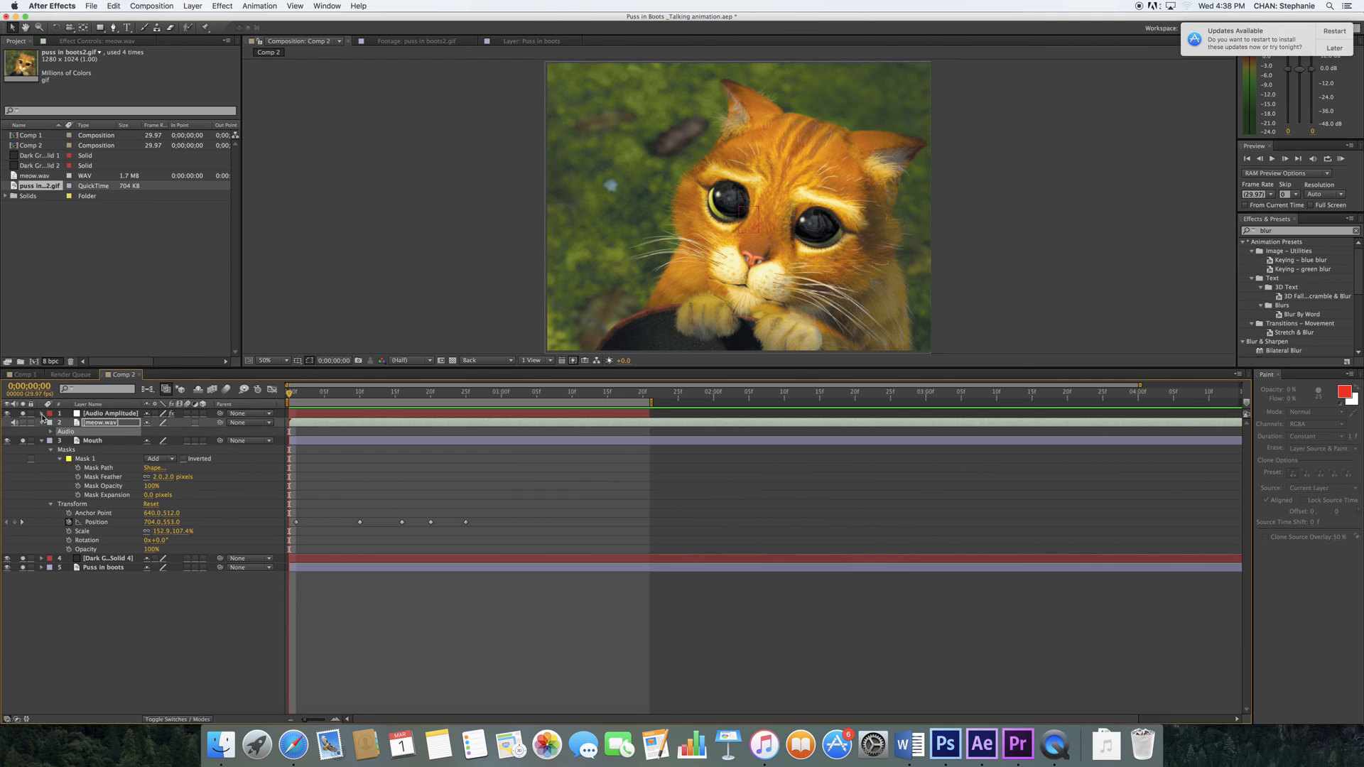
click(41, 413)
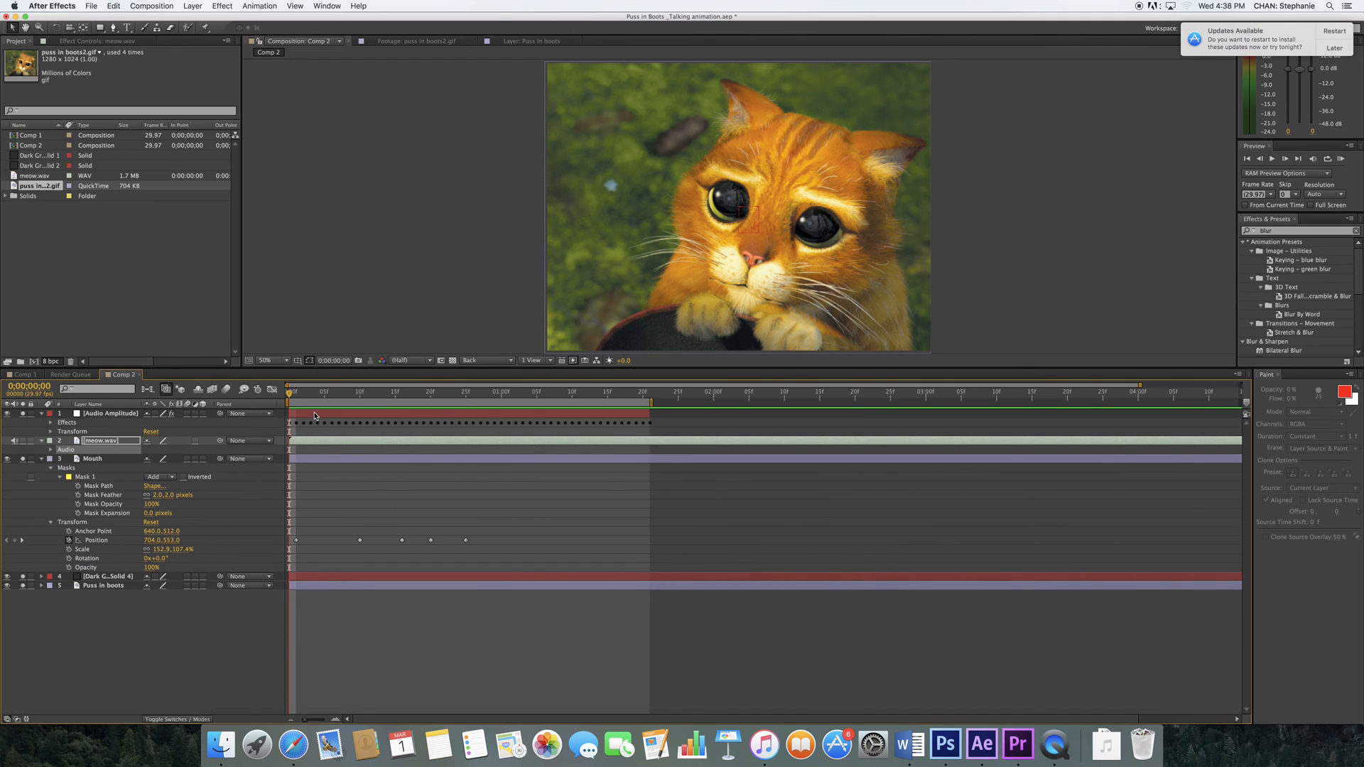
click(50, 451)
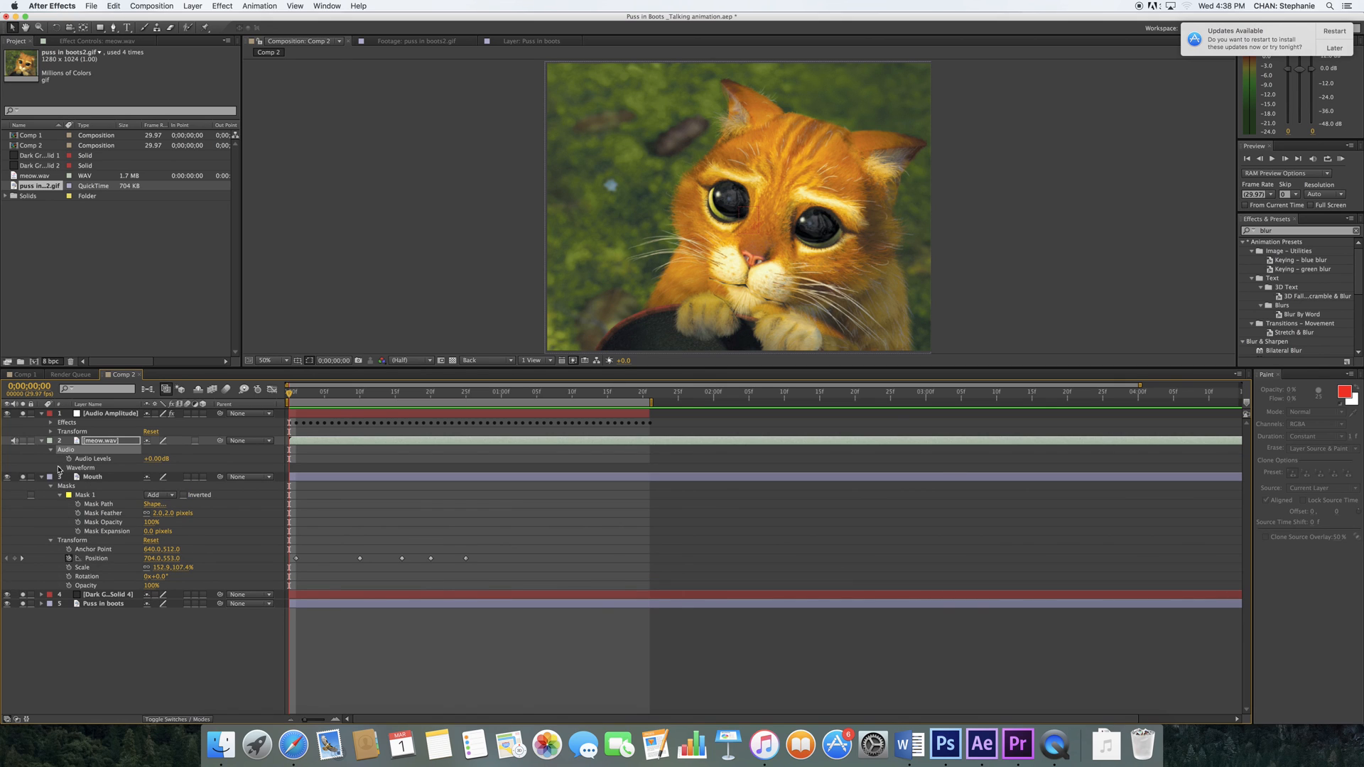
click(60, 468)
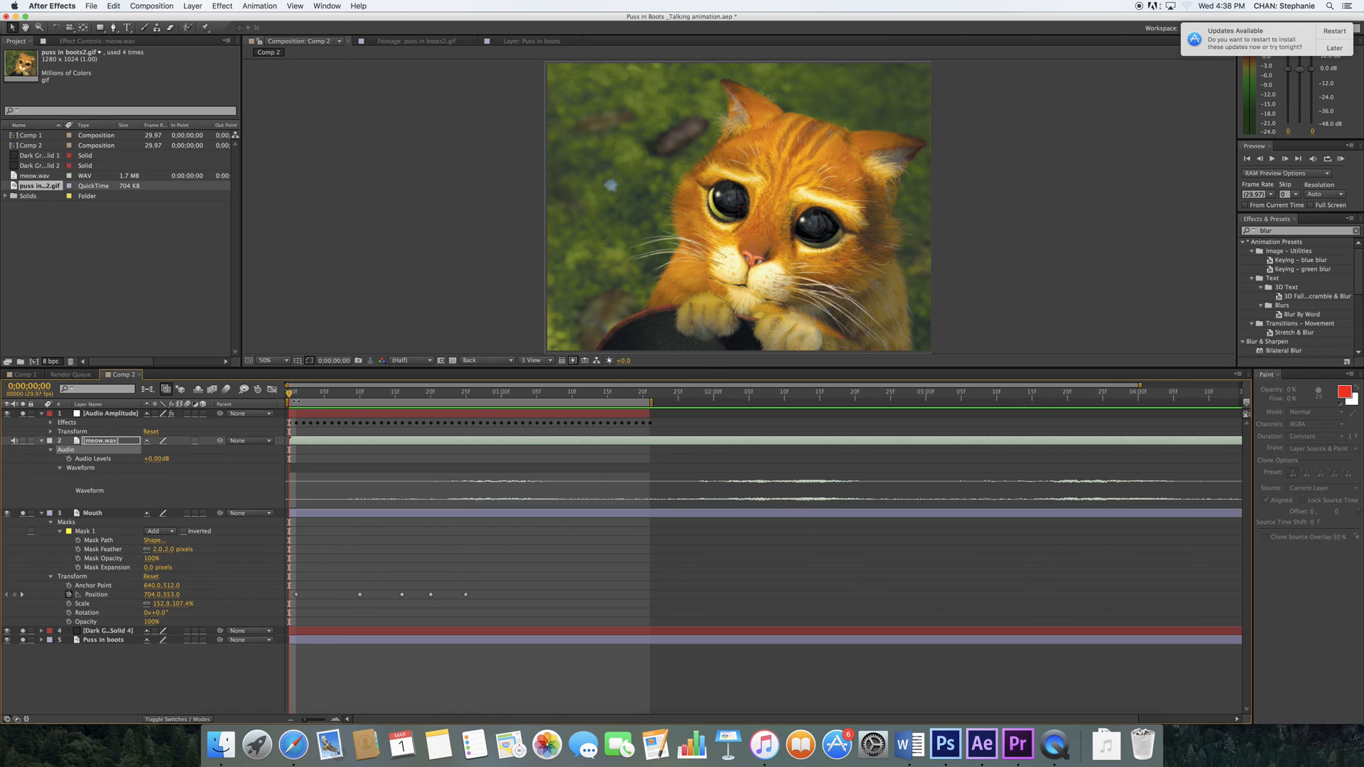
Scrub to frame 14 and play the animation to compare the mouth movement with the meow waveform.
drag(290, 395, 382, 395)
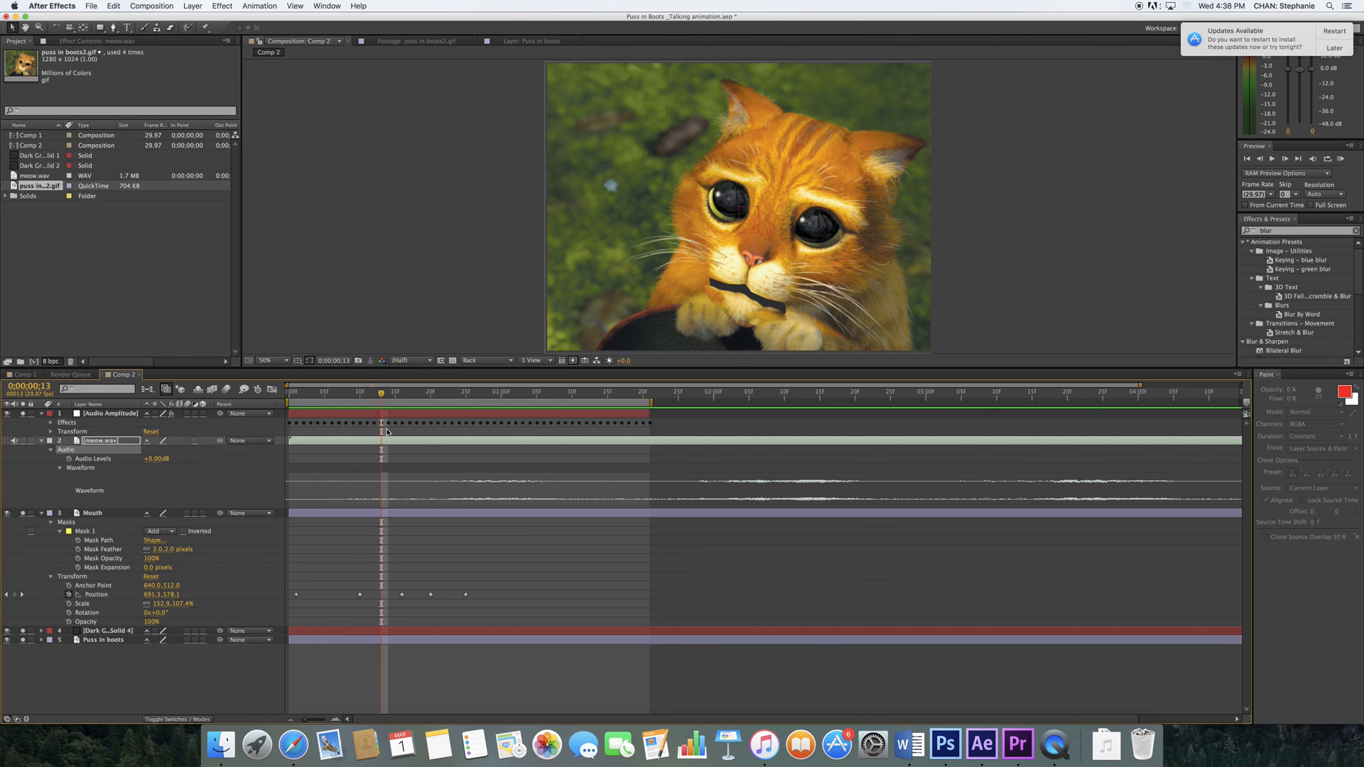
drag(381, 395, 388, 396)
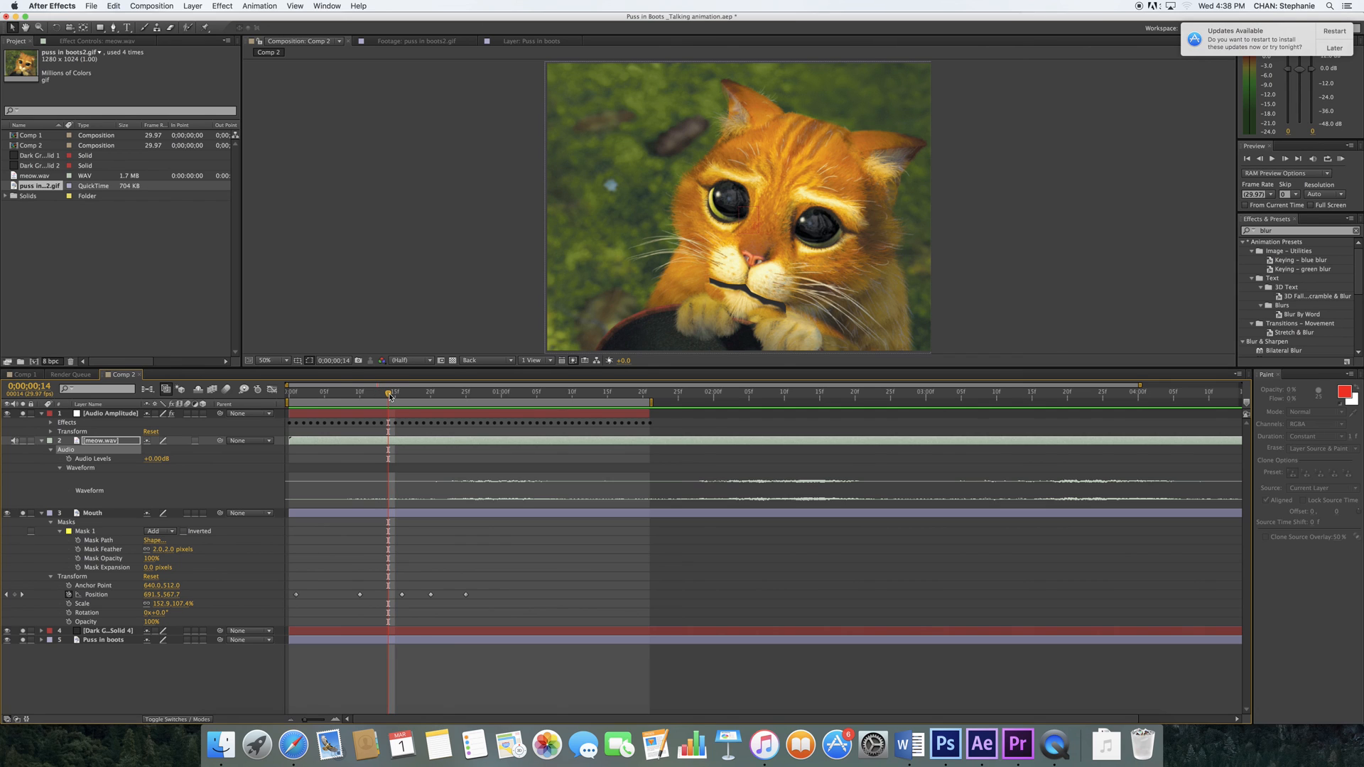
key(space)
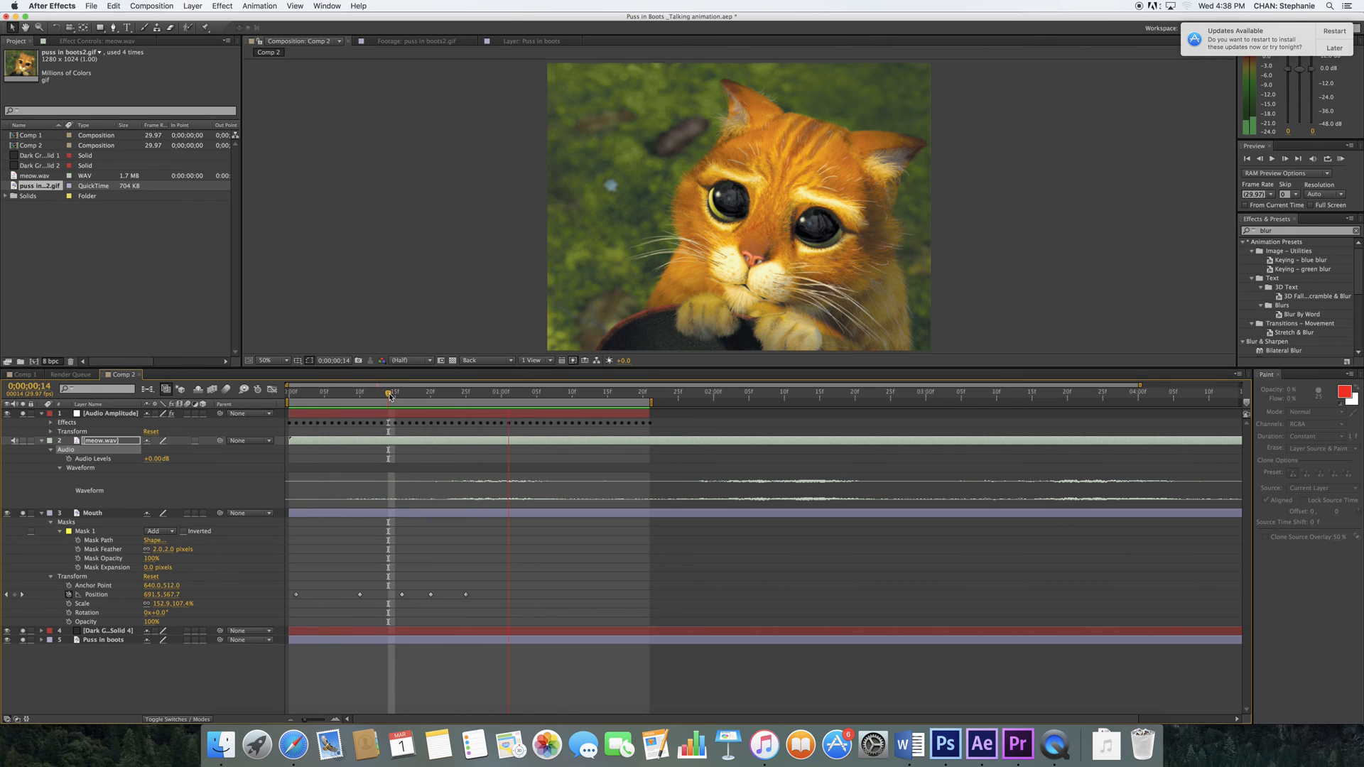